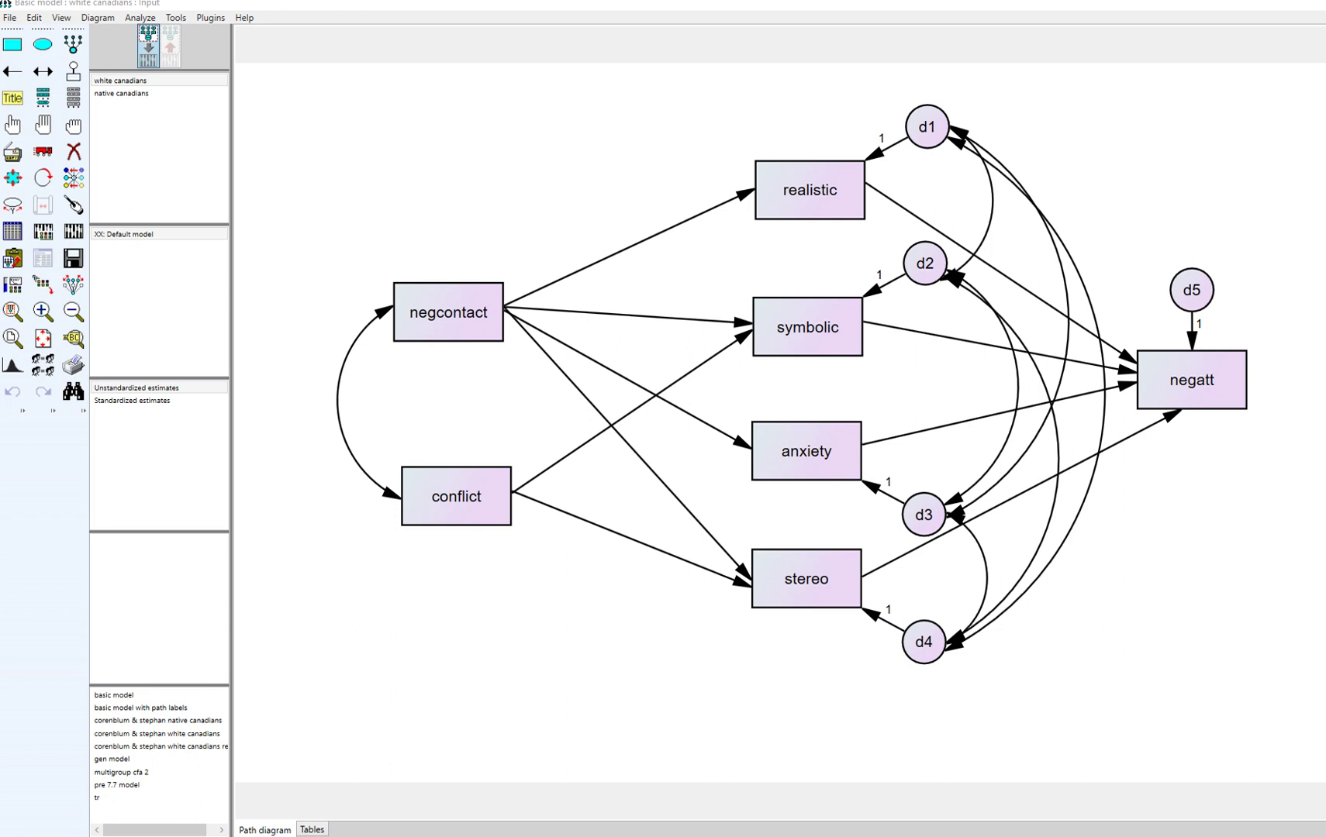
- Switch from Amos to the article PDF showing Table 1's group means for White and Native Canadians
key(alt+Tab)
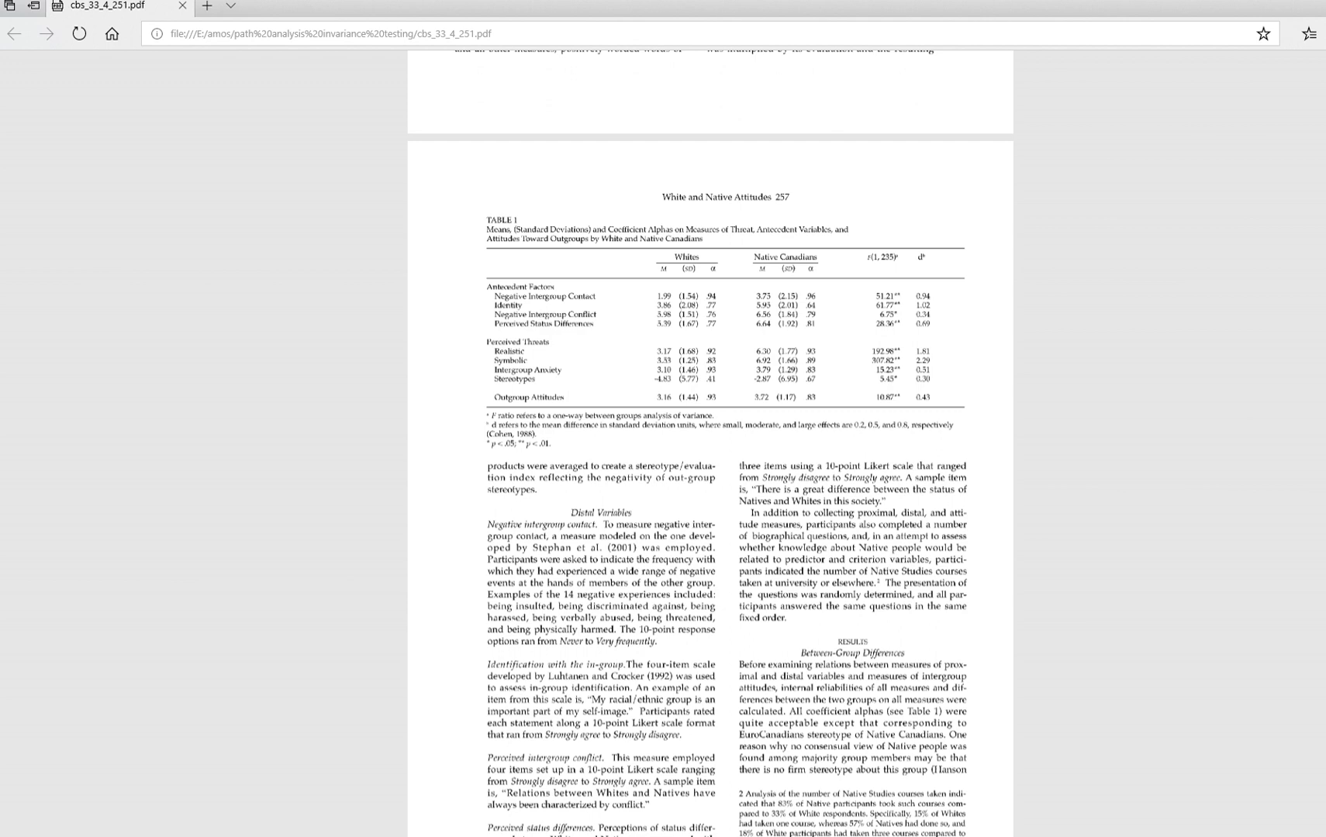
- Scroll the PDF from the title page through Tables 1 and 2 toward Figure 1
scroll(711, 444, up, 20)
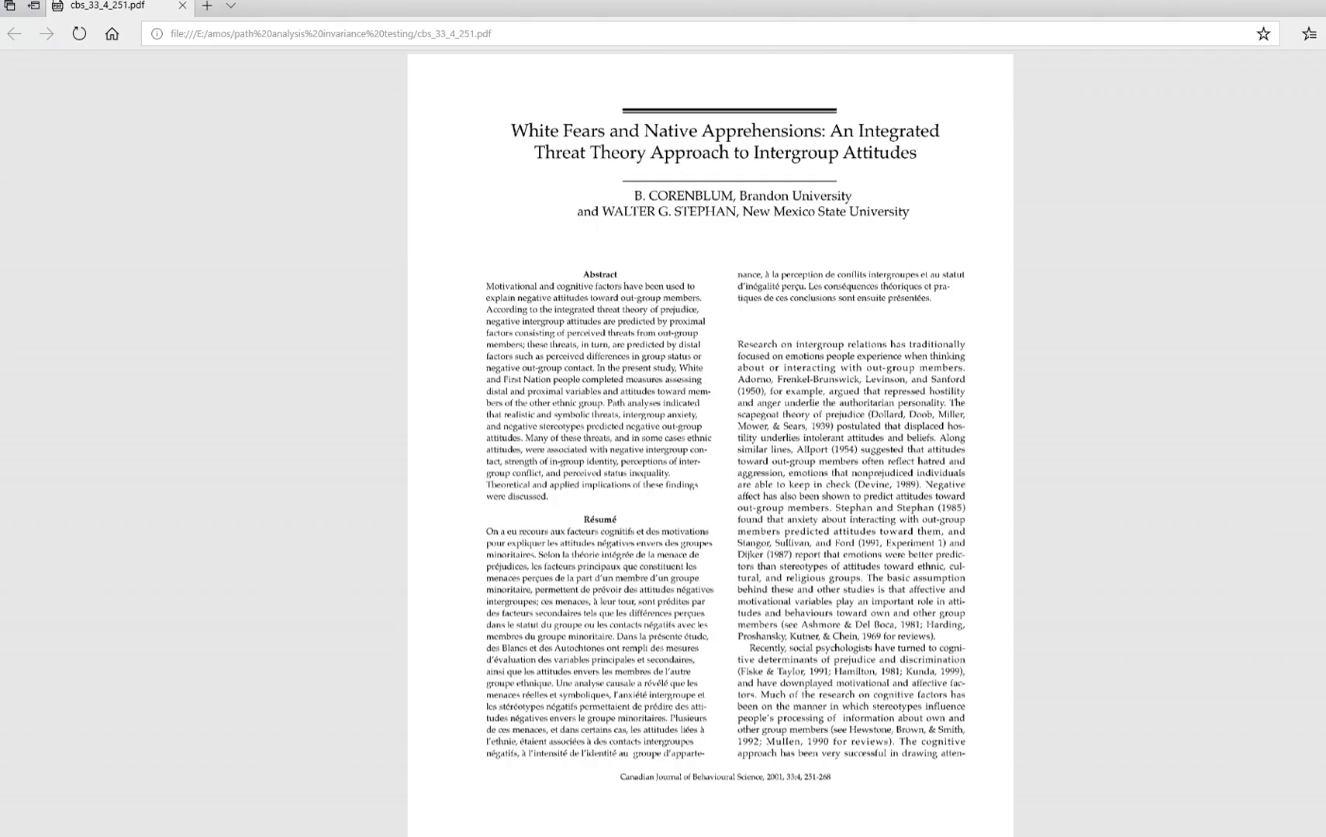
scroll(710, 443, down, 20)
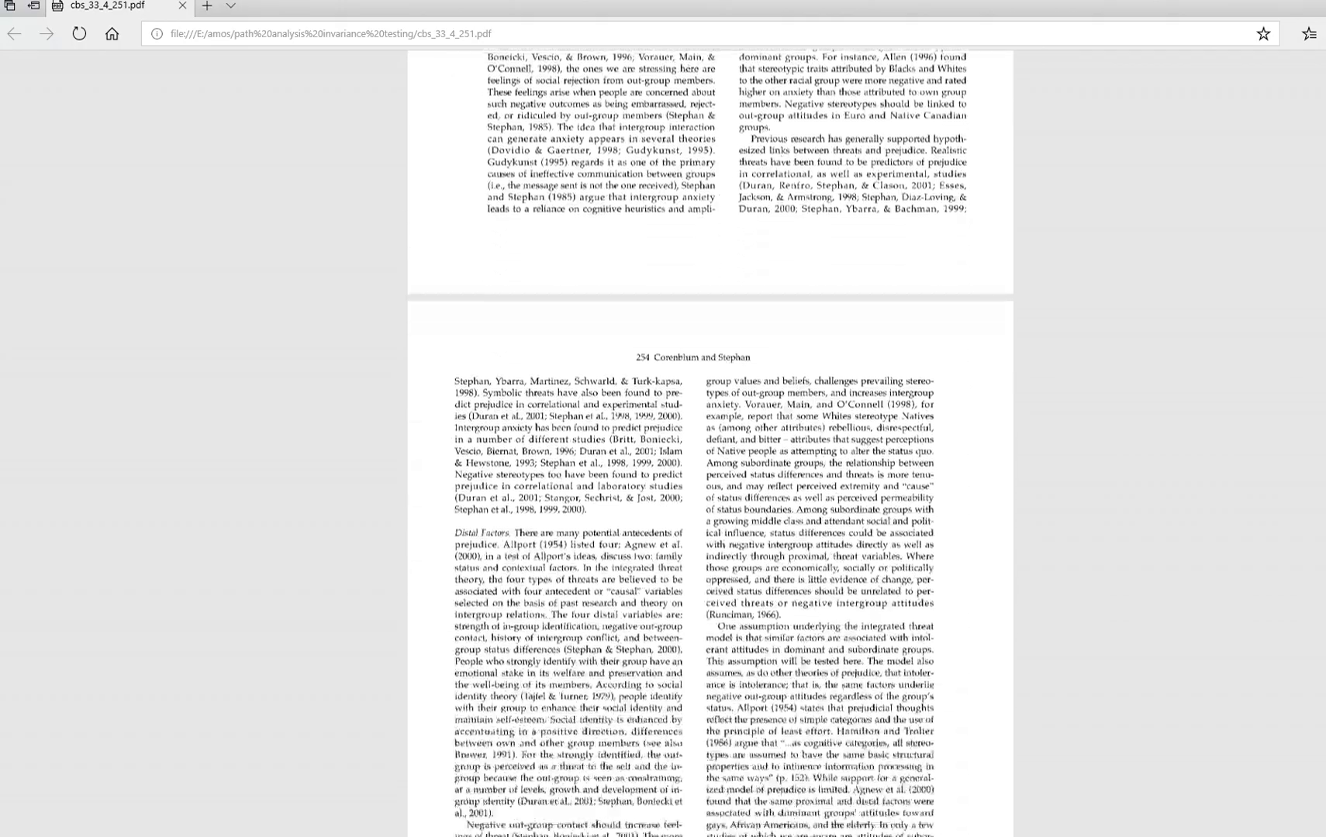
scroll(710, 442, down, 20)
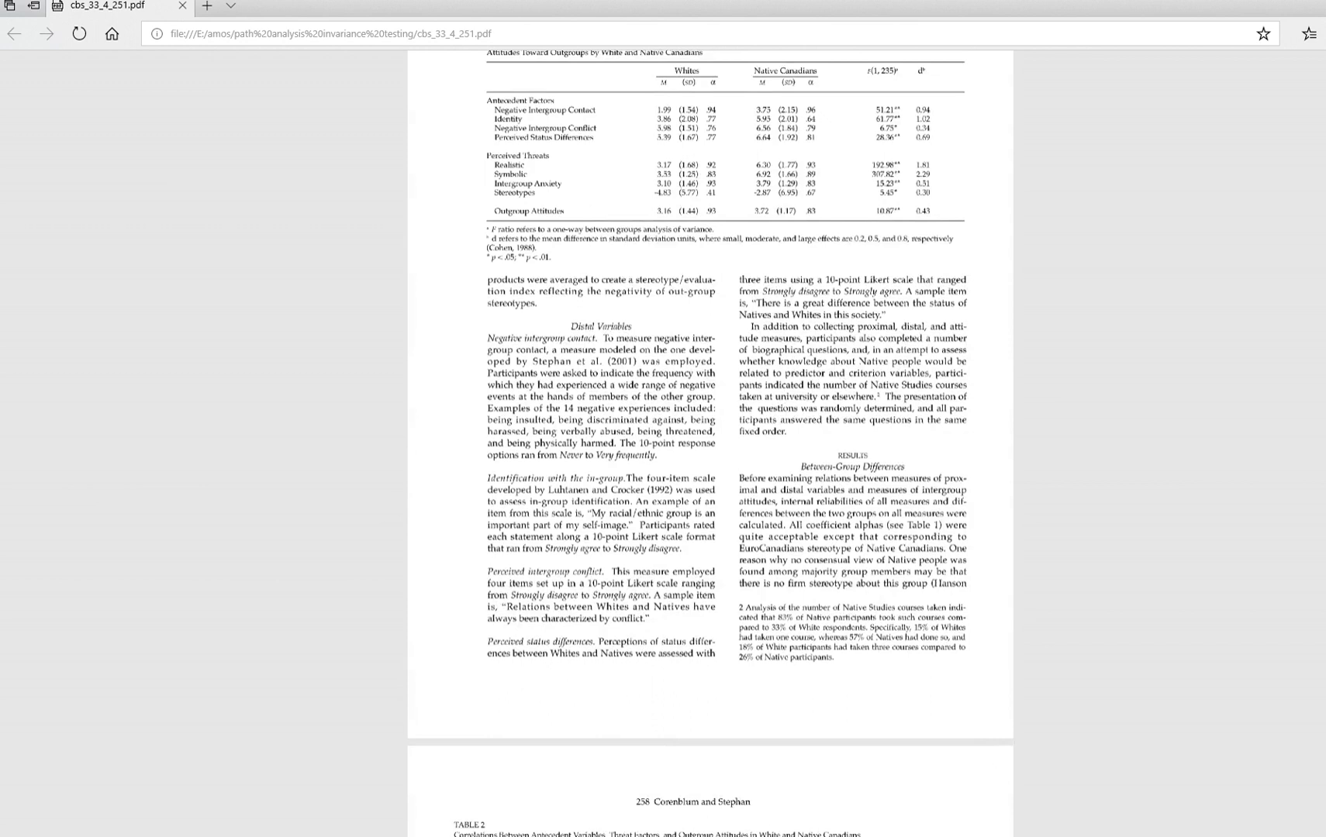
scroll(710, 443, up, 1)
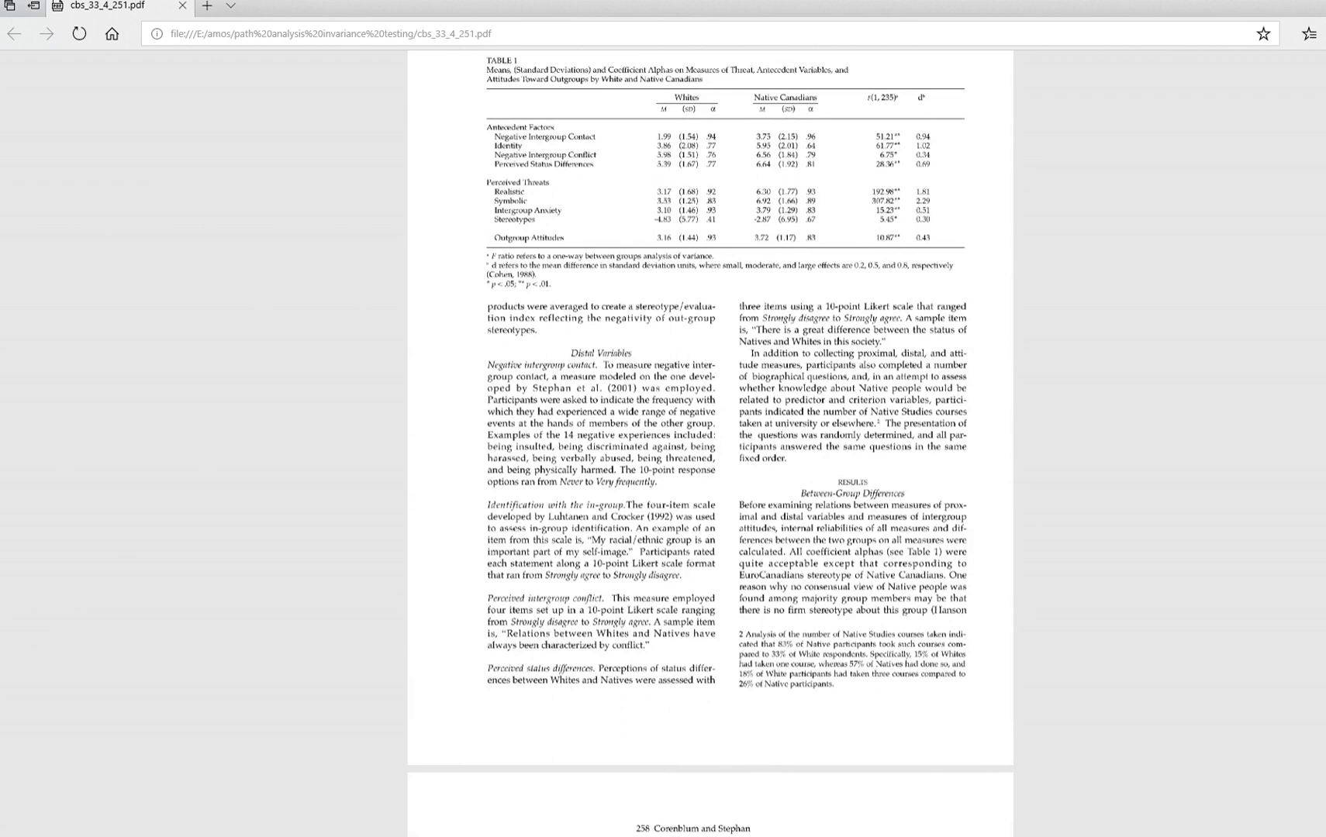
scroll(711, 442, up, 2)
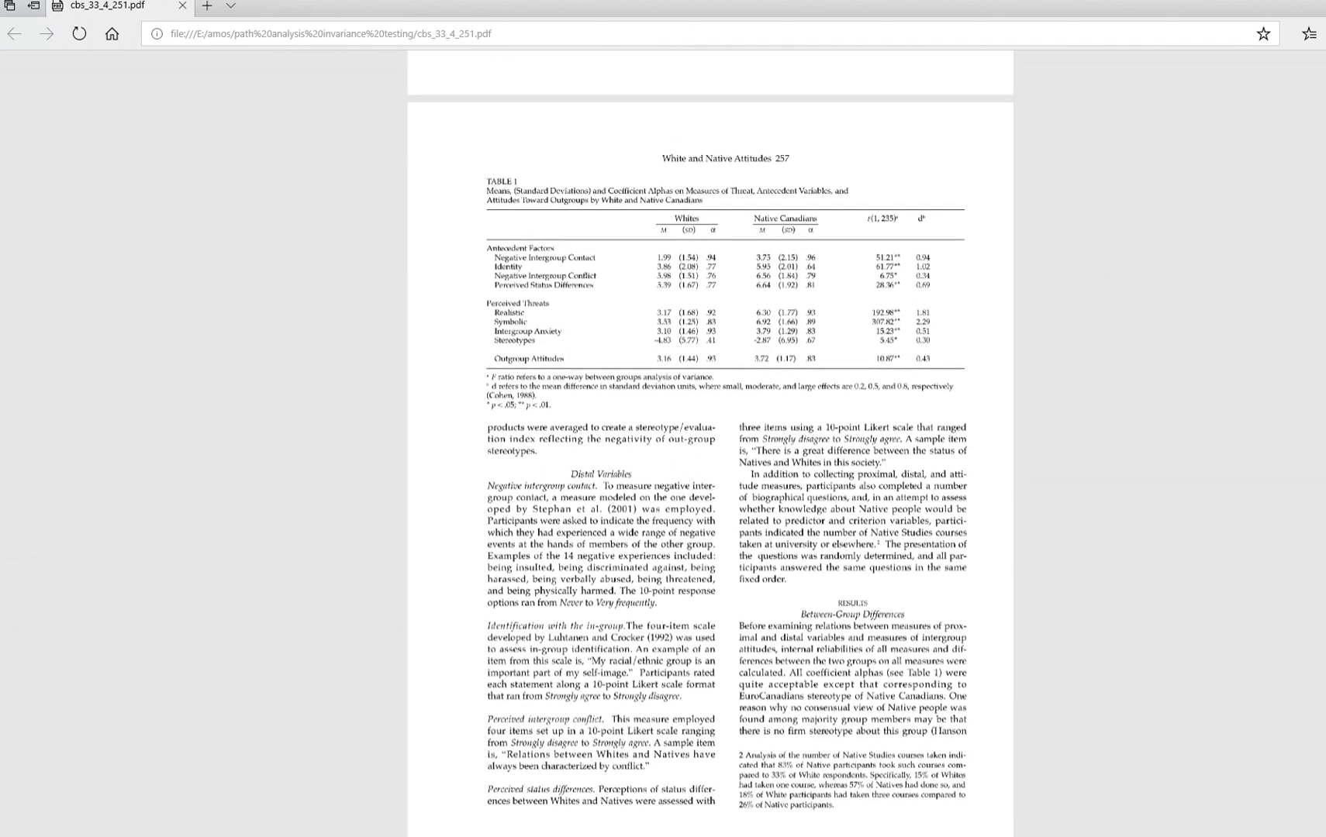
scroll(711, 442, down, 15)
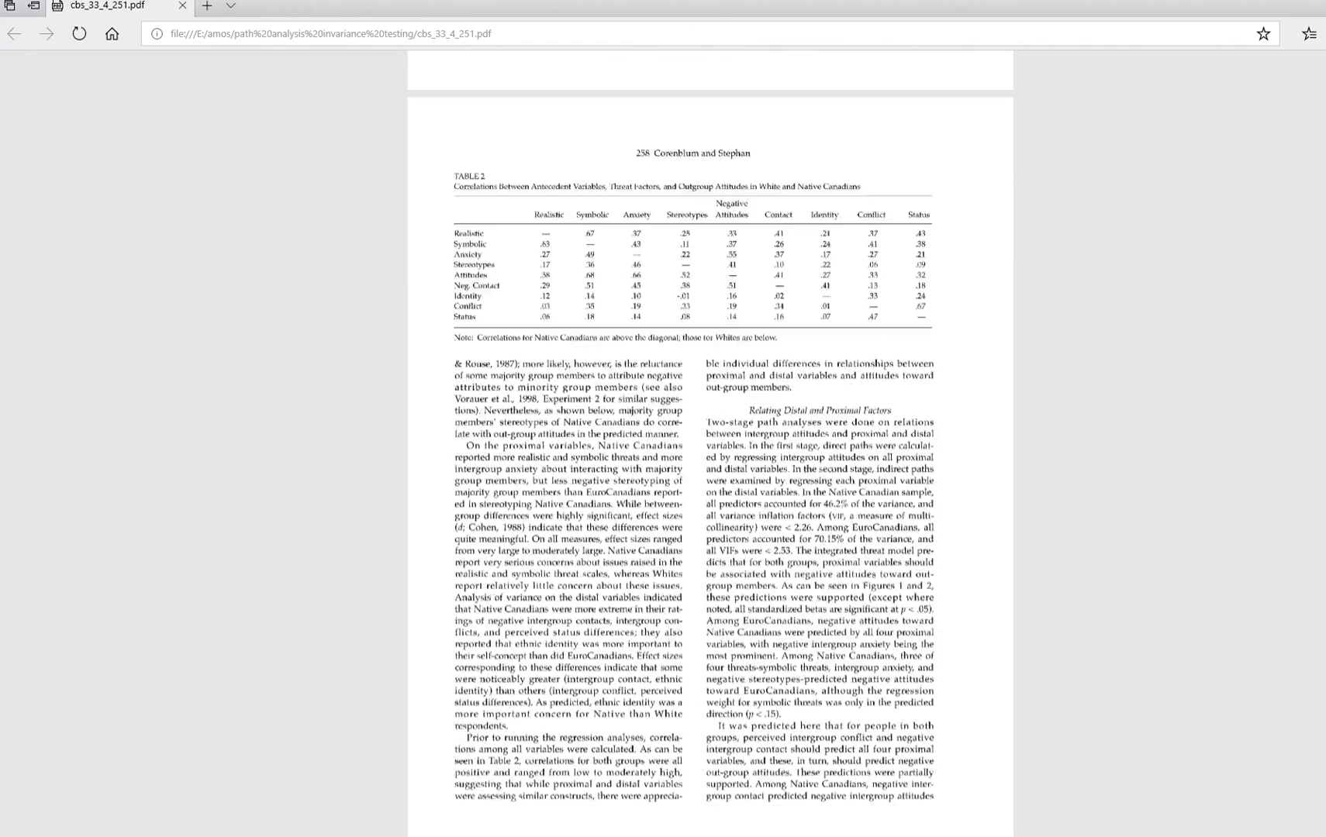
scroll(711, 441, up, 6)
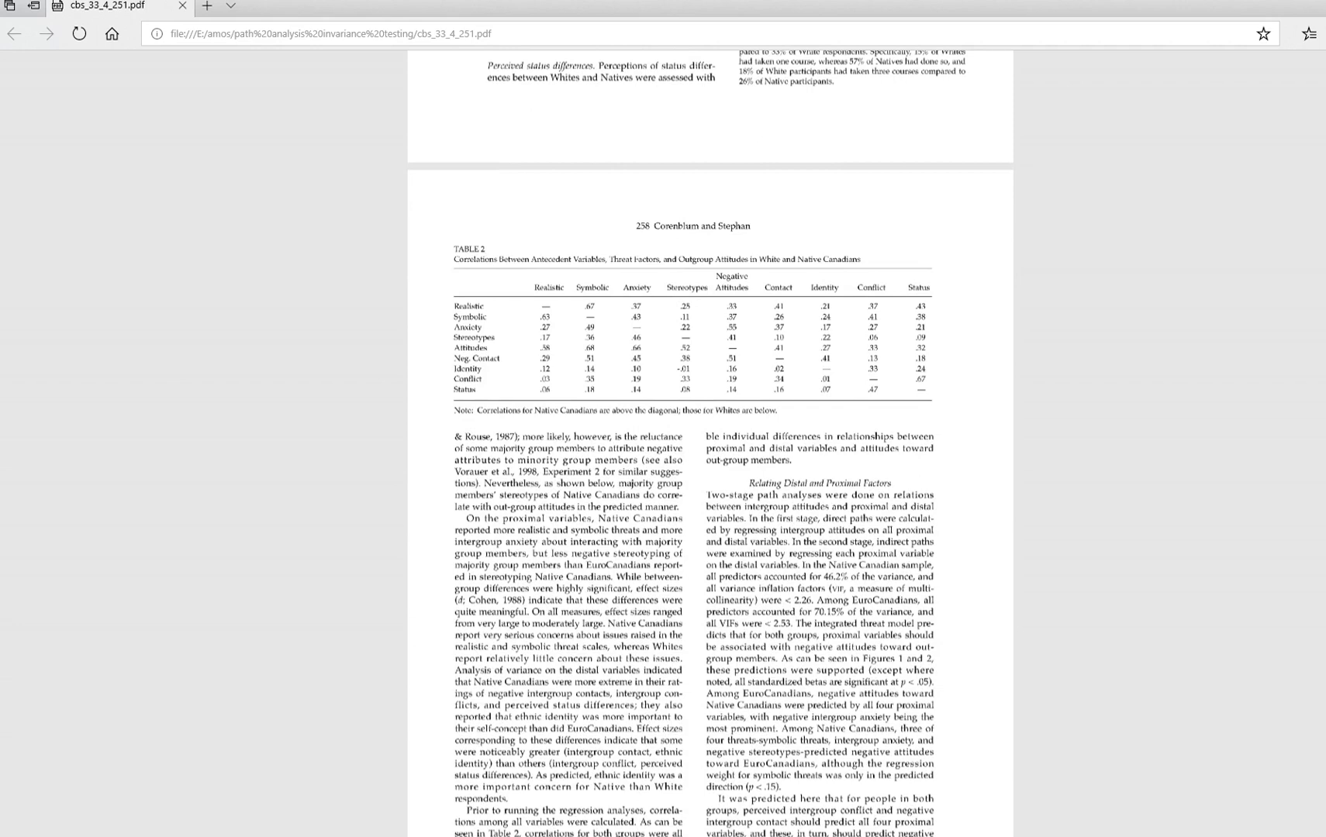
scroll(711, 443, up, 12)
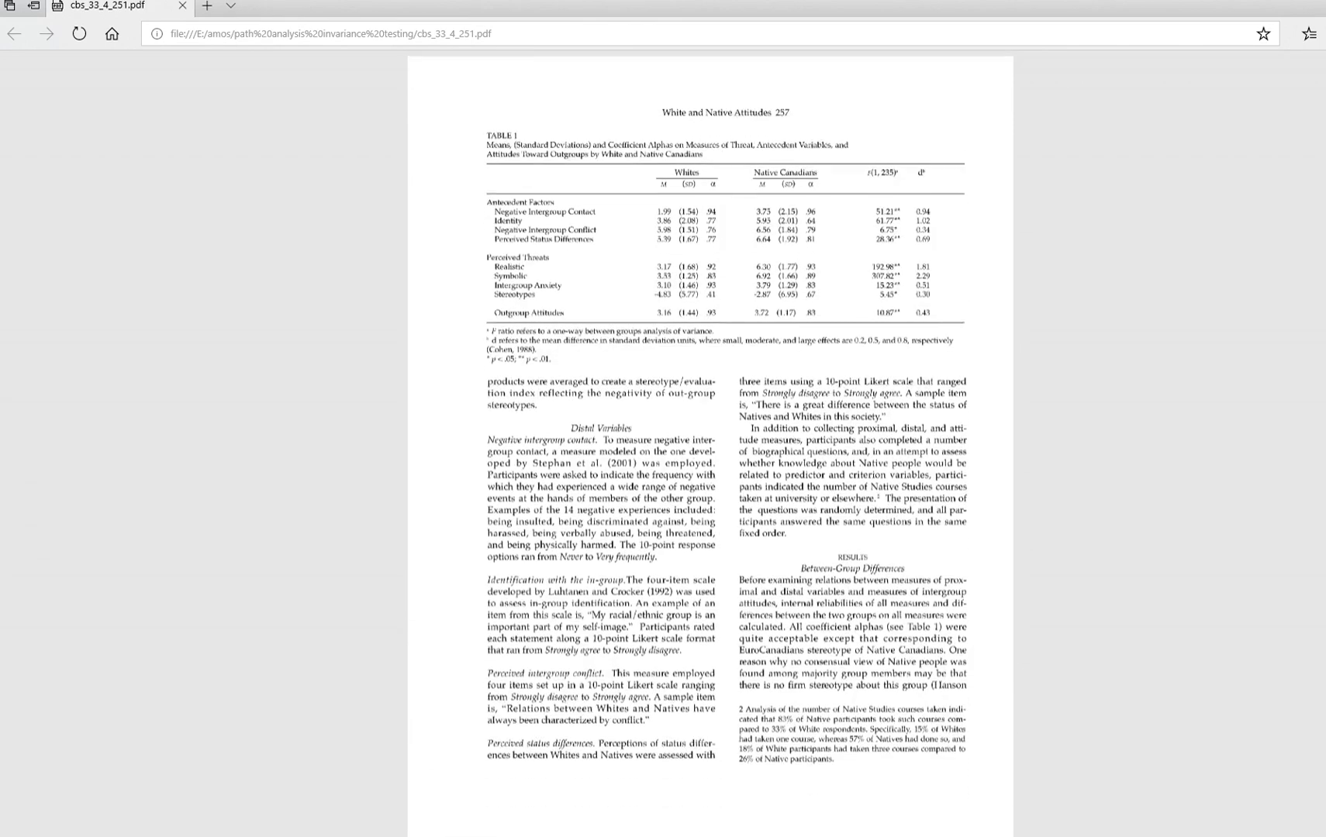
scroll(711, 442, down, 10)
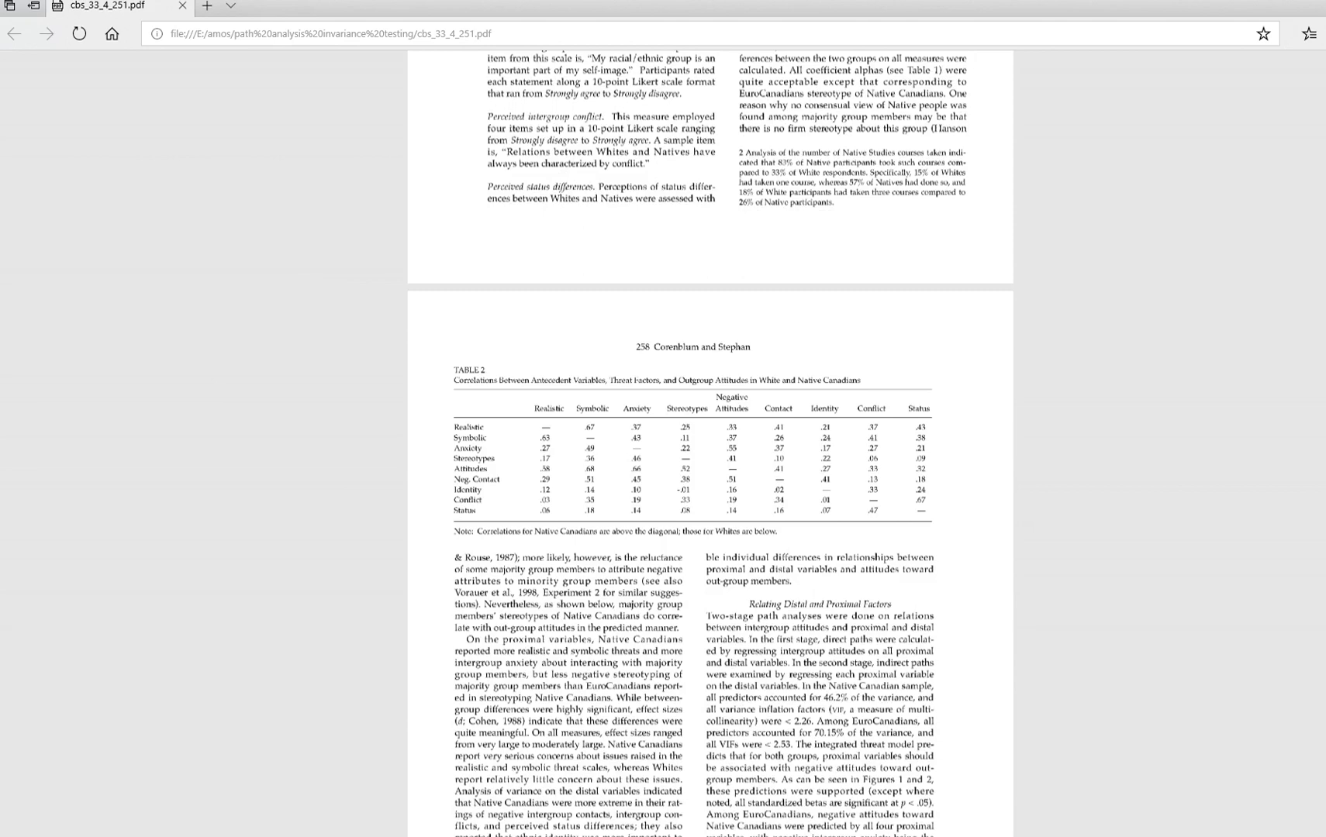
scroll(711, 442, down, 16)
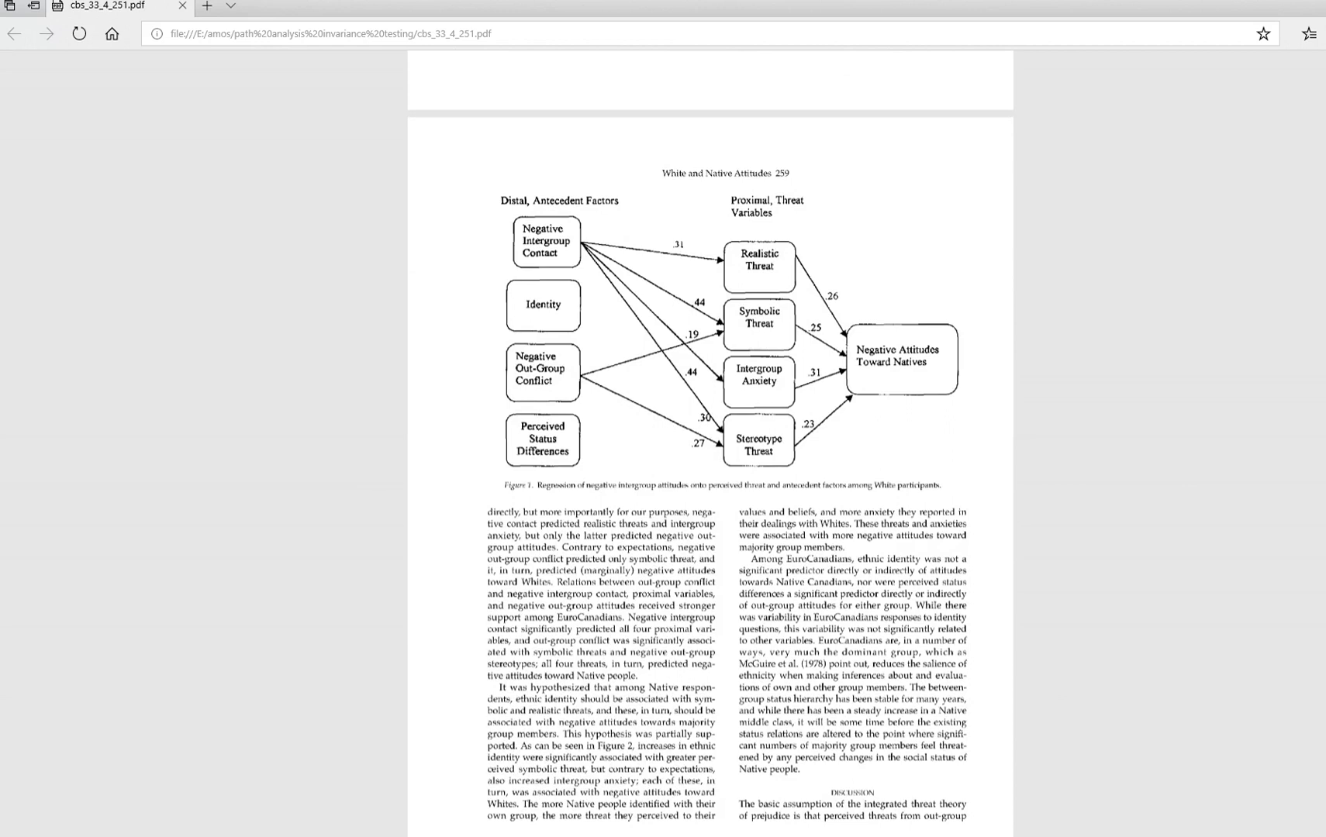
- Scroll between the Figure 1 and Figure 2 diagrams, then go back to the white Canadians model in Amos
scroll(711, 442, down, 10)
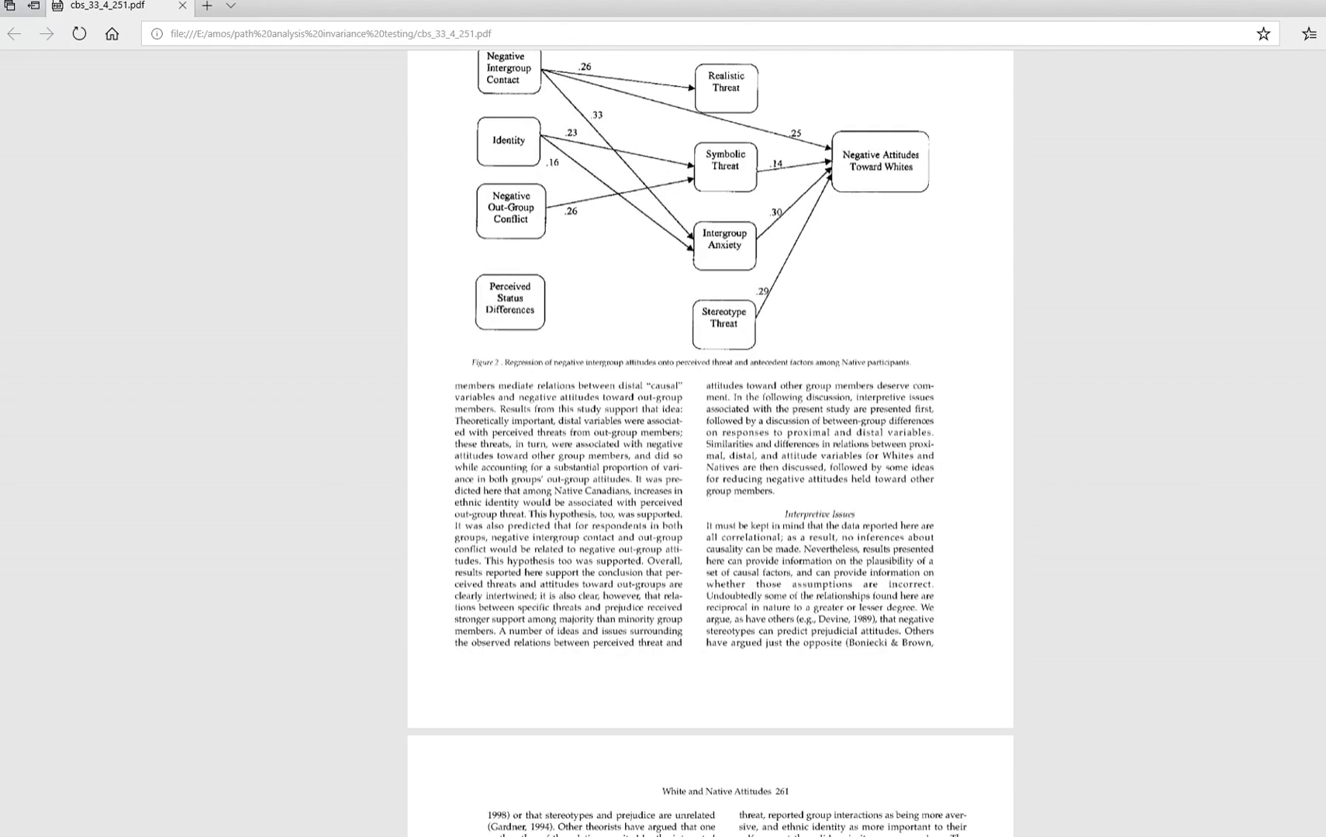
scroll(710, 443, up, 1)
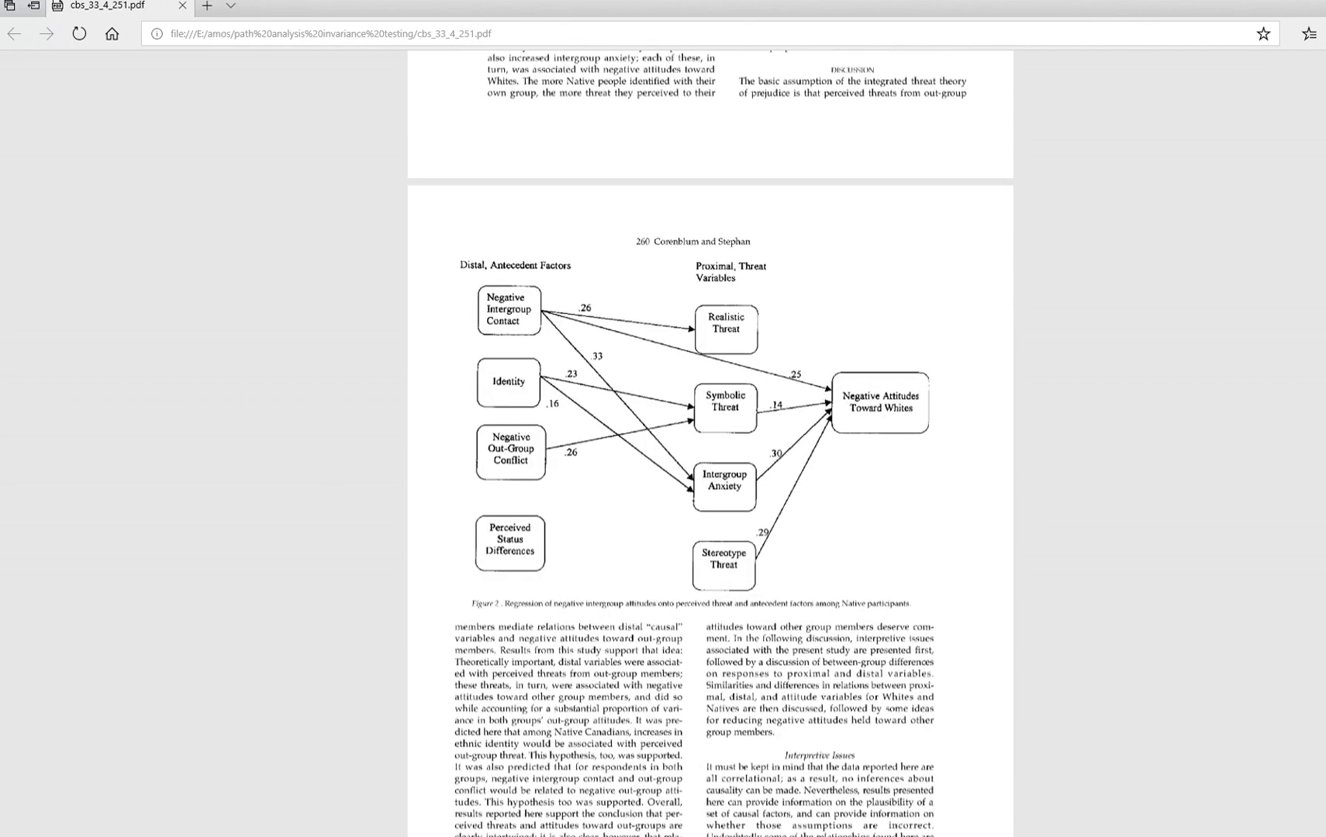
scroll(710, 442, up, 10)
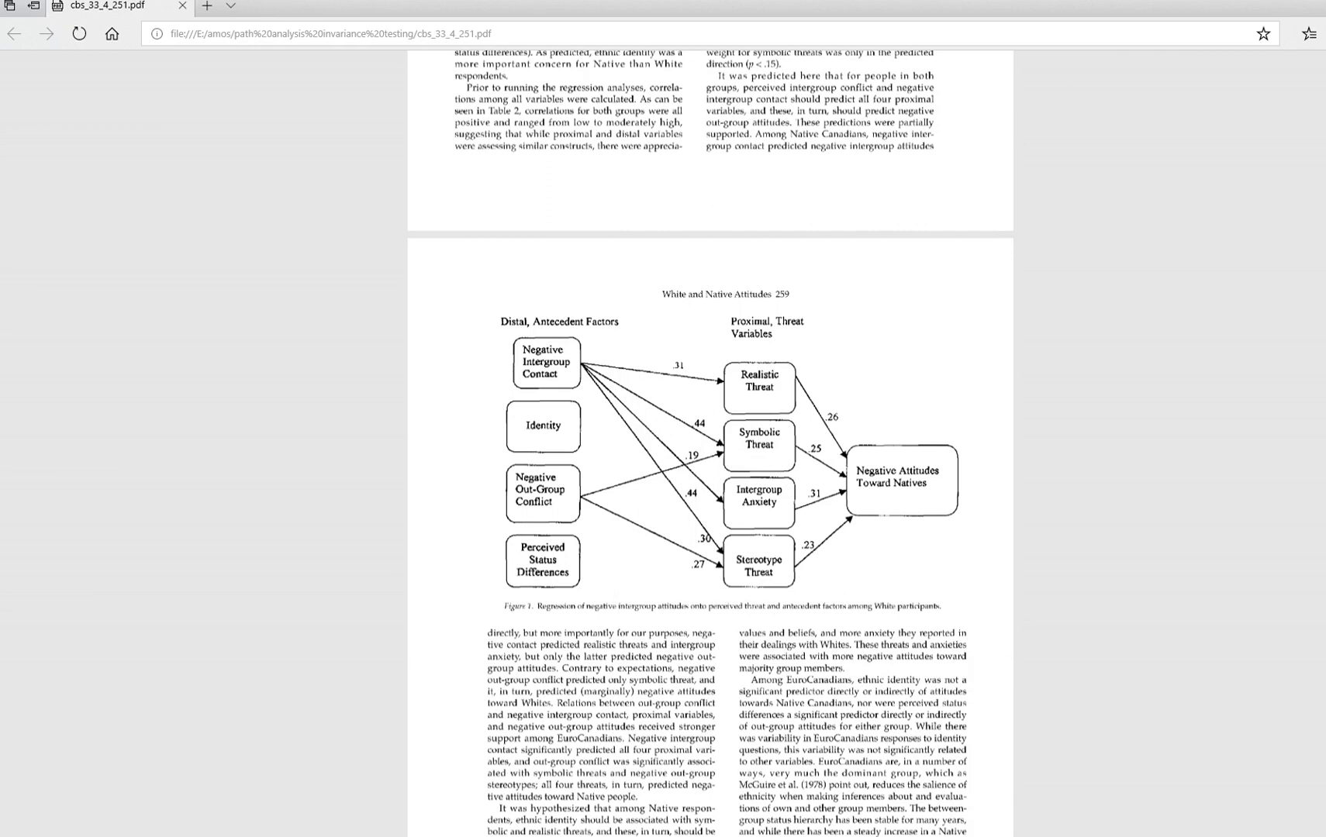
scroll(711, 443, down, 10)
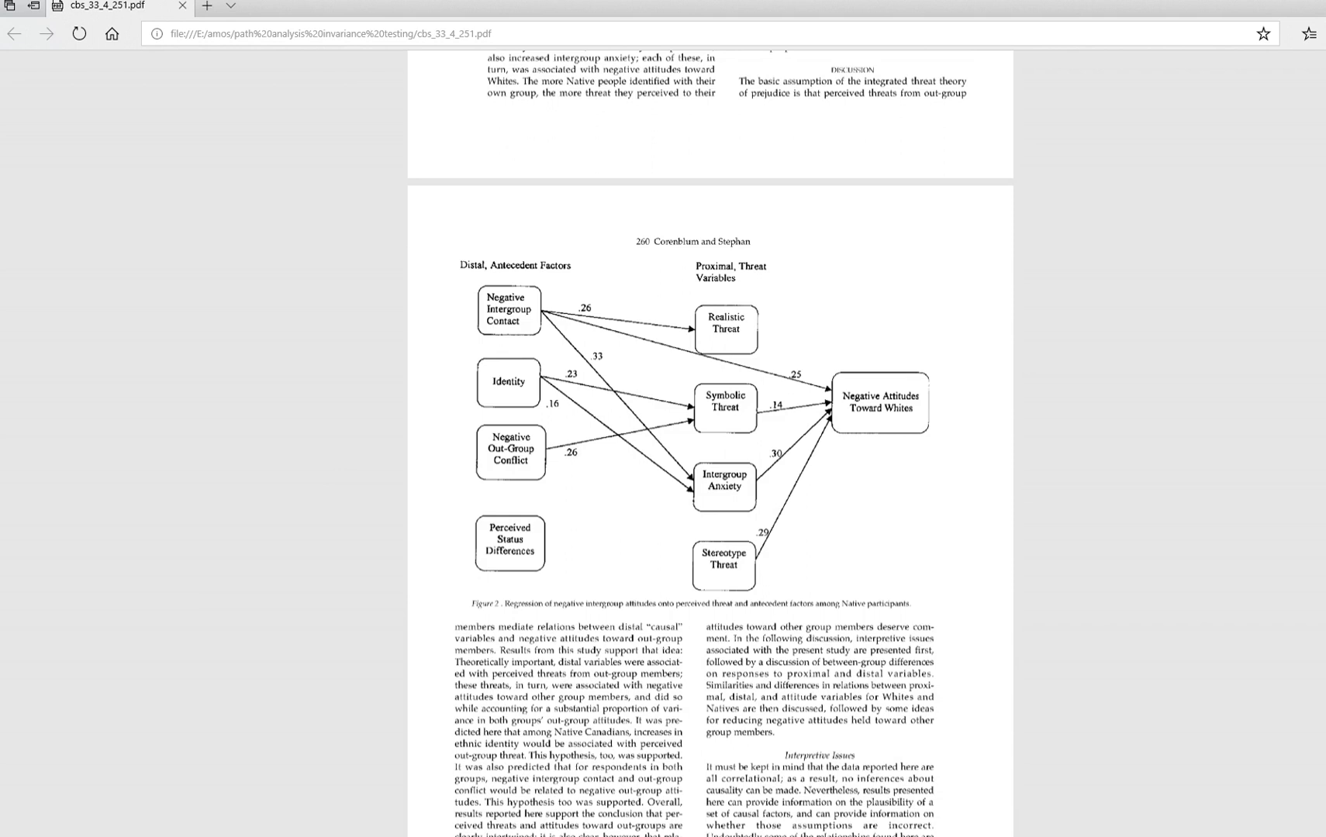
scroll(711, 442, up, 10)
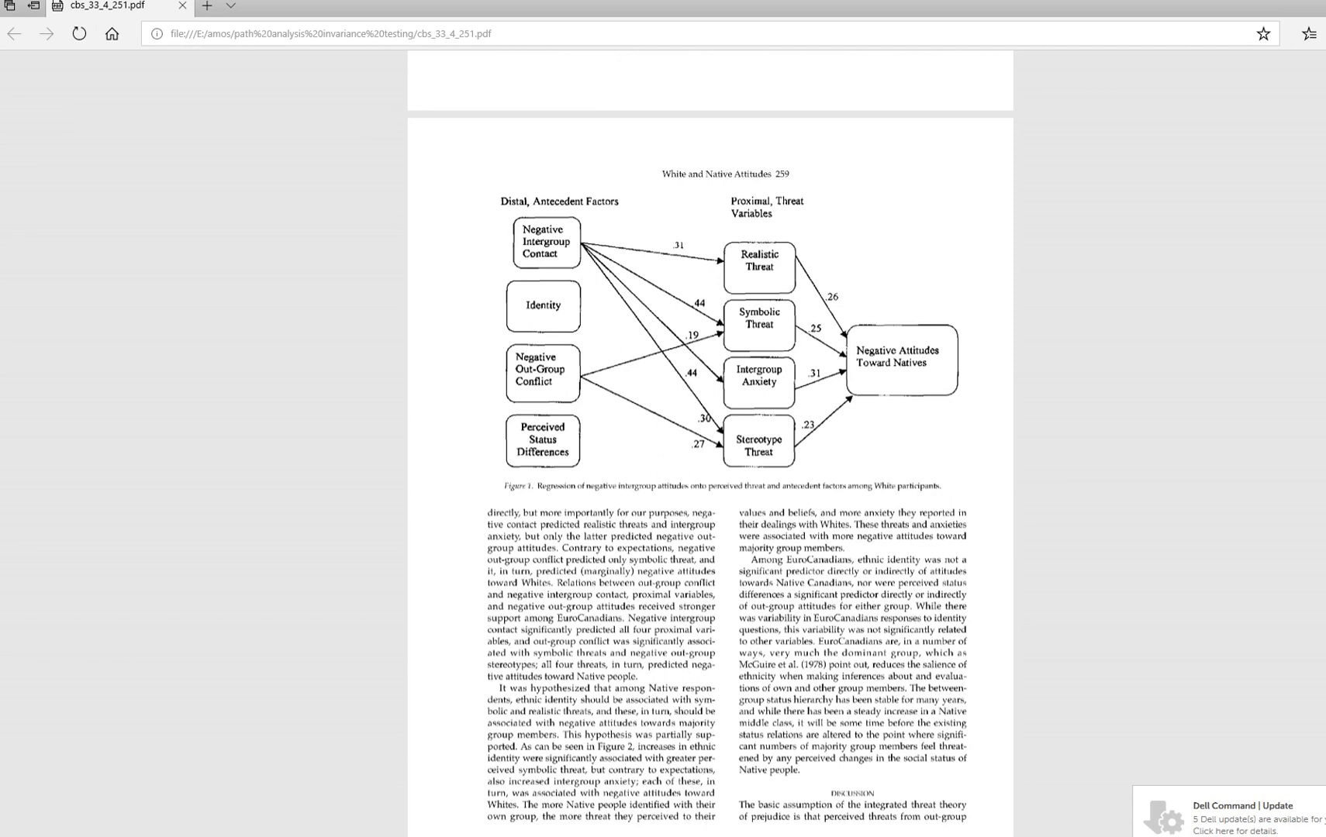
scroll(711, 442, up, 4)
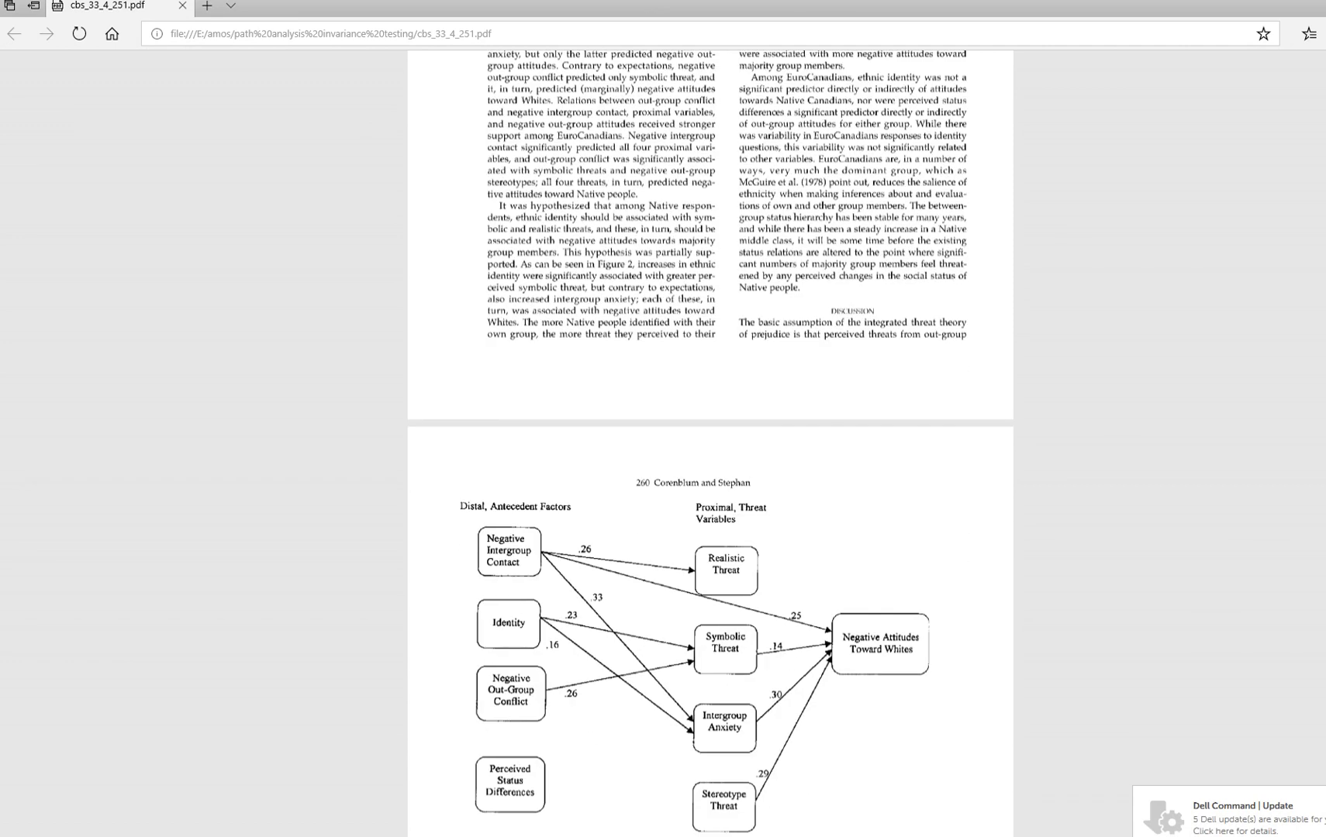
scroll(710, 442, down, 6)
scroll(710, 442, up, 2)
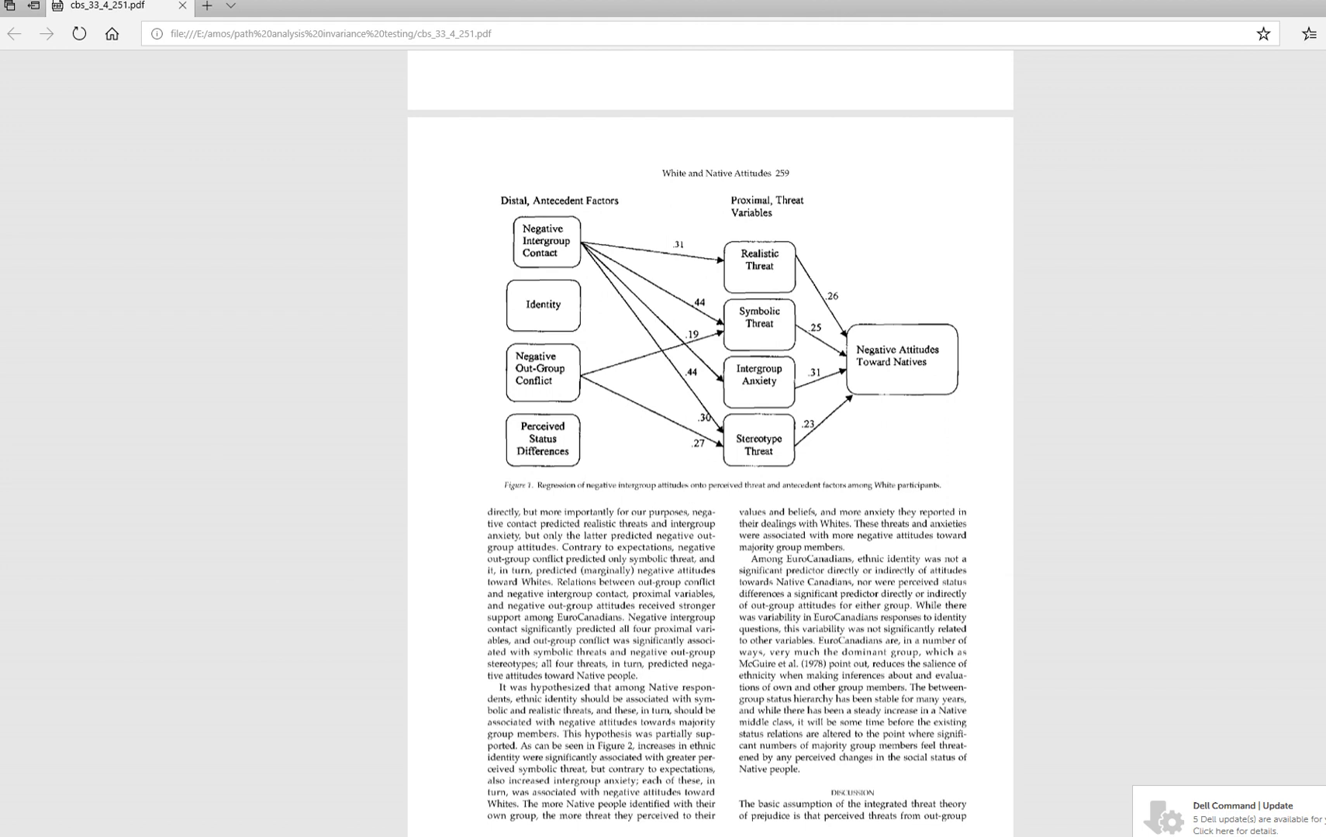
key(alt+Tab)
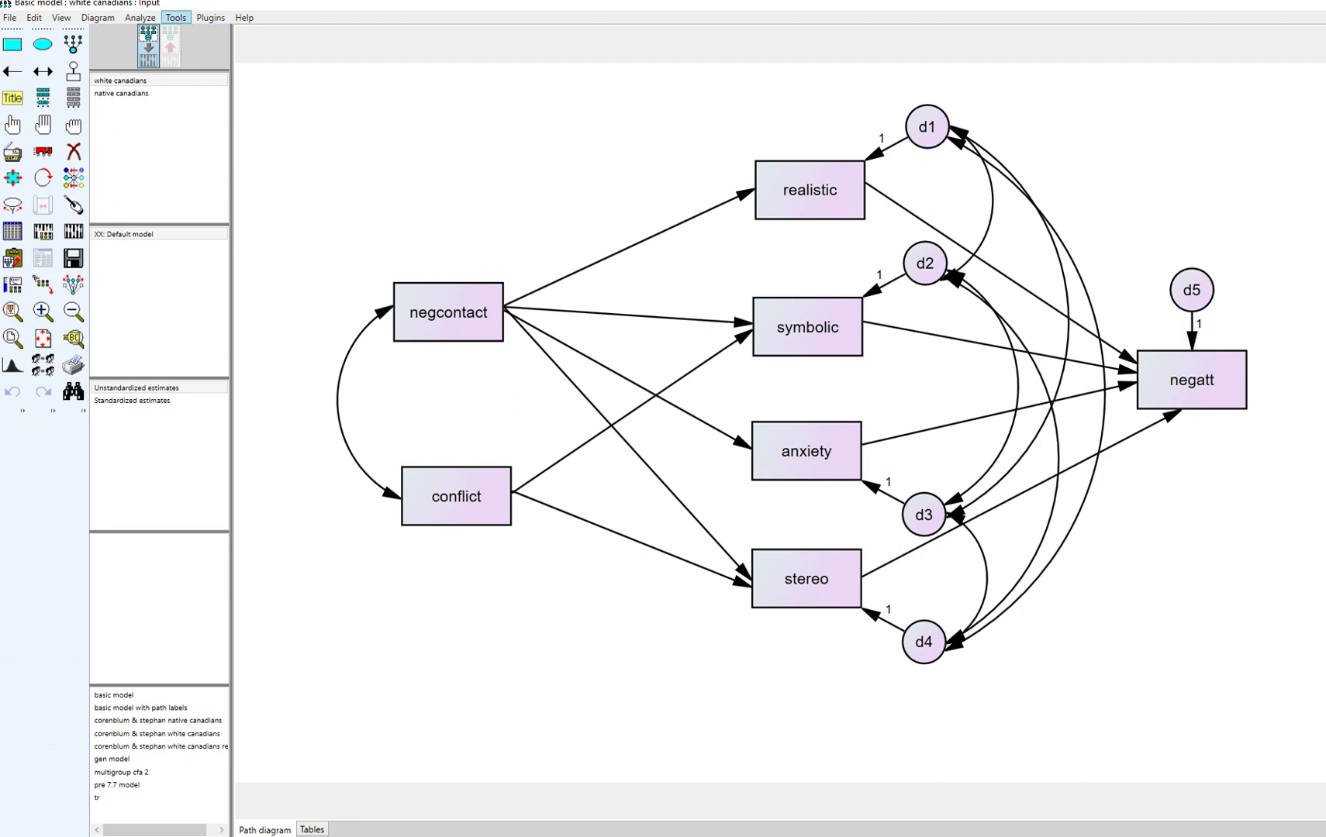
click(139, 18)
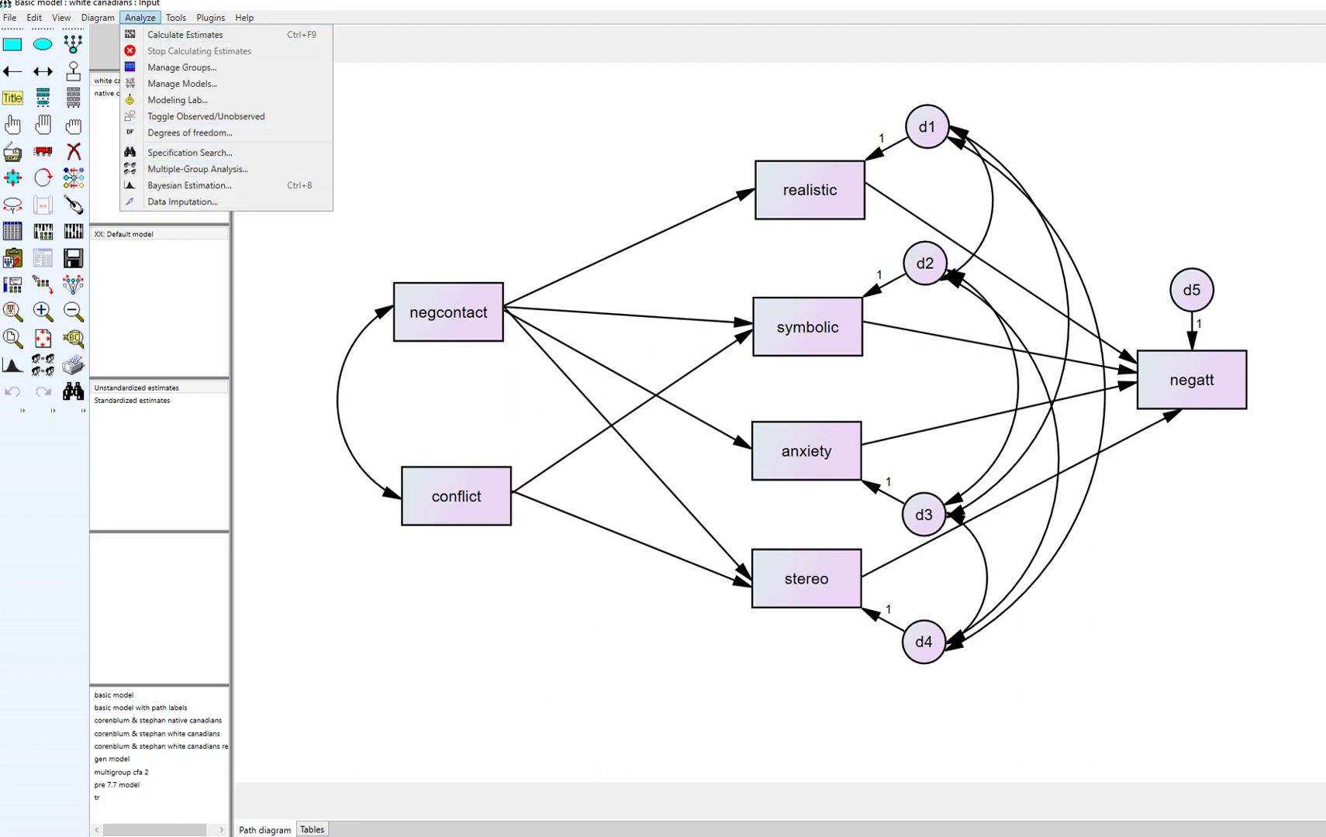
click(194, 169)
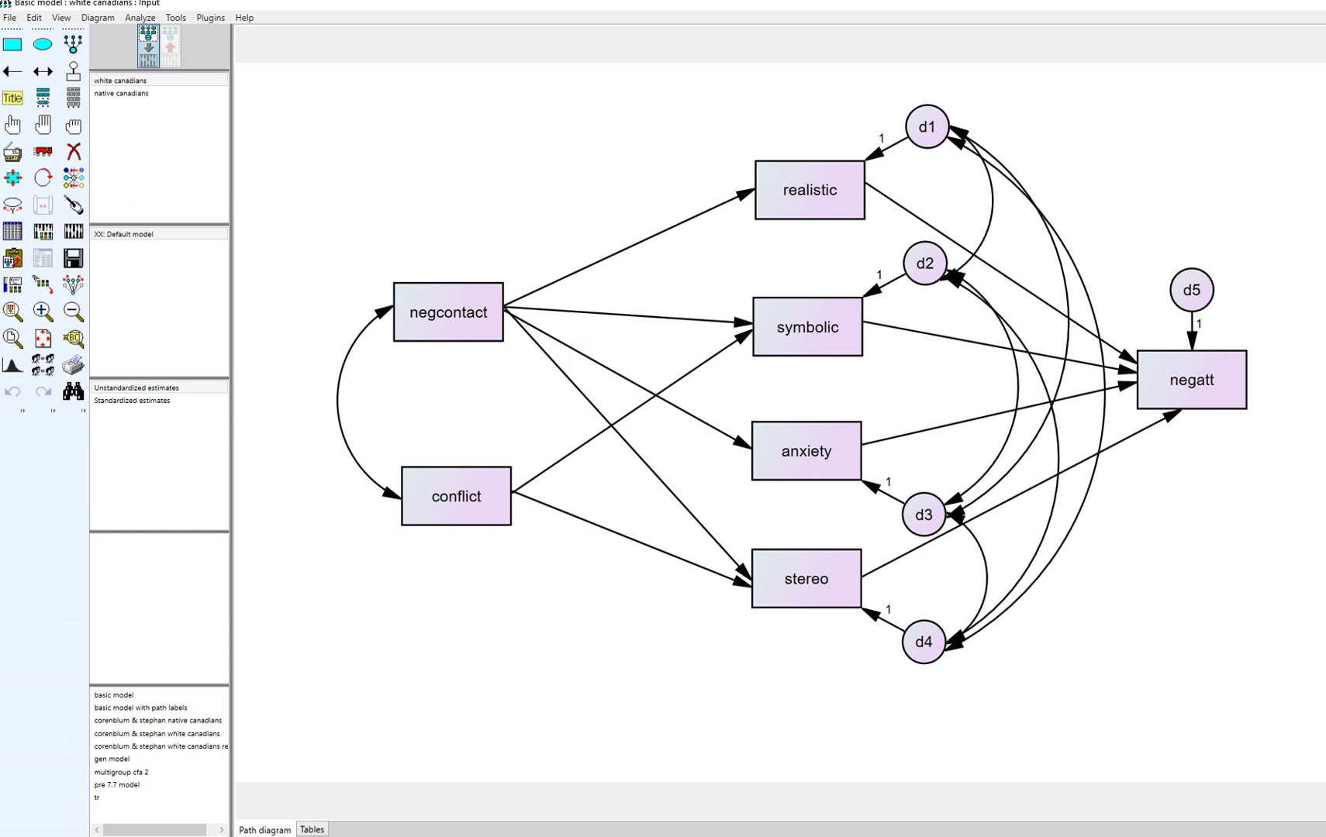
click(121, 94)
click(121, 81)
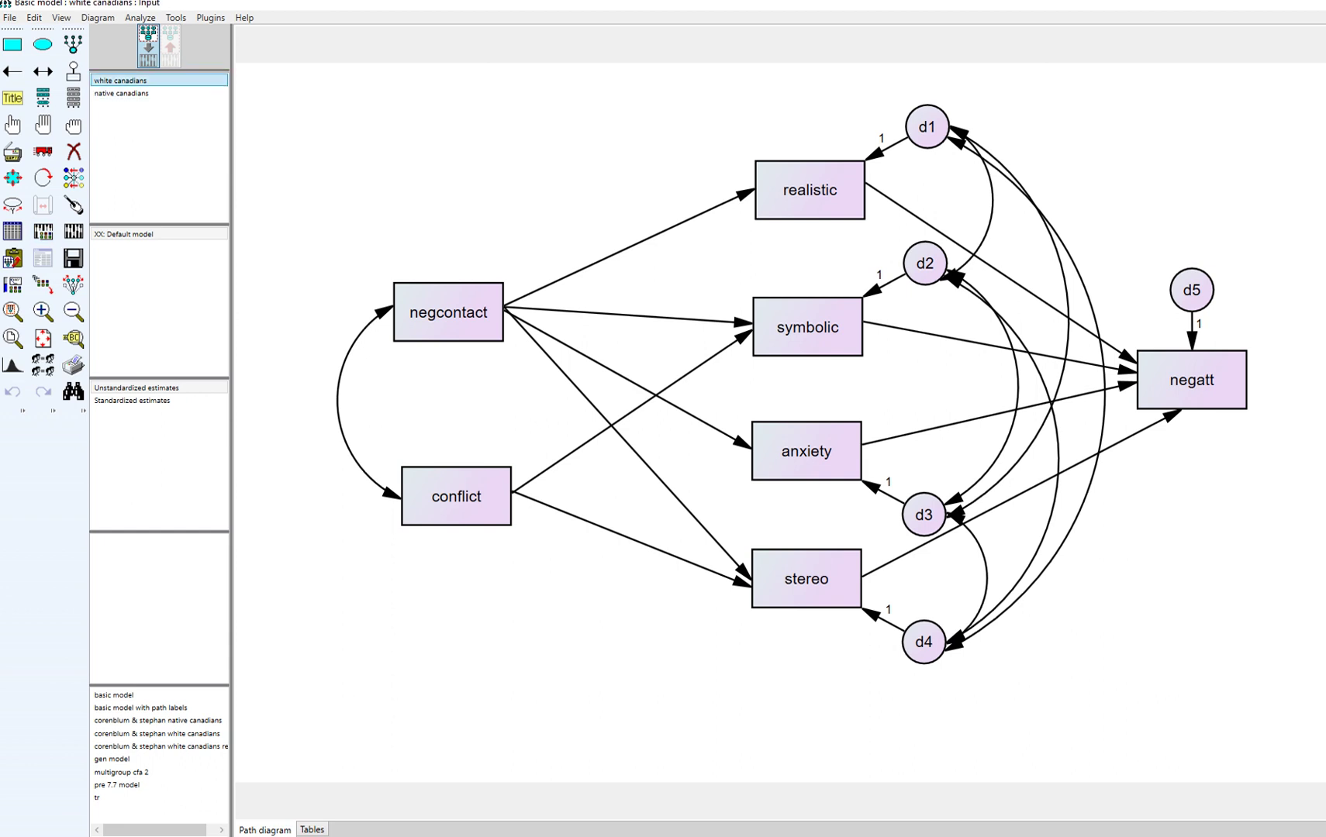
click(140, 16)
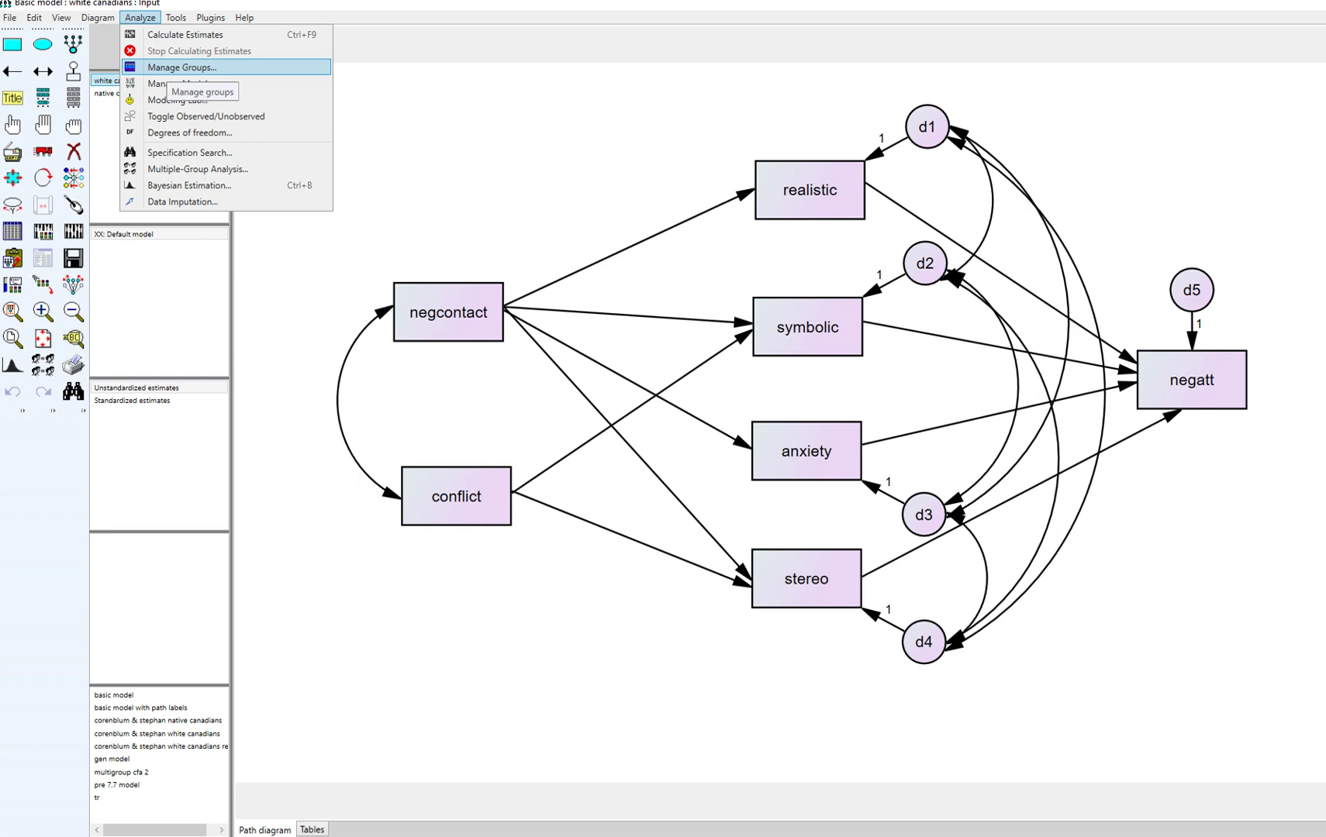
key(Escape)
click(13, 231)
click(13, 257)
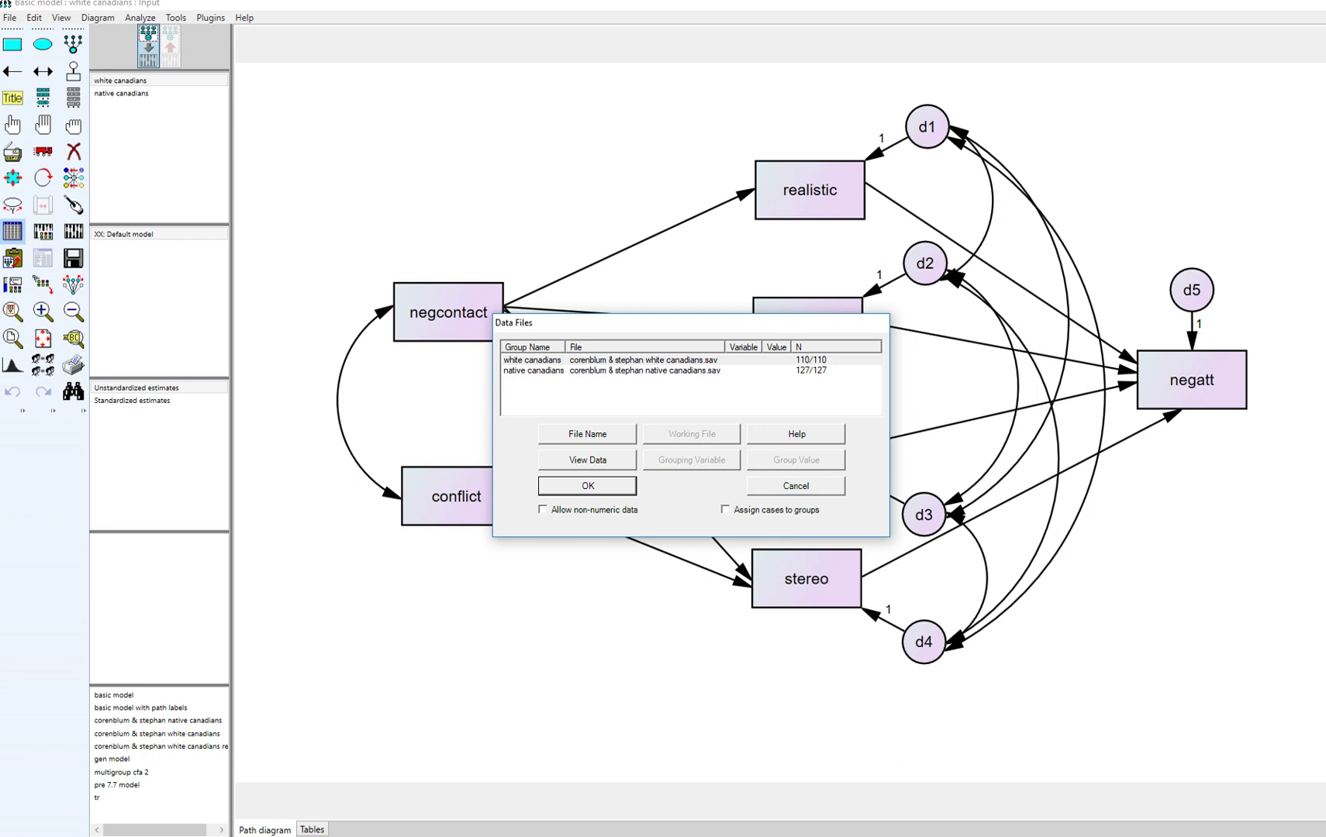
key(Return)
click(140, 17)
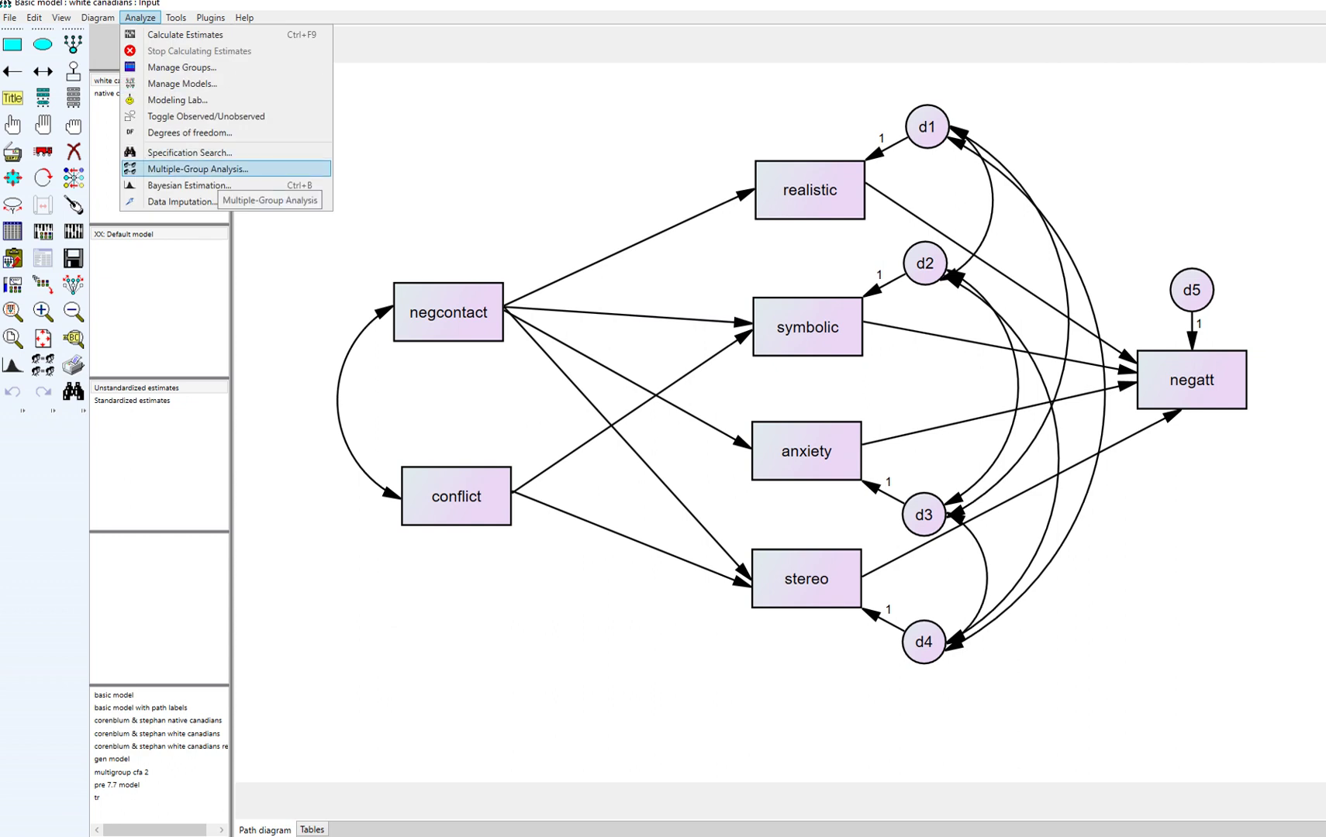
- Run Multiple-Group Analysis and accept the warning to generate nested structural weights, covariances and residuals models
click(209, 168)
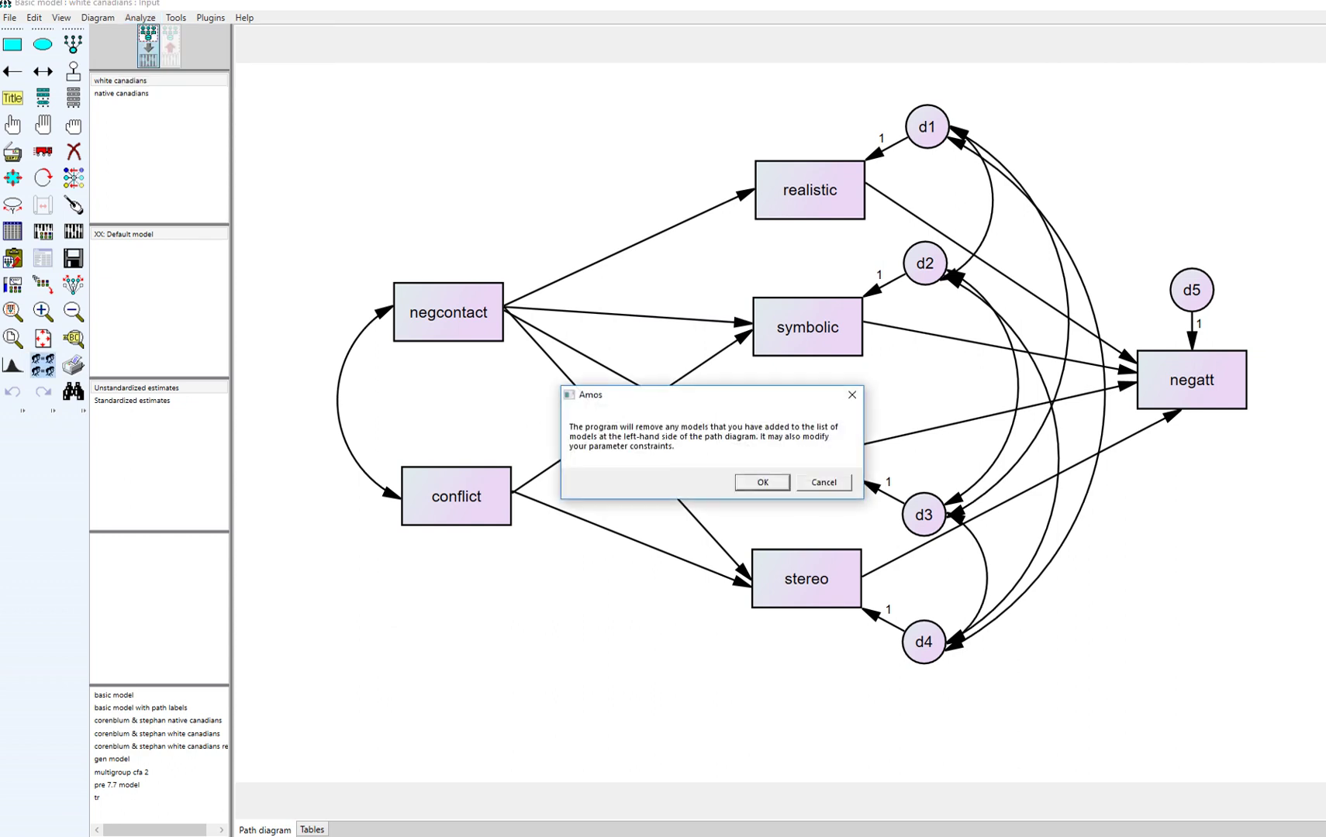
key(Return)
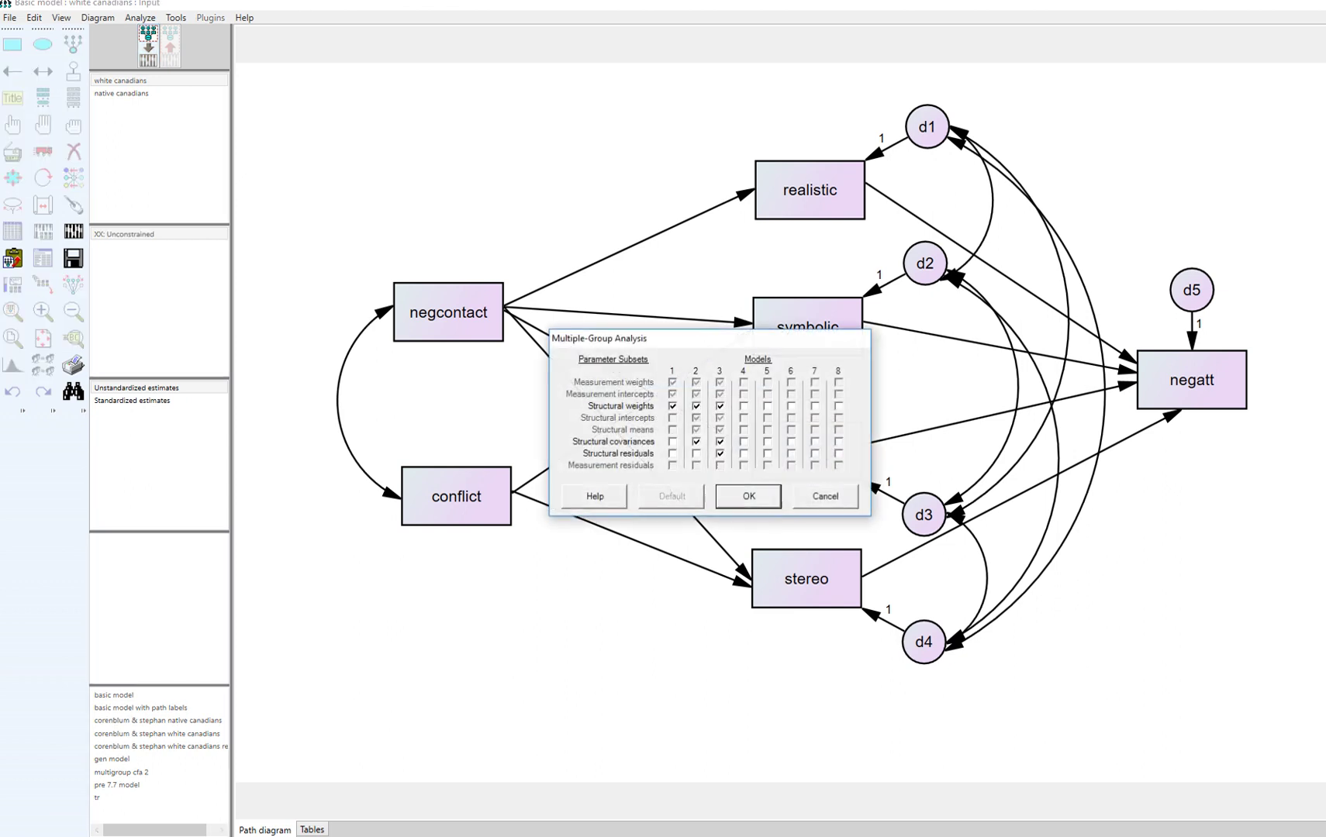
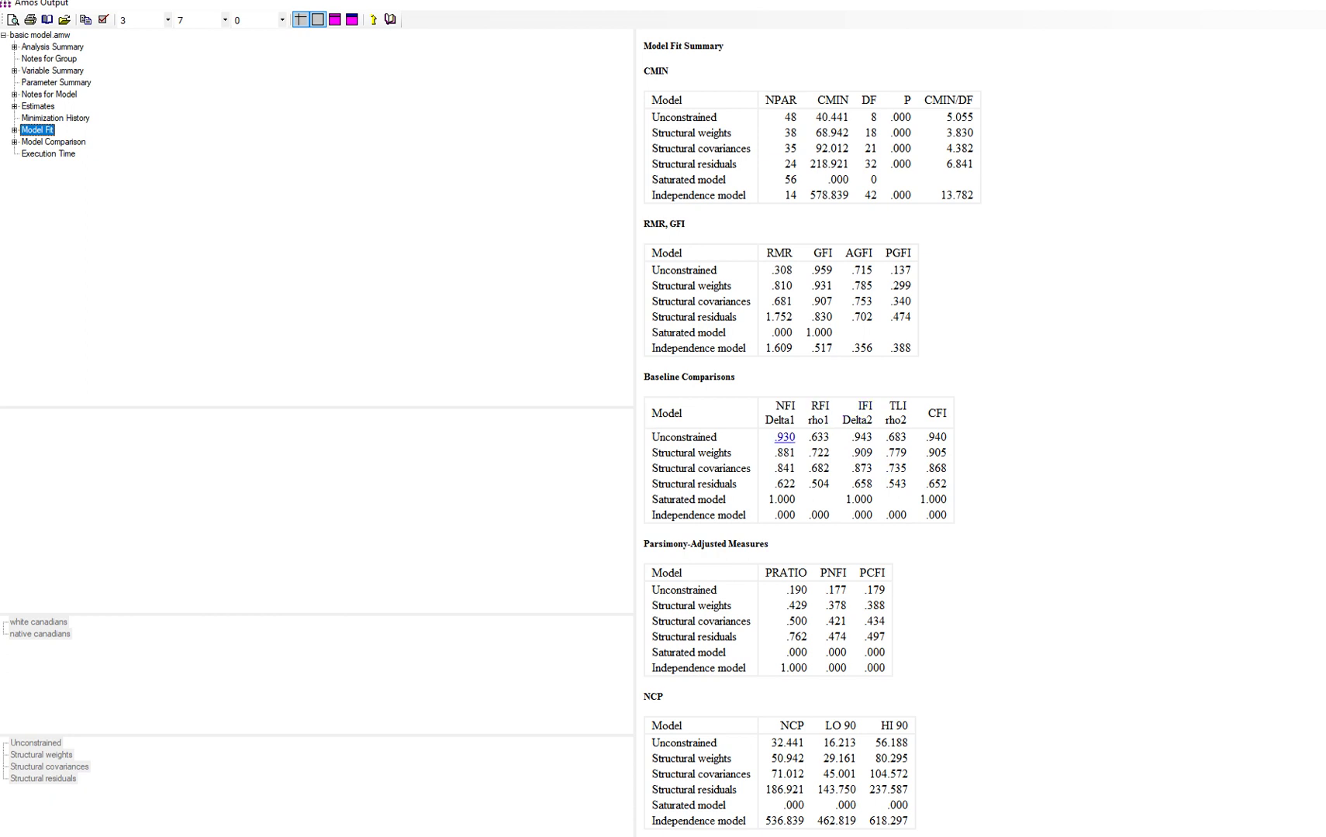
- Scan the Model Fit tables (RMSEA .131 Unconstrained, .110 Structural weights), then go to Estimates
scroll(838, 314, down, 10)
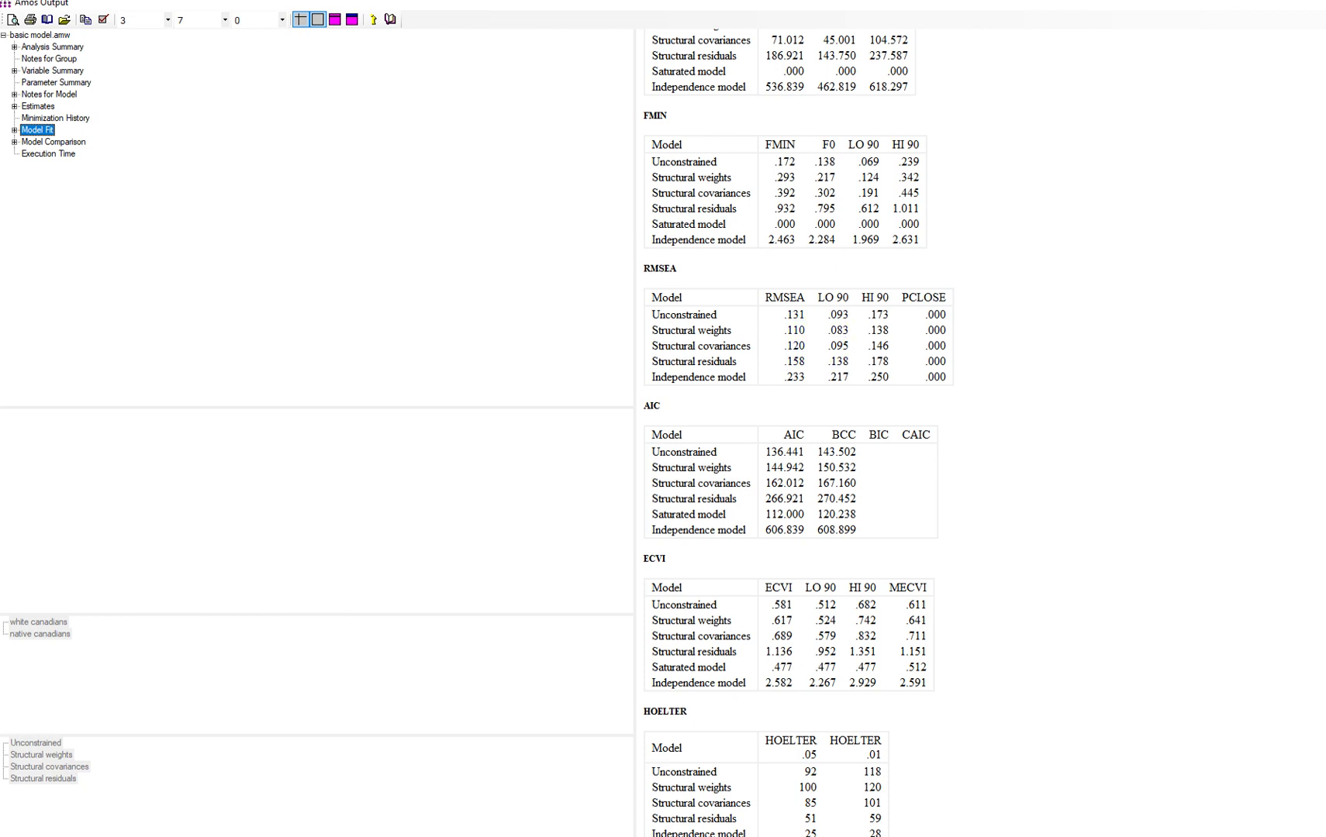
scroll(798, 434, up, 5)
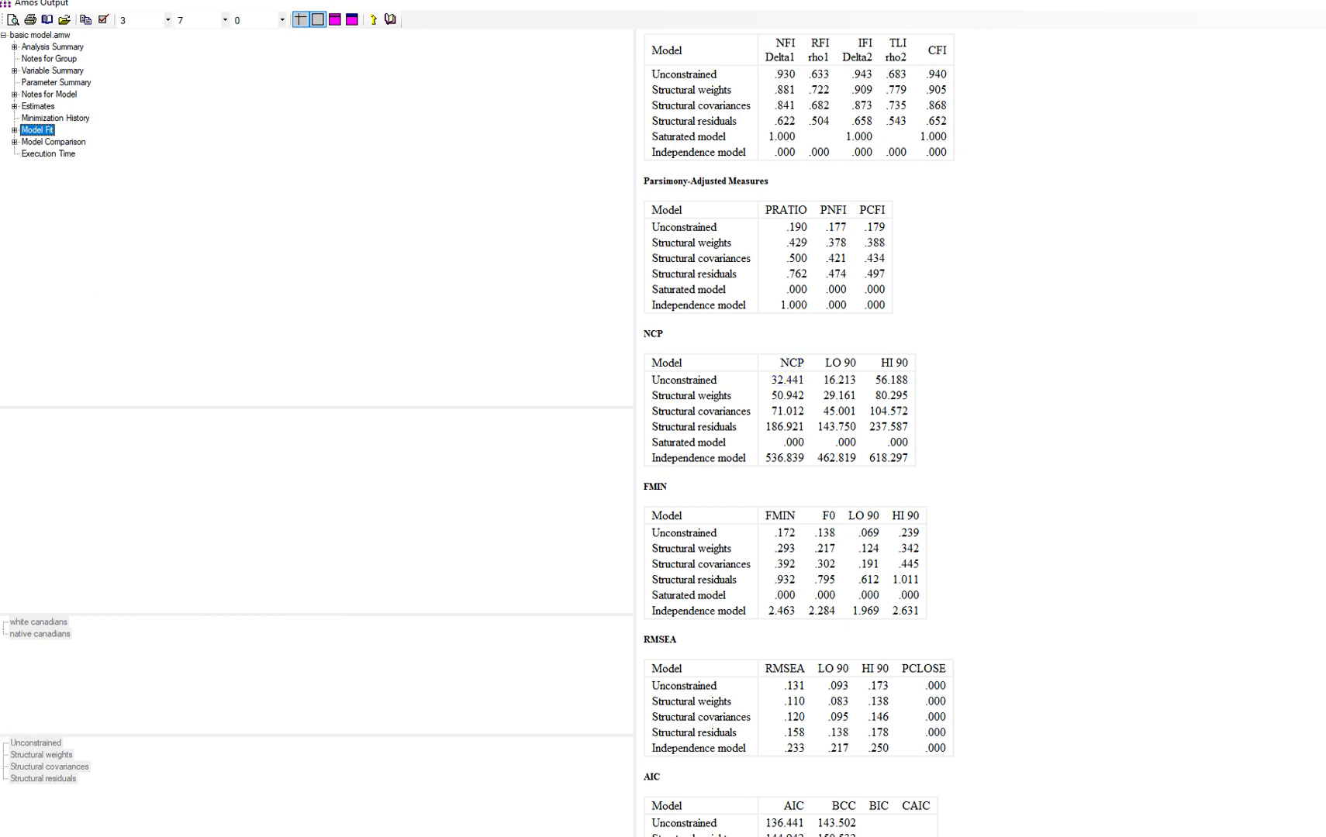
click(38, 106)
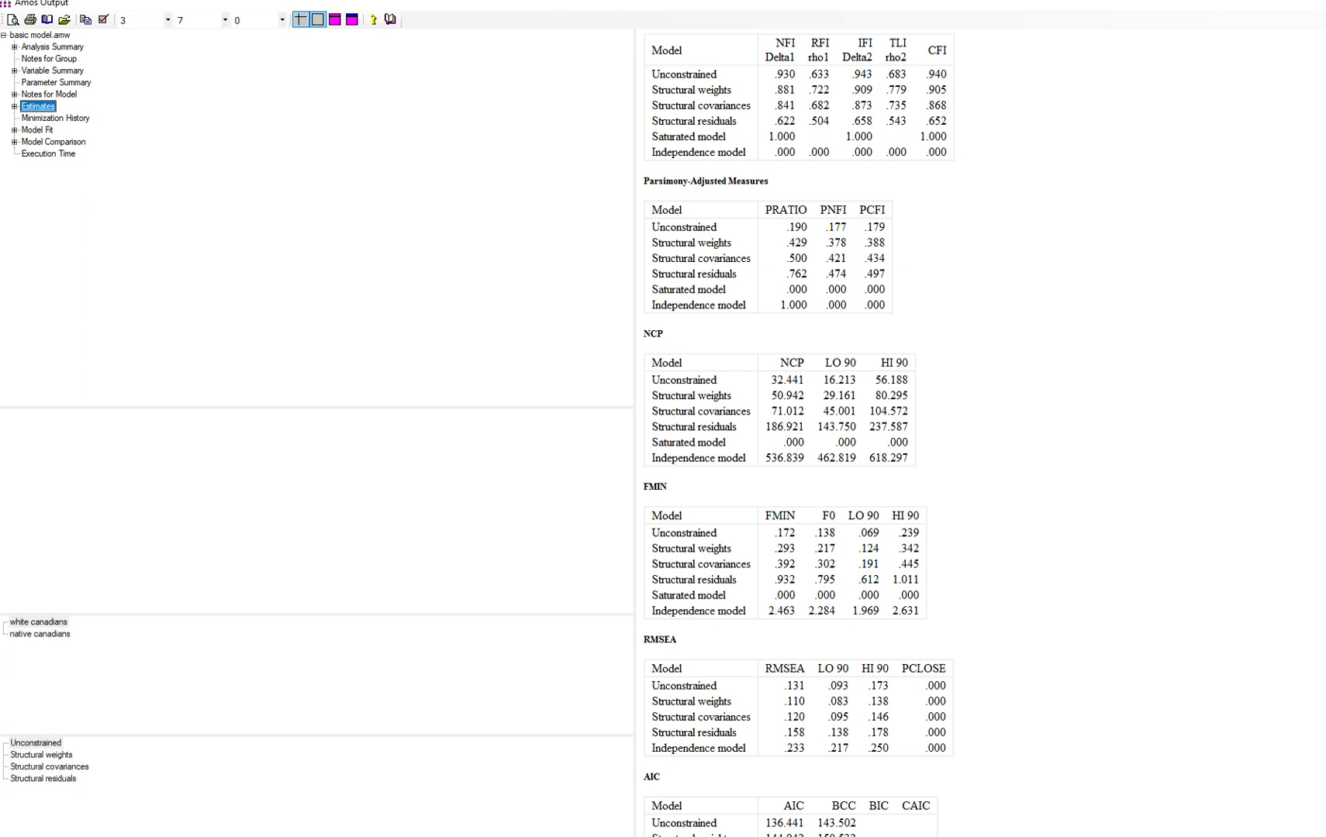
- Compare white and native canadians regression weights, then return to the Amos Graphics path diagram
scroll(884, 247, up, 4)
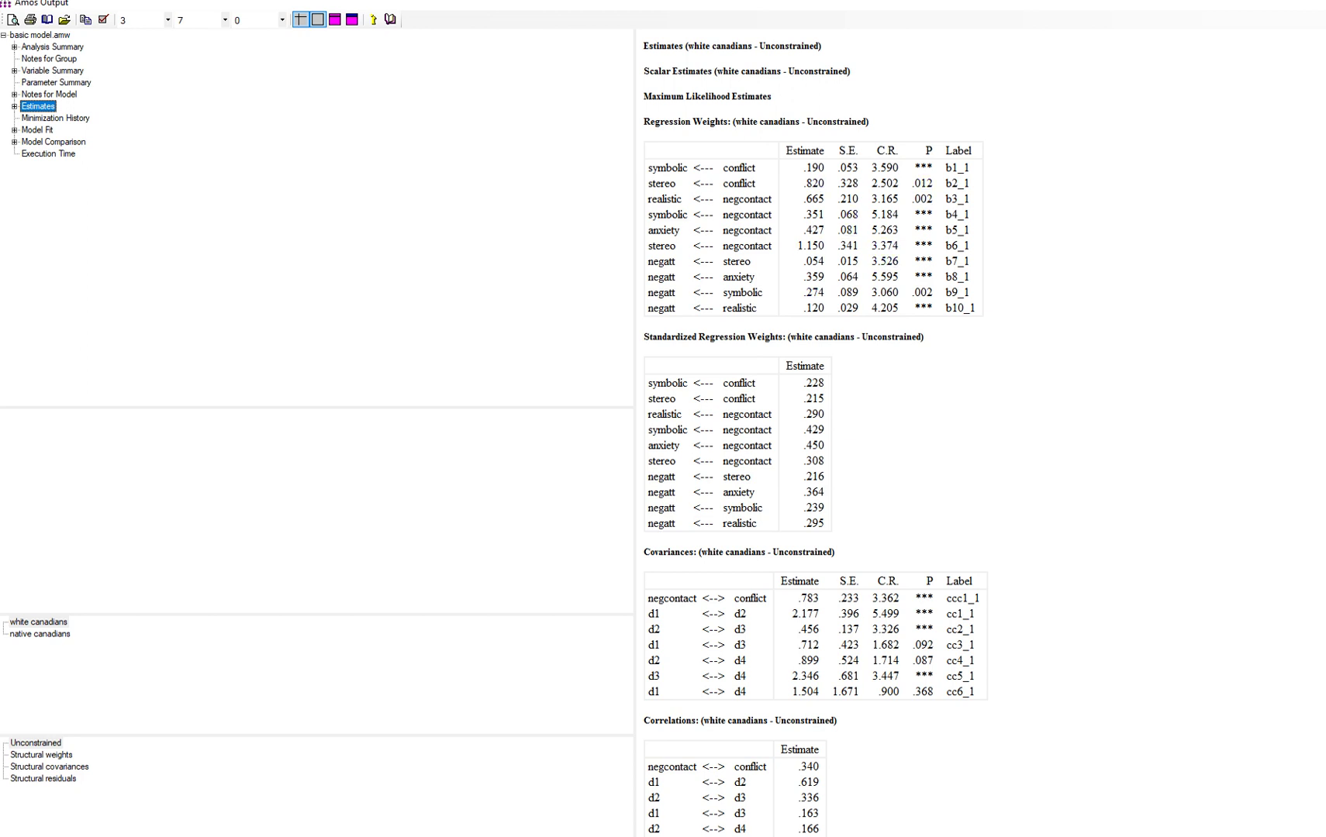
click(38, 622)
click(39, 634)
click(39, 622)
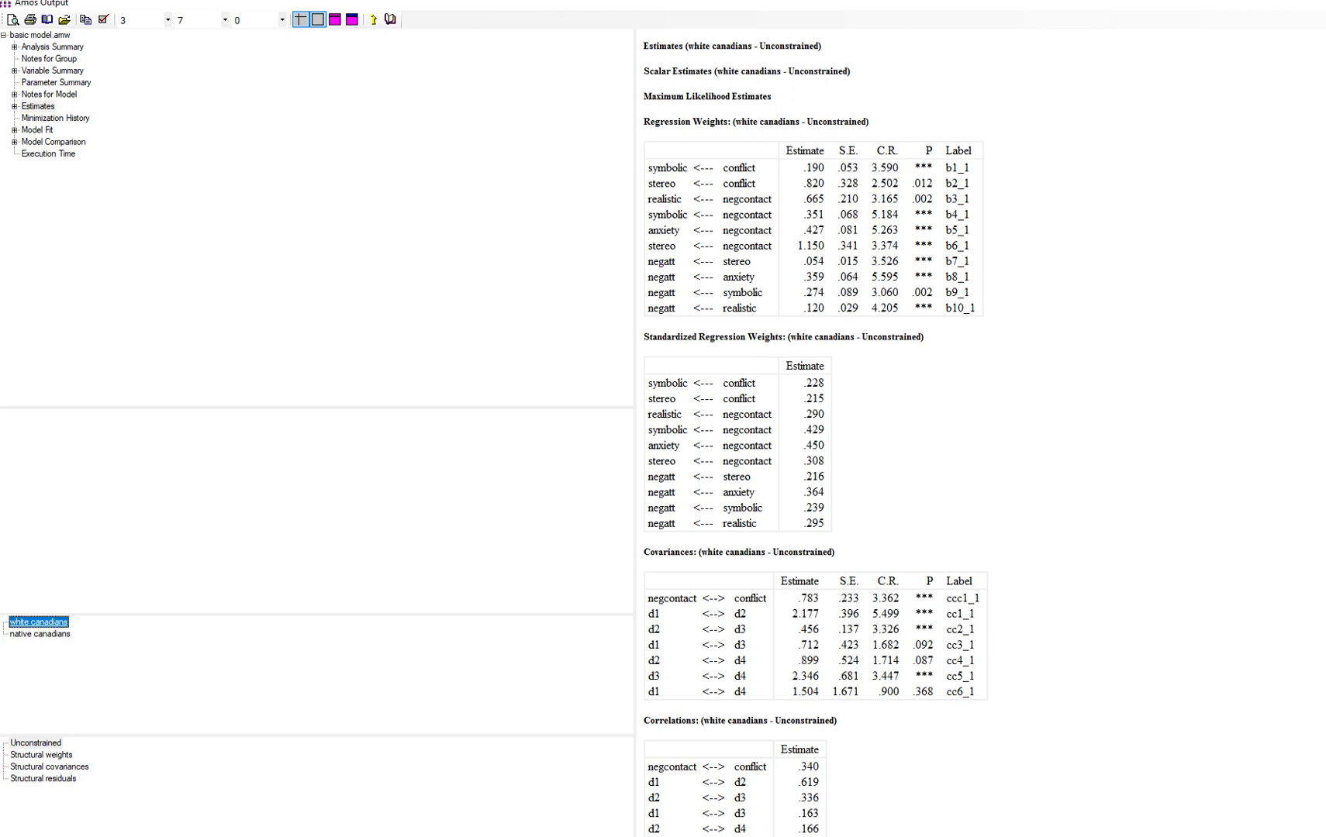
click(40, 634)
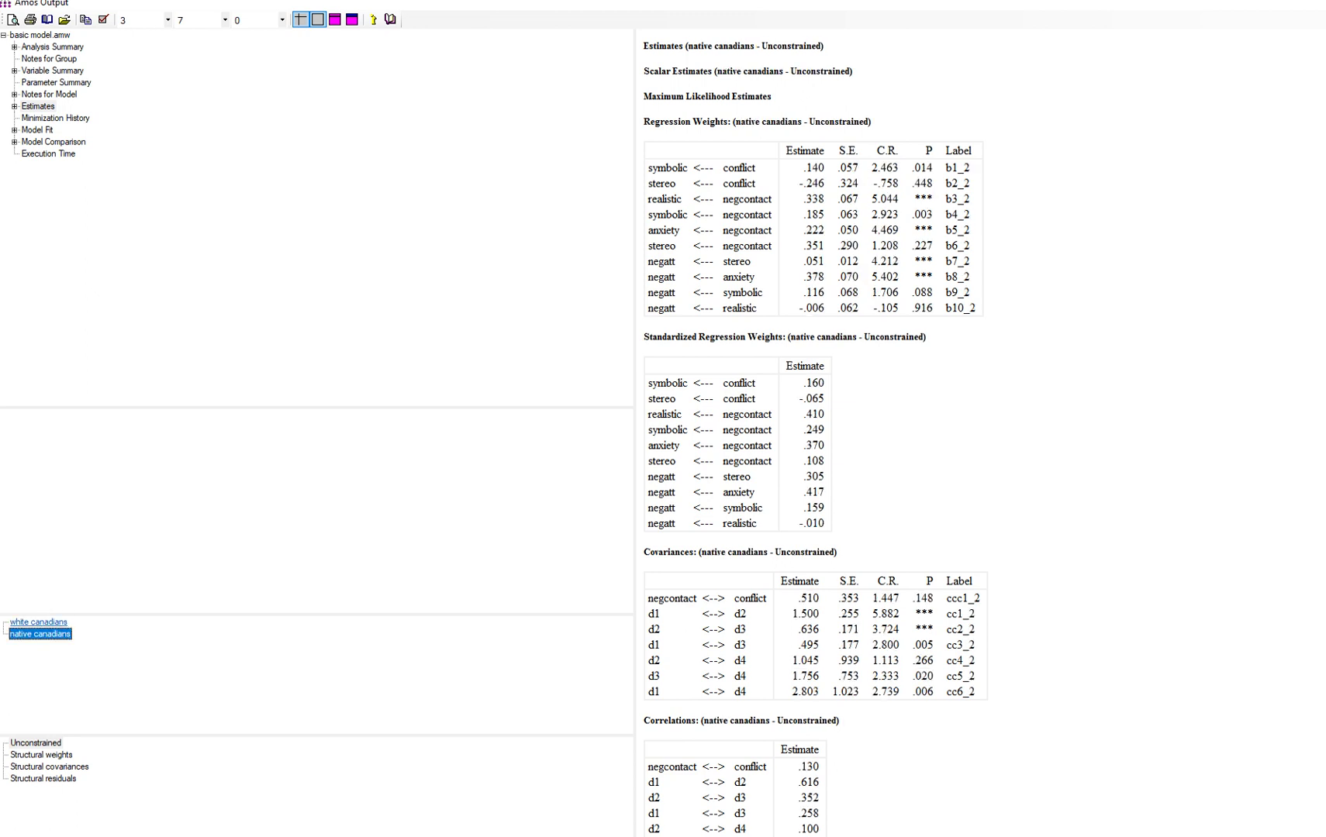
click(38, 623)
click(39, 634)
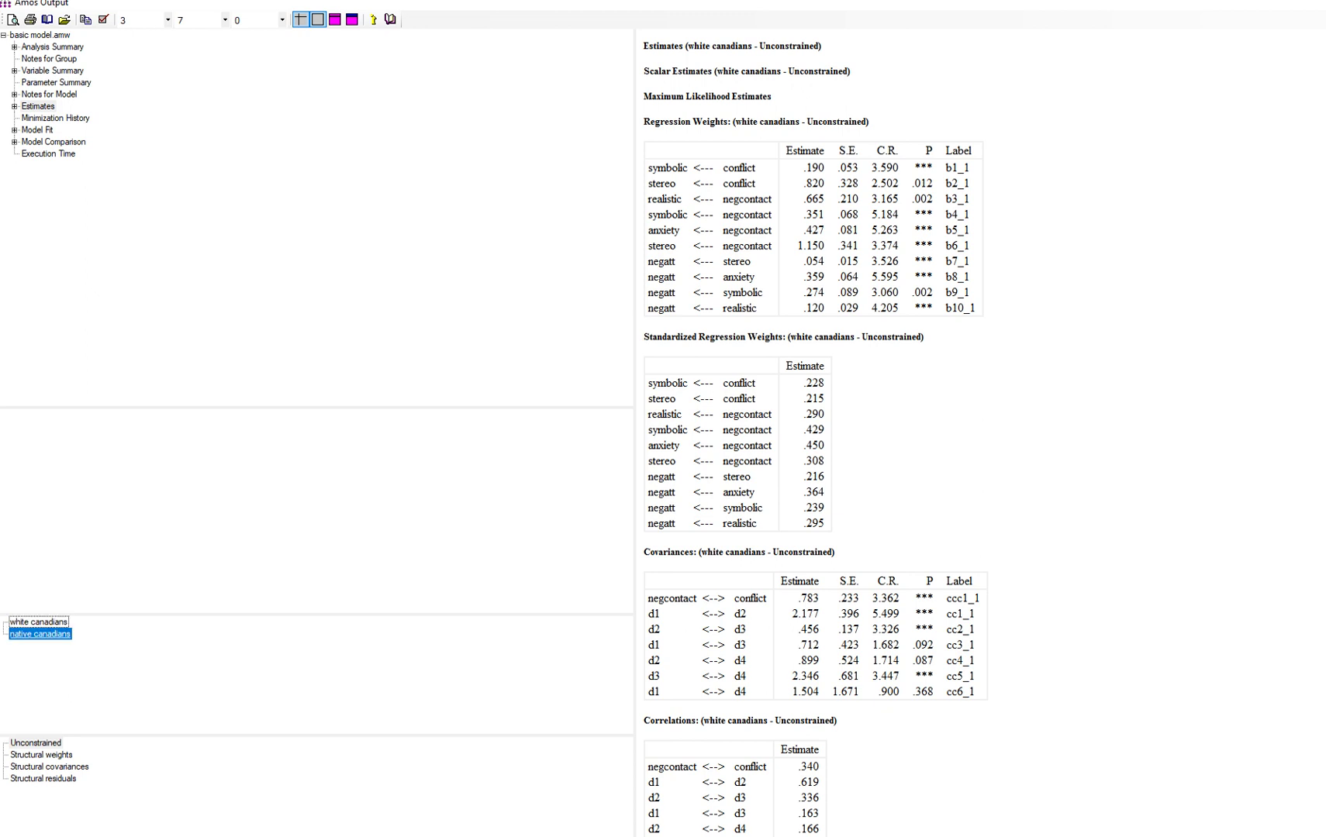
click(38, 622)
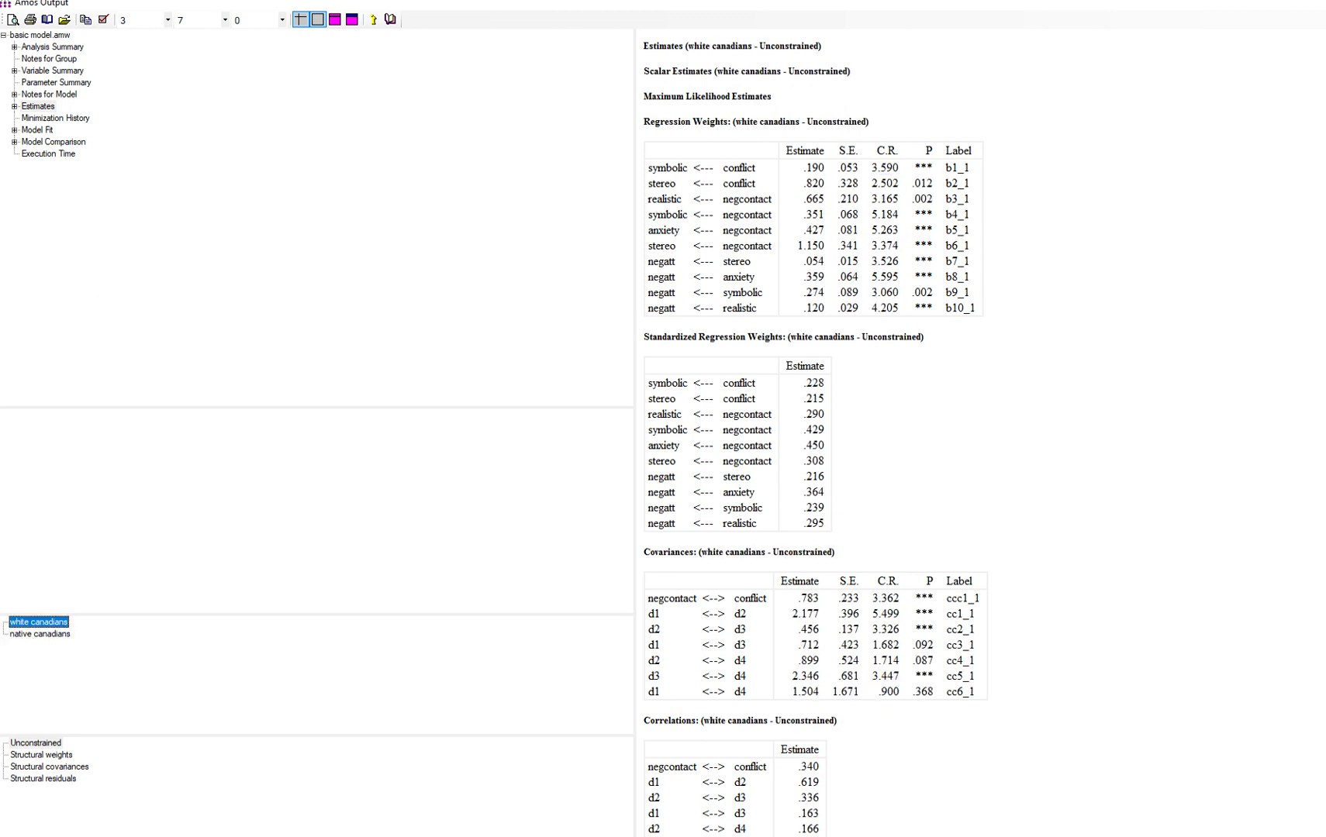
click(528, 836)
click(446, 798)
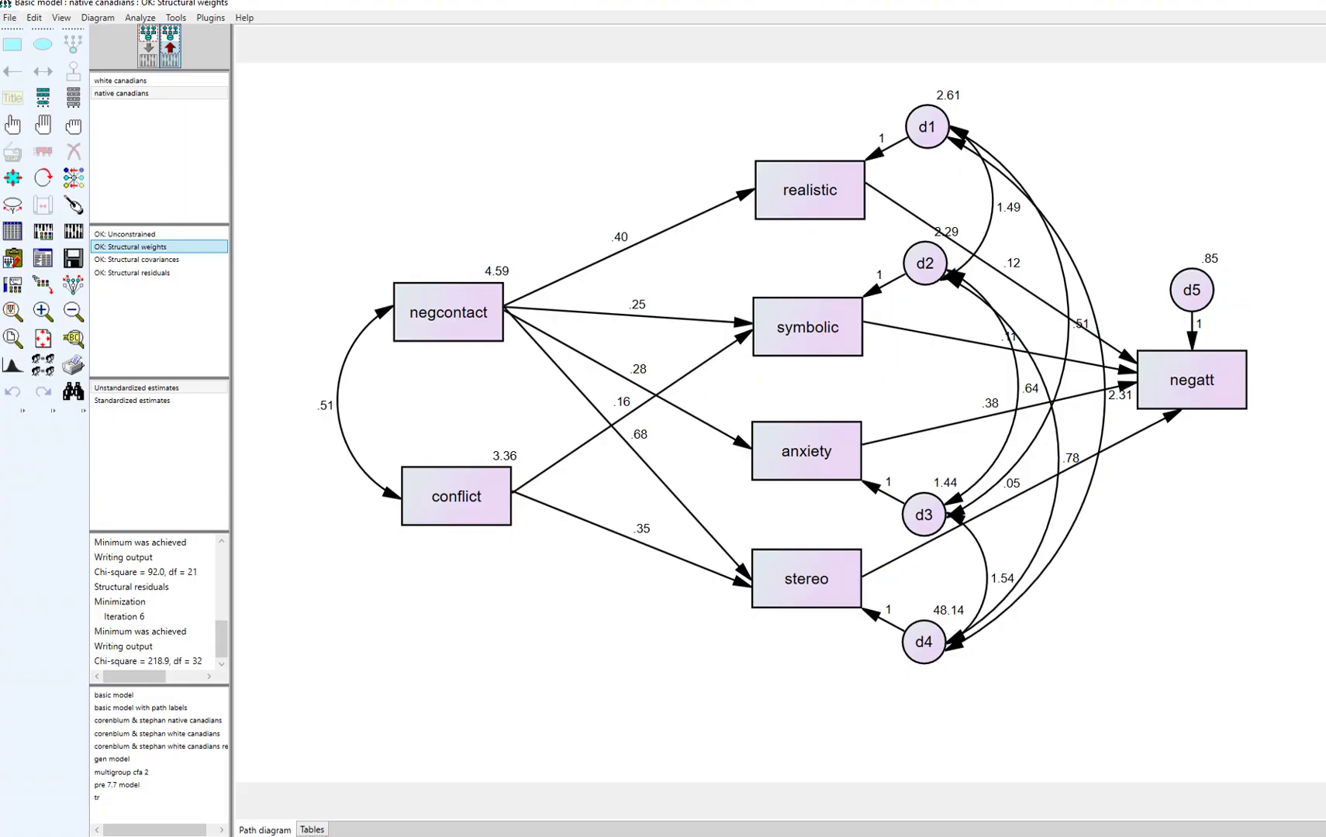
- Show the diagram's parameter labels for both groups (b1_1 vs b1_2), then reopen the Estimates output
click(148, 47)
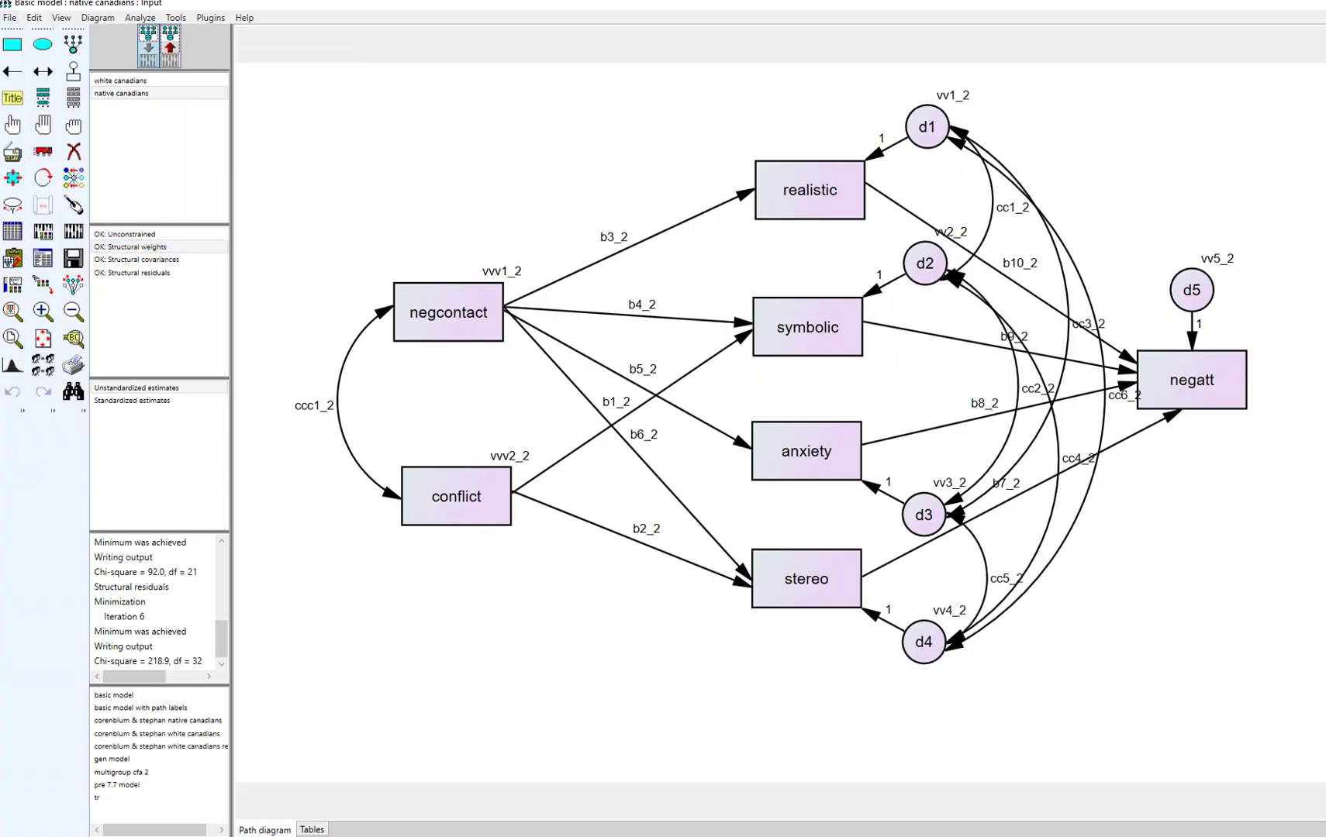
click(124, 81)
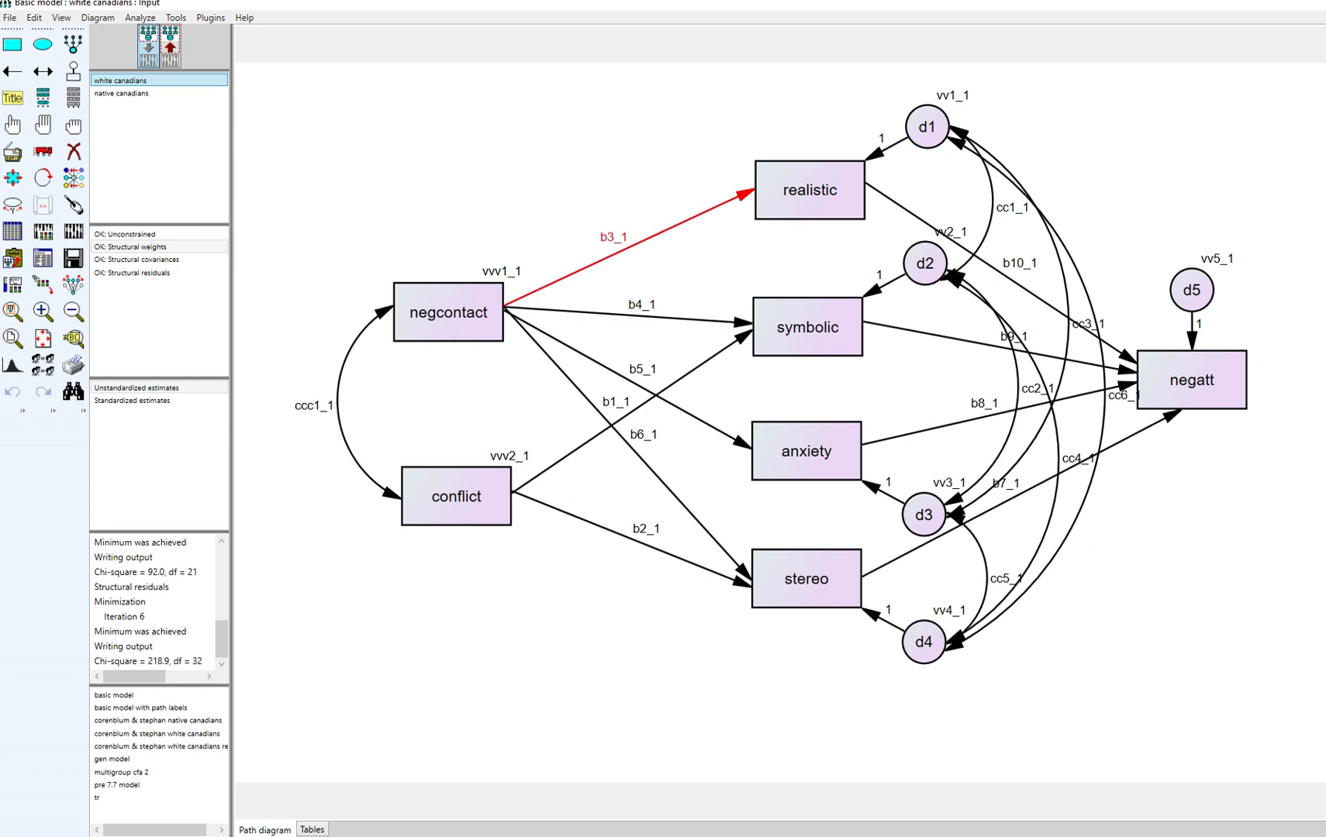
click(128, 93)
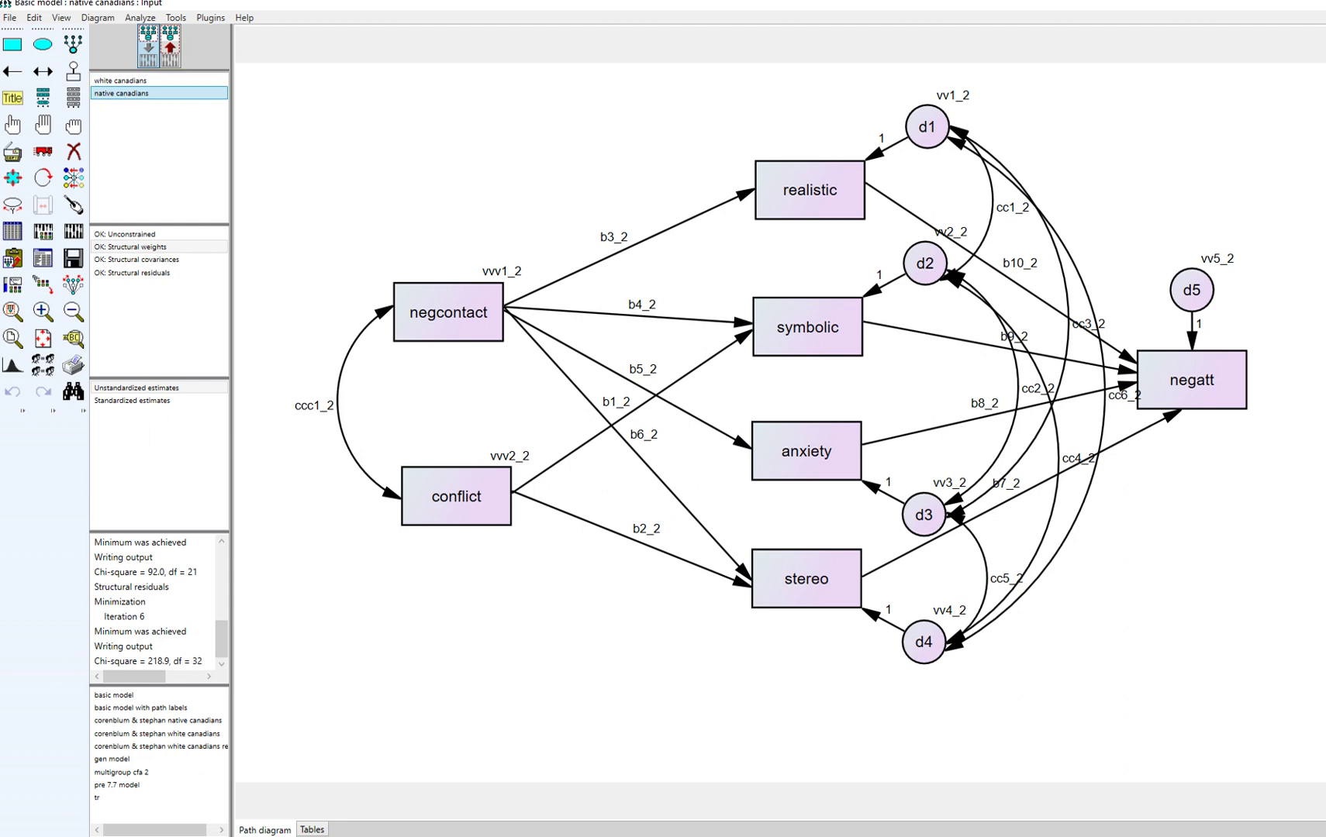
click(120, 81)
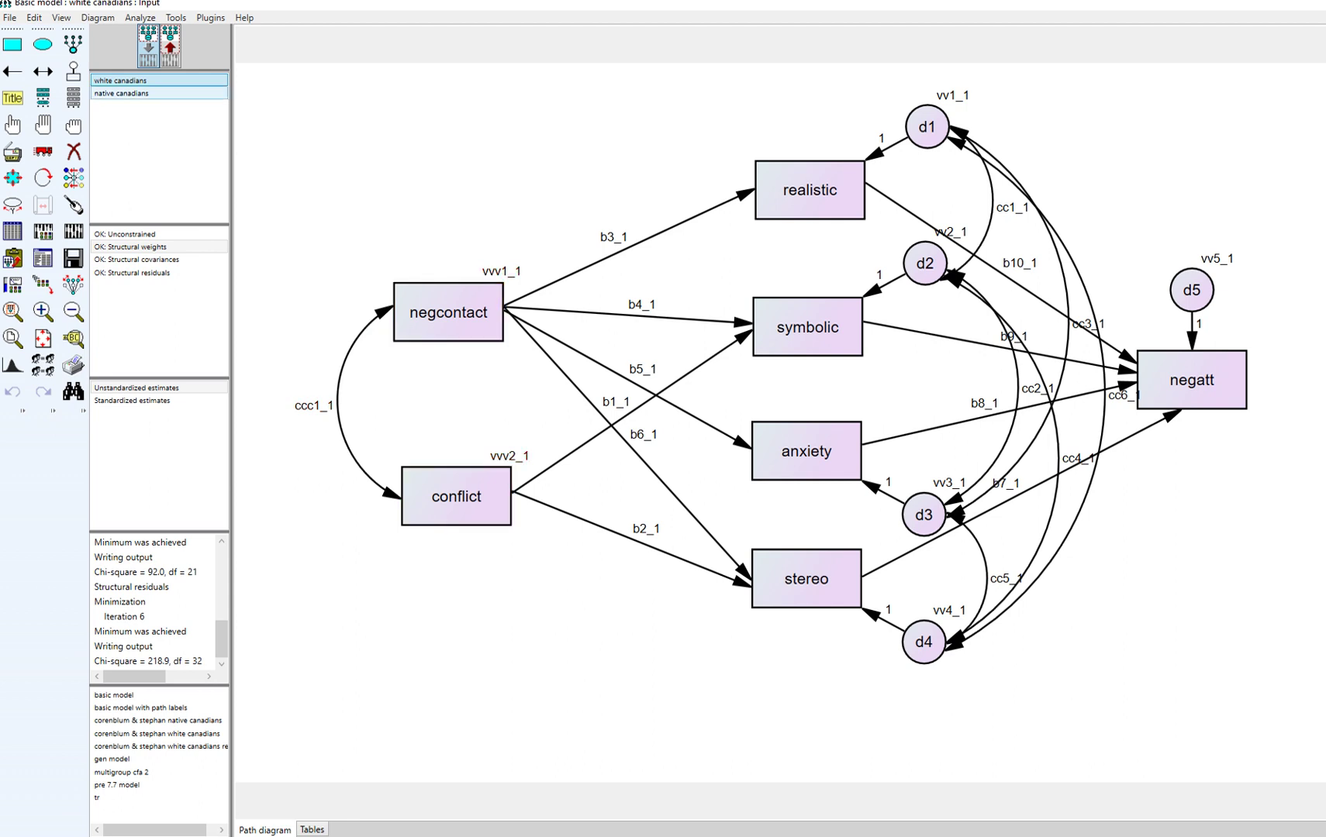
click(122, 93)
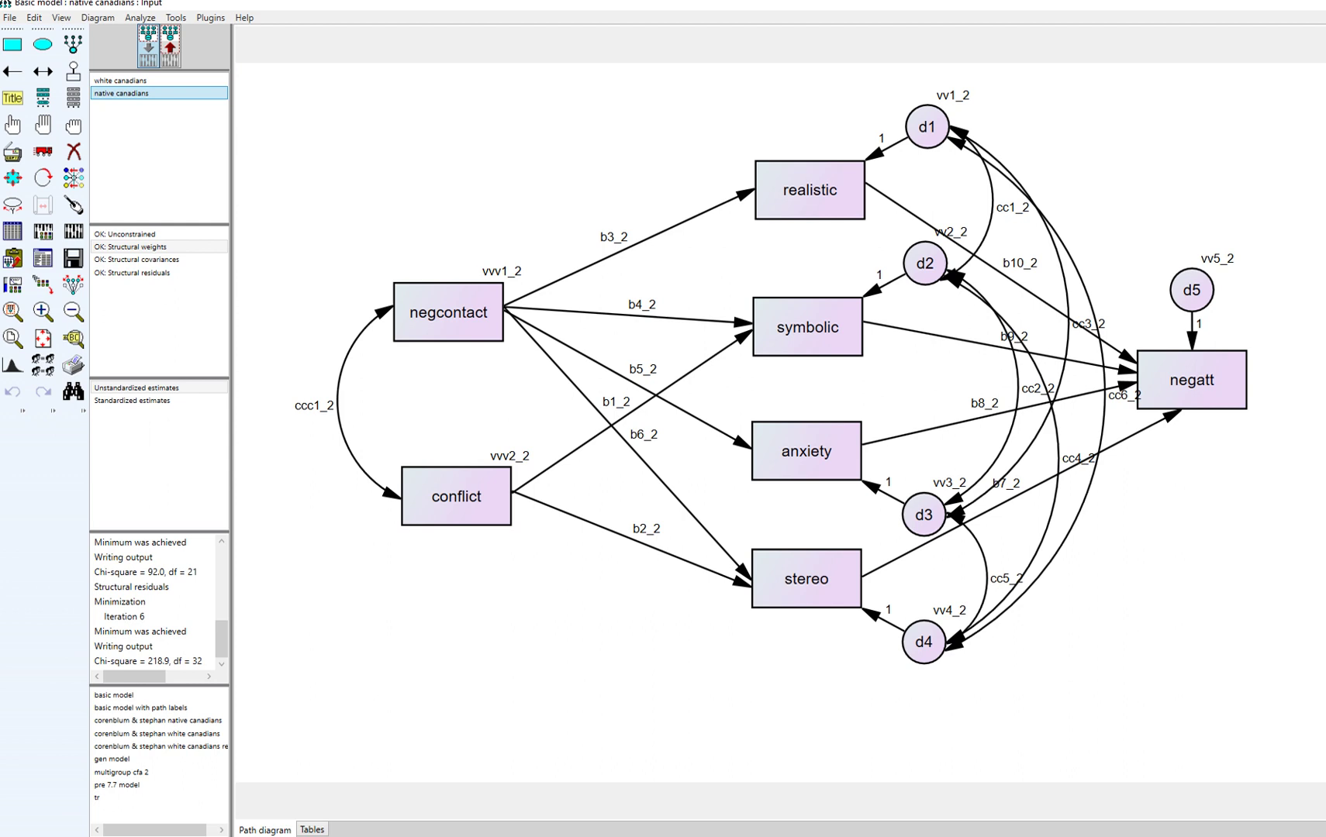
click(43, 260)
click(38, 106)
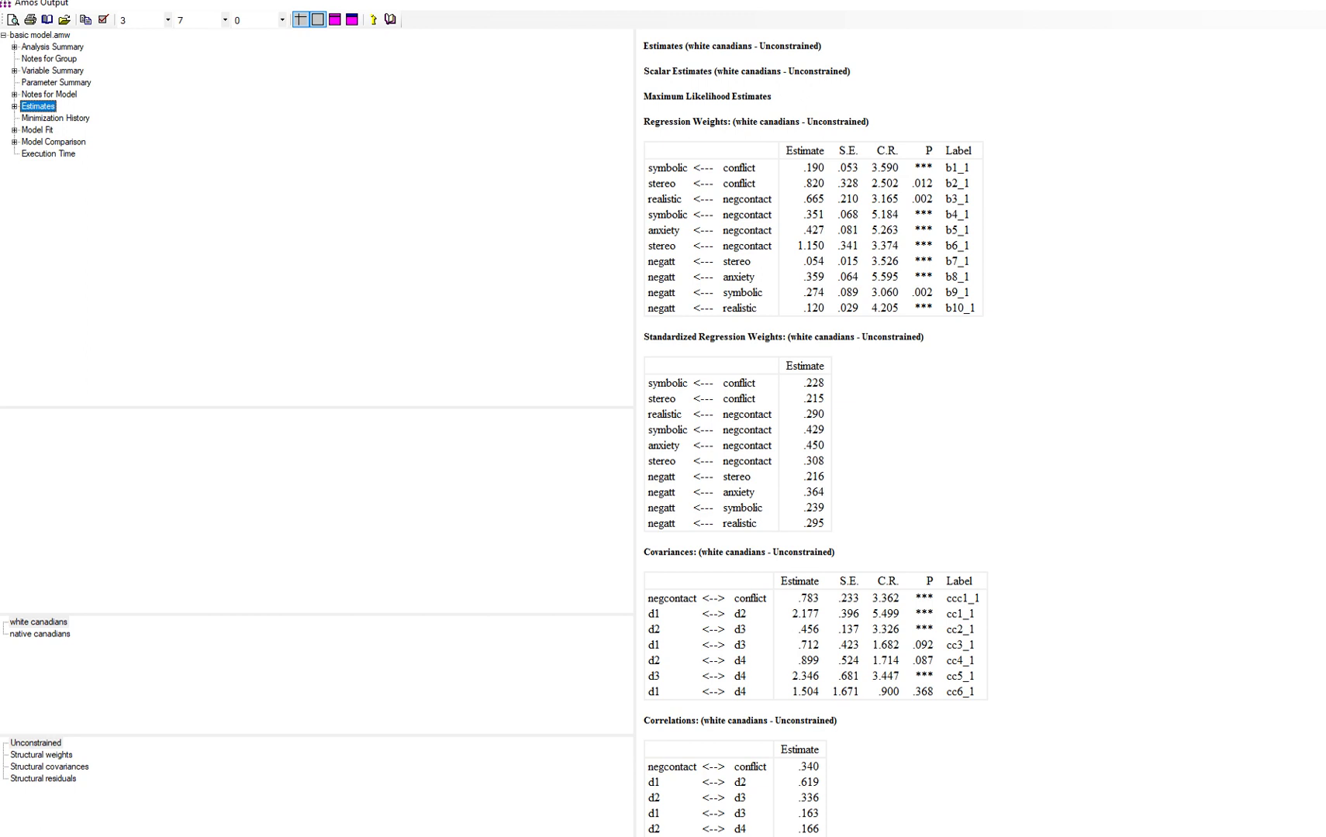
- Compare both groups' estimates, then view Nested Model Comparisons (Structural weights: DF 10, CMIN 28.501, P .001)
click(38, 622)
click(40, 634)
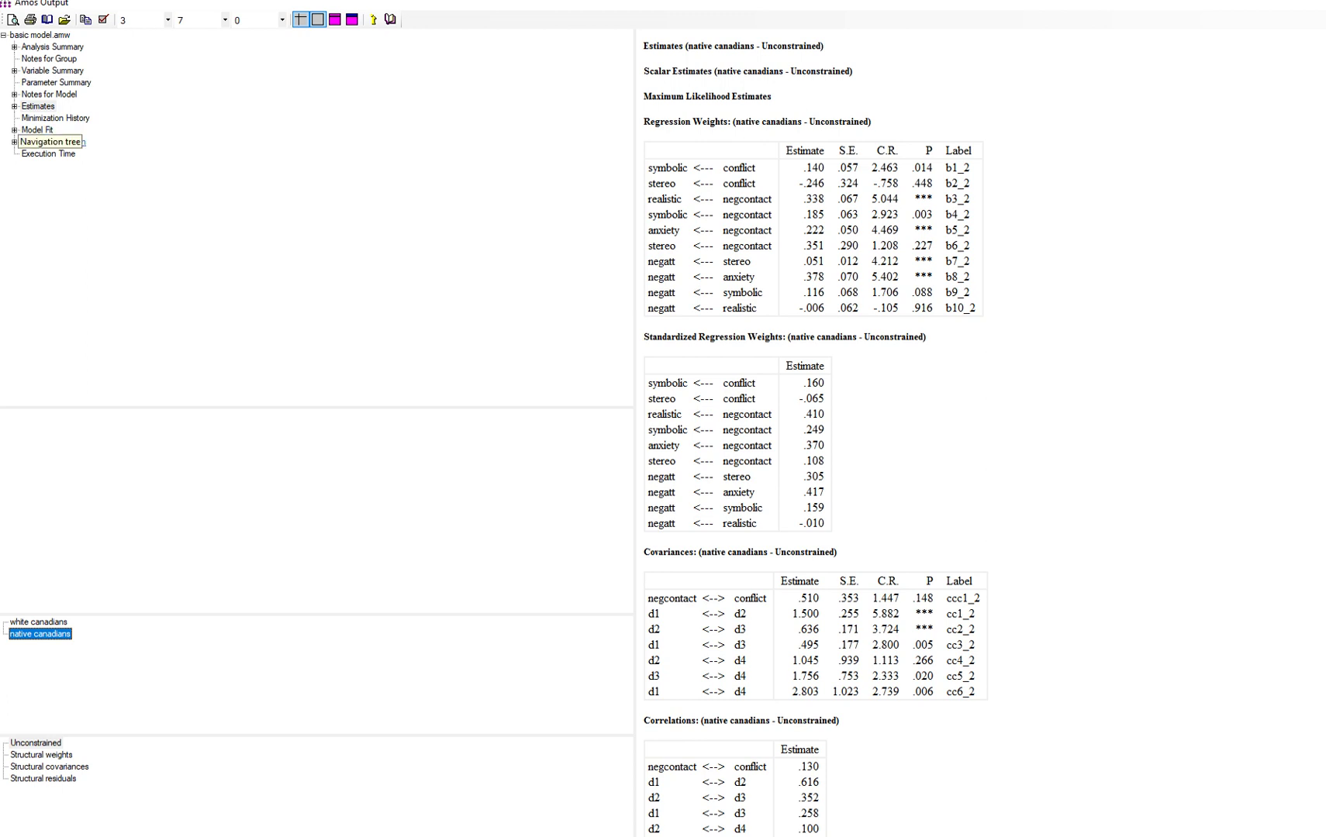
click(52, 142)
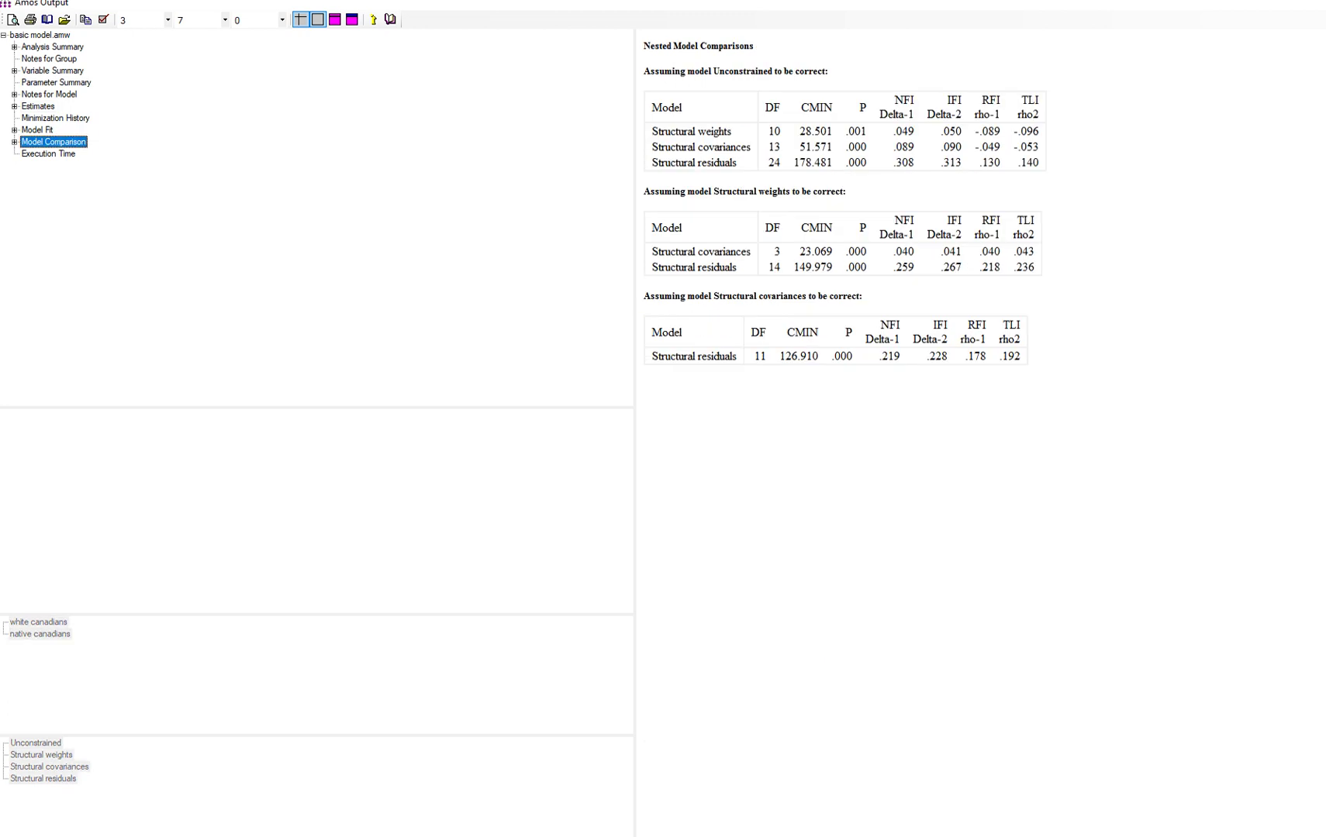
key(alt+Tab)
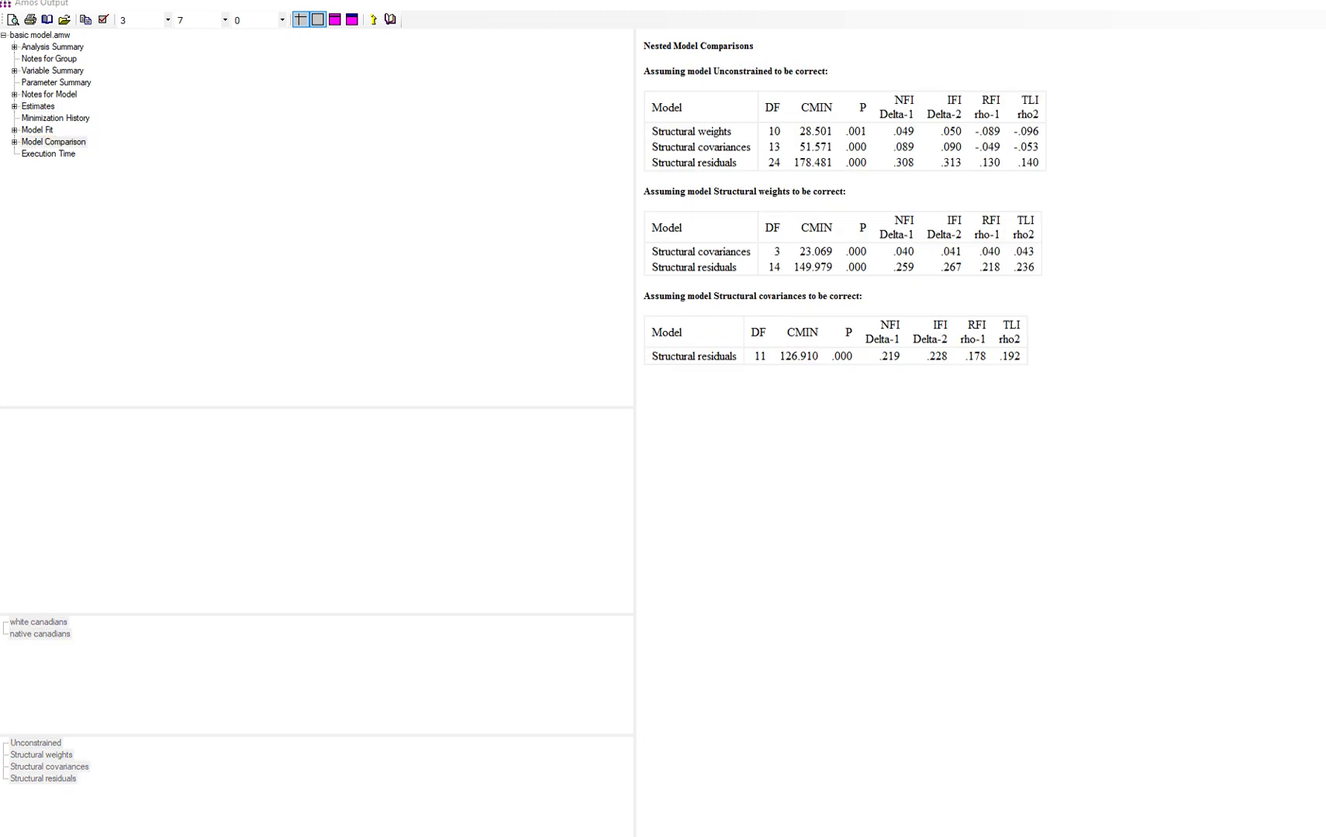
drag(671, 136, 742, 145)
drag(794, 138, 818, 136)
key(Escape)
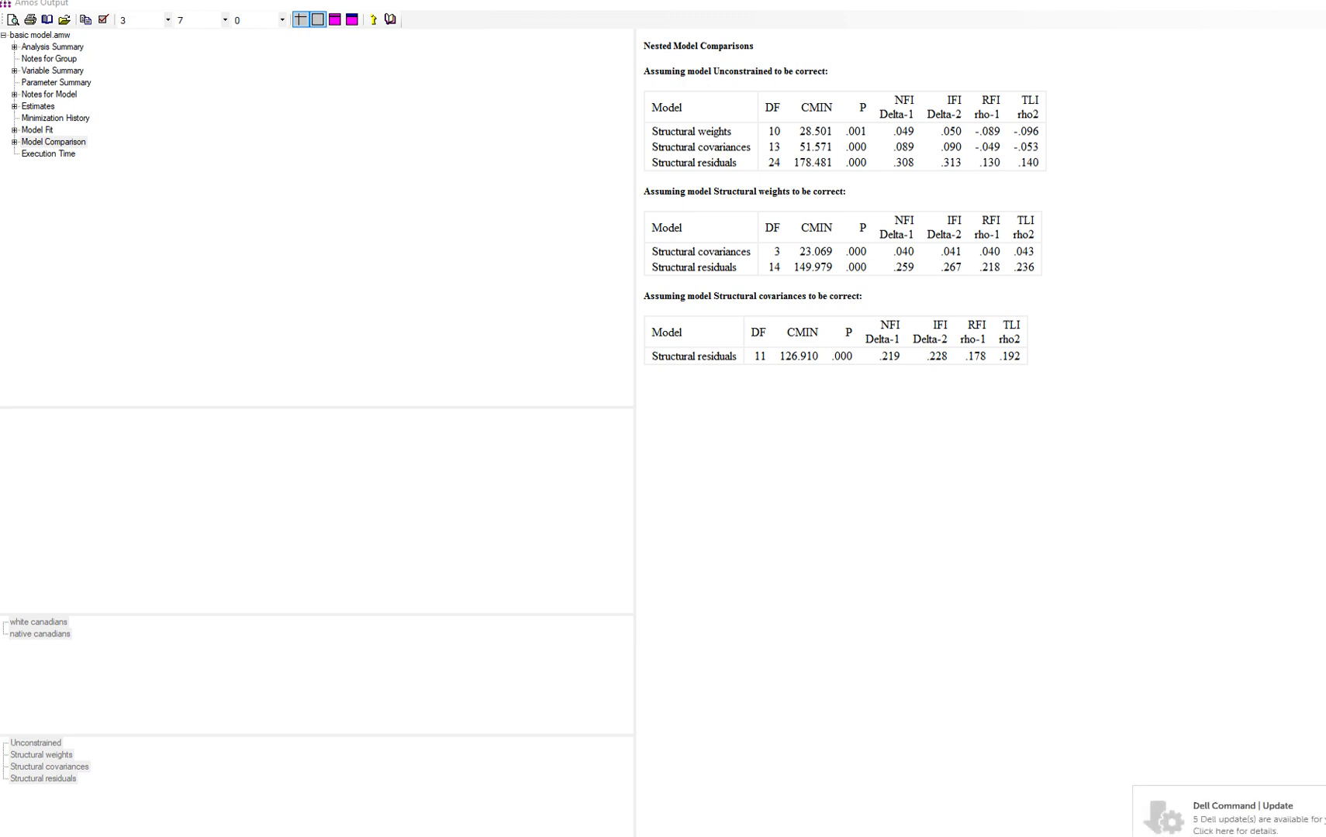
click(37, 130)
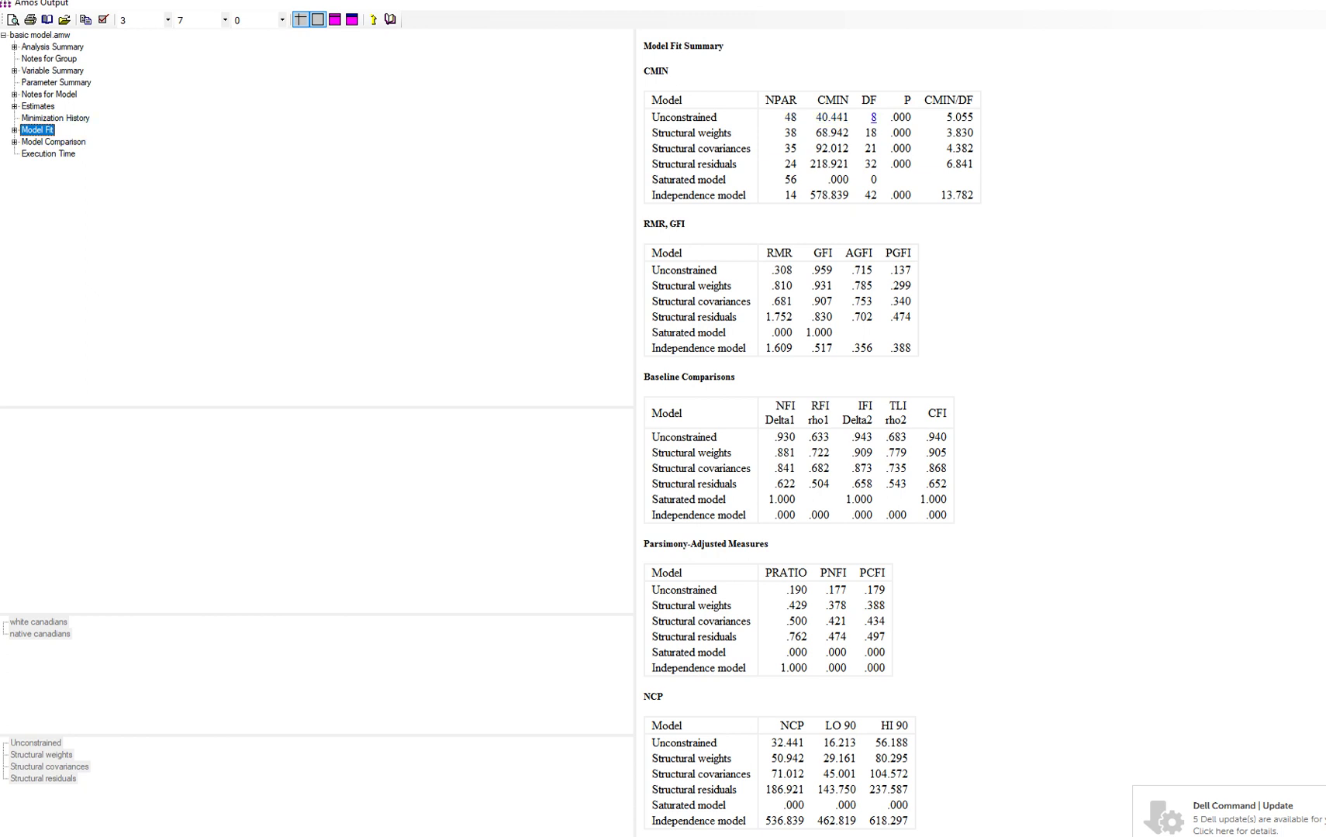
click(54, 141)
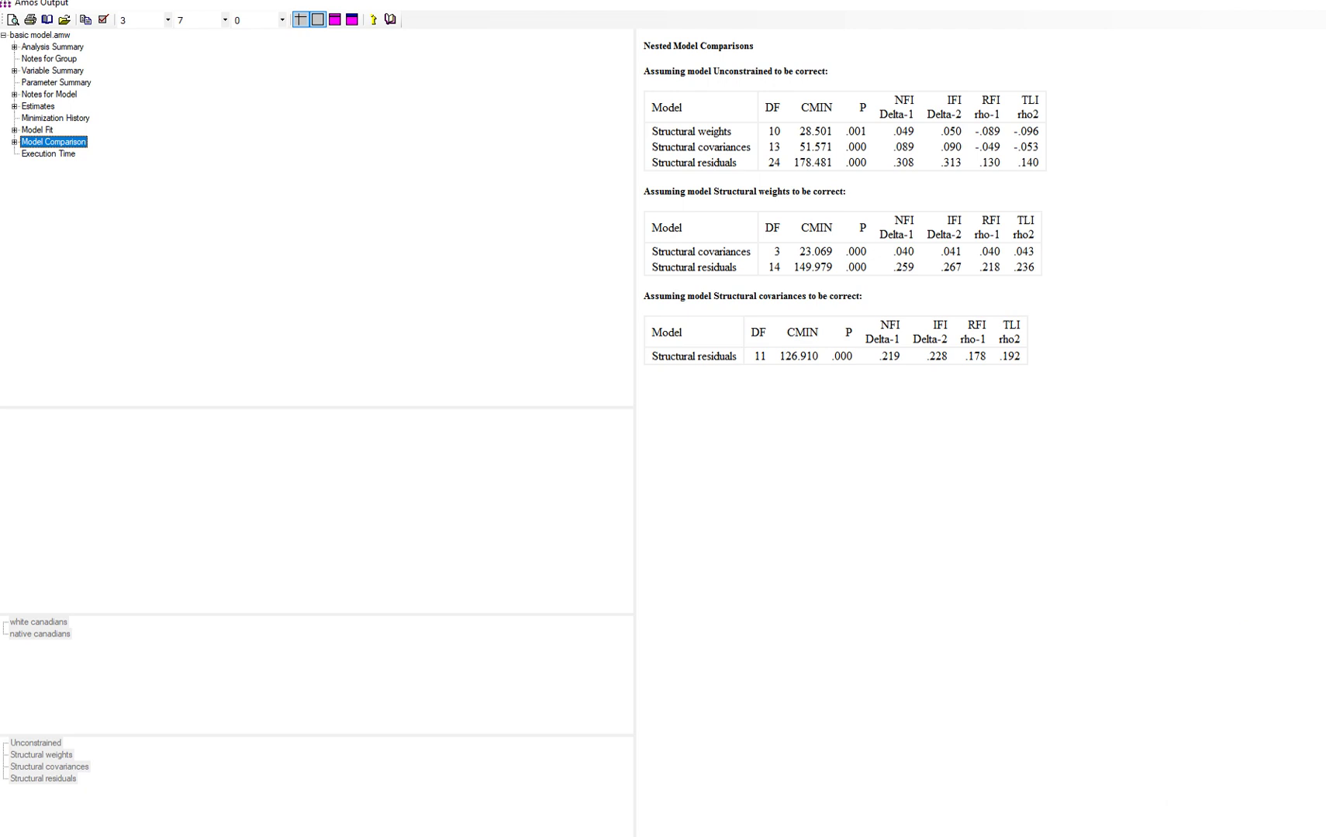
mouse_move(850, 116)
mouse_down()
mouse_move(845, 138)
mouse_move(875, 132)
mouse_move(850, 120)
mouse_up()
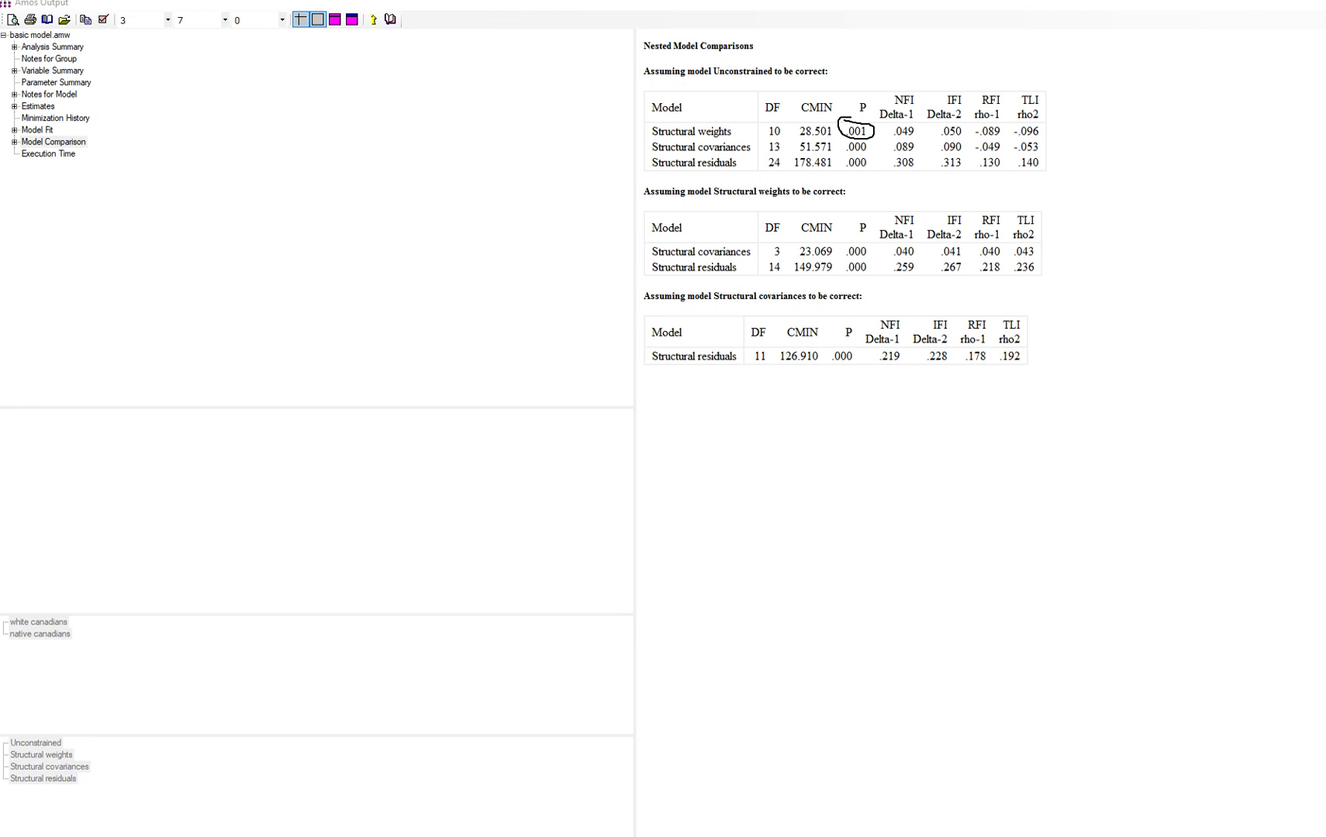
drag(659, 137, 727, 137)
drag(659, 153, 713, 153)
drag(836, 152, 855, 152)
drag(716, 75, 764, 77)
drag(644, 130, 640, 151)
drag(661, 257, 736, 254)
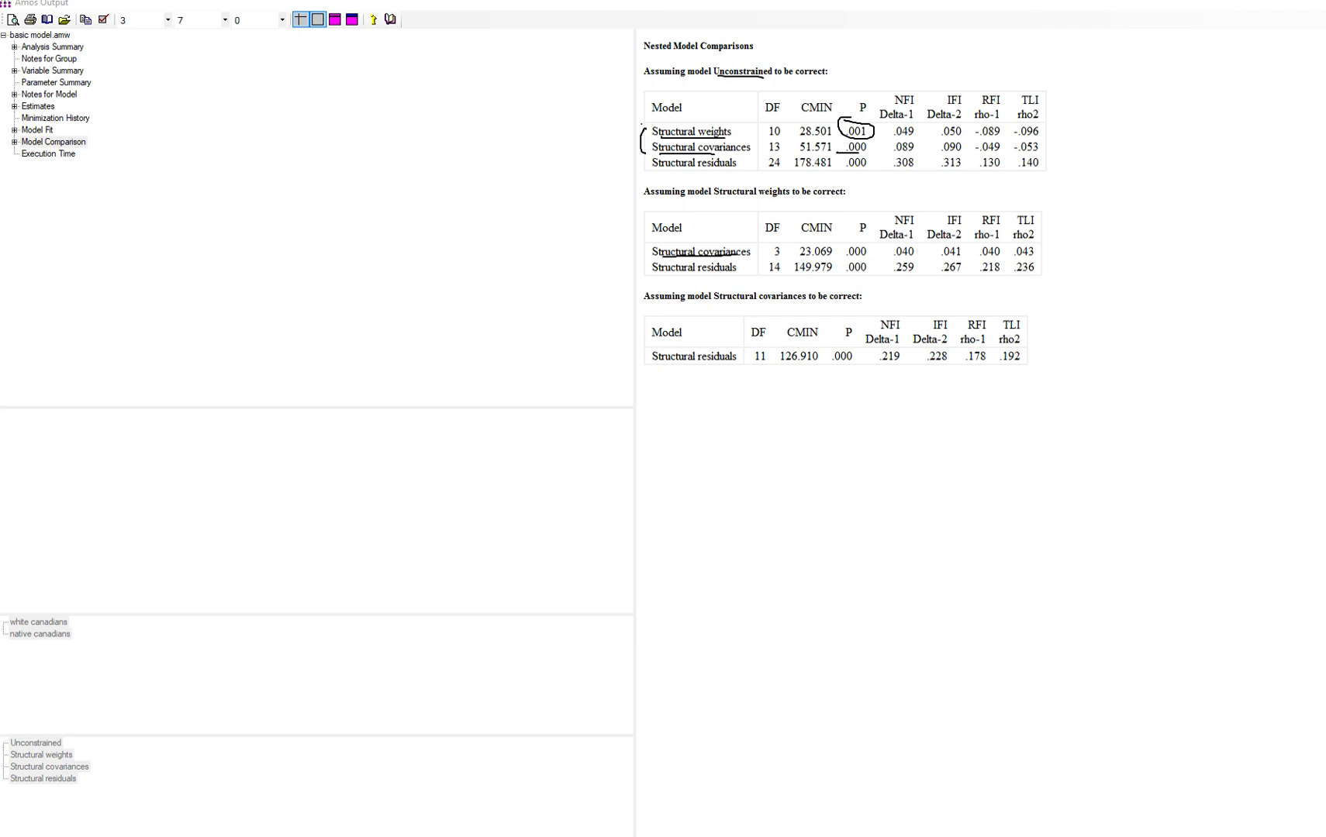
drag(845, 258, 871, 258)
drag(663, 198, 810, 198)
drag(648, 303, 789, 302)
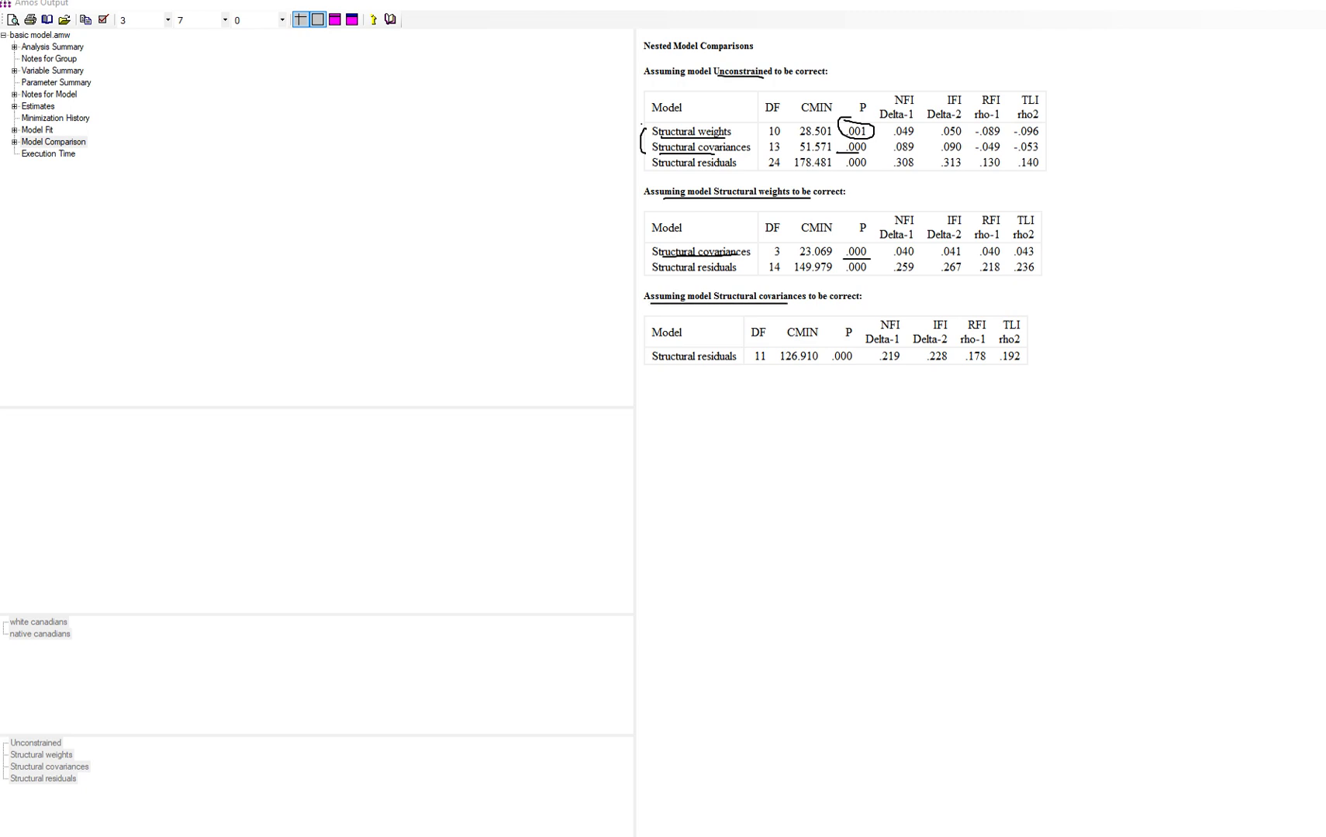
drag(671, 367, 710, 366)
drag(653, 169, 713, 169)
drag(834, 173, 858, 173)
mouse_move(681, 113)
mouse_down()
mouse_move(634, 123)
mouse_move(651, 146)
mouse_move(746, 149)
mouse_move(671, 112)
mouse_up()
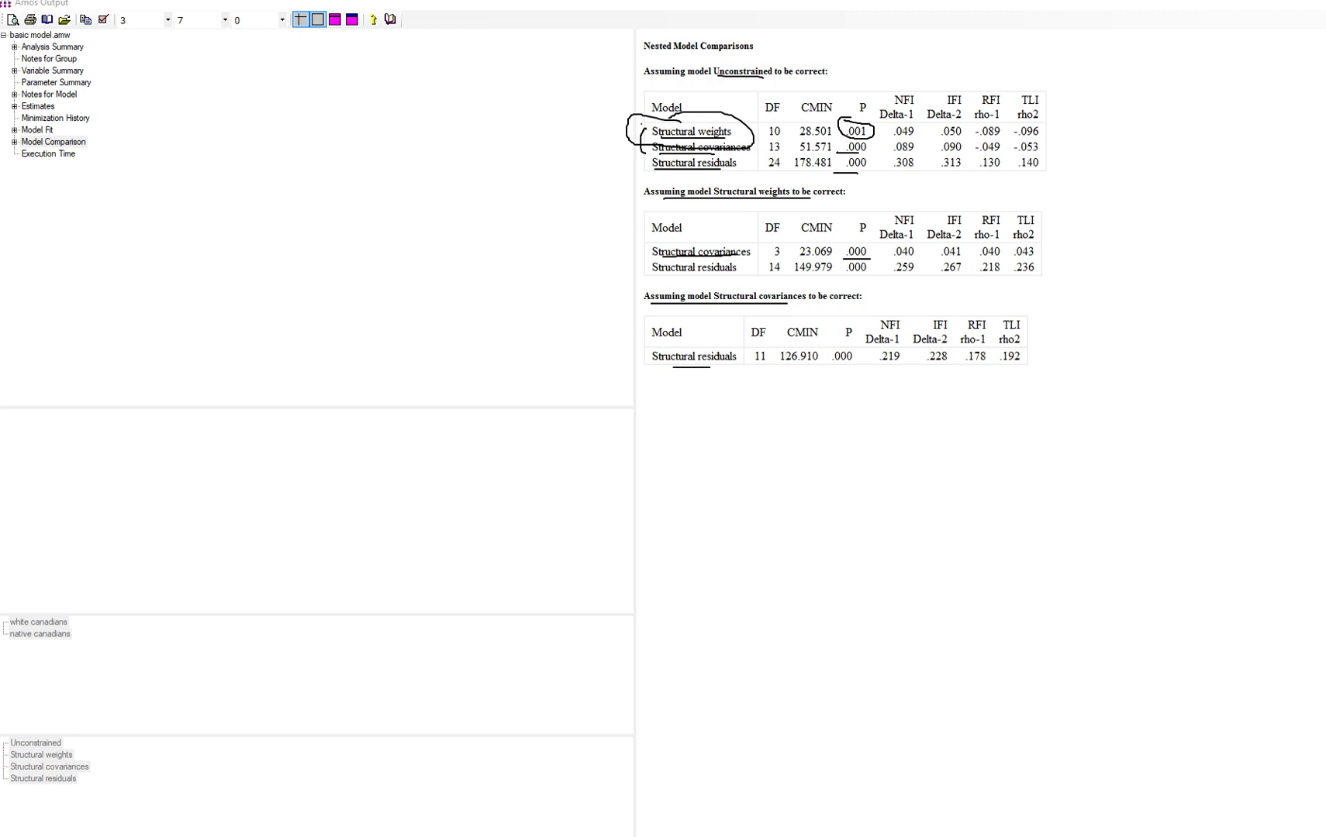
key(Escape)
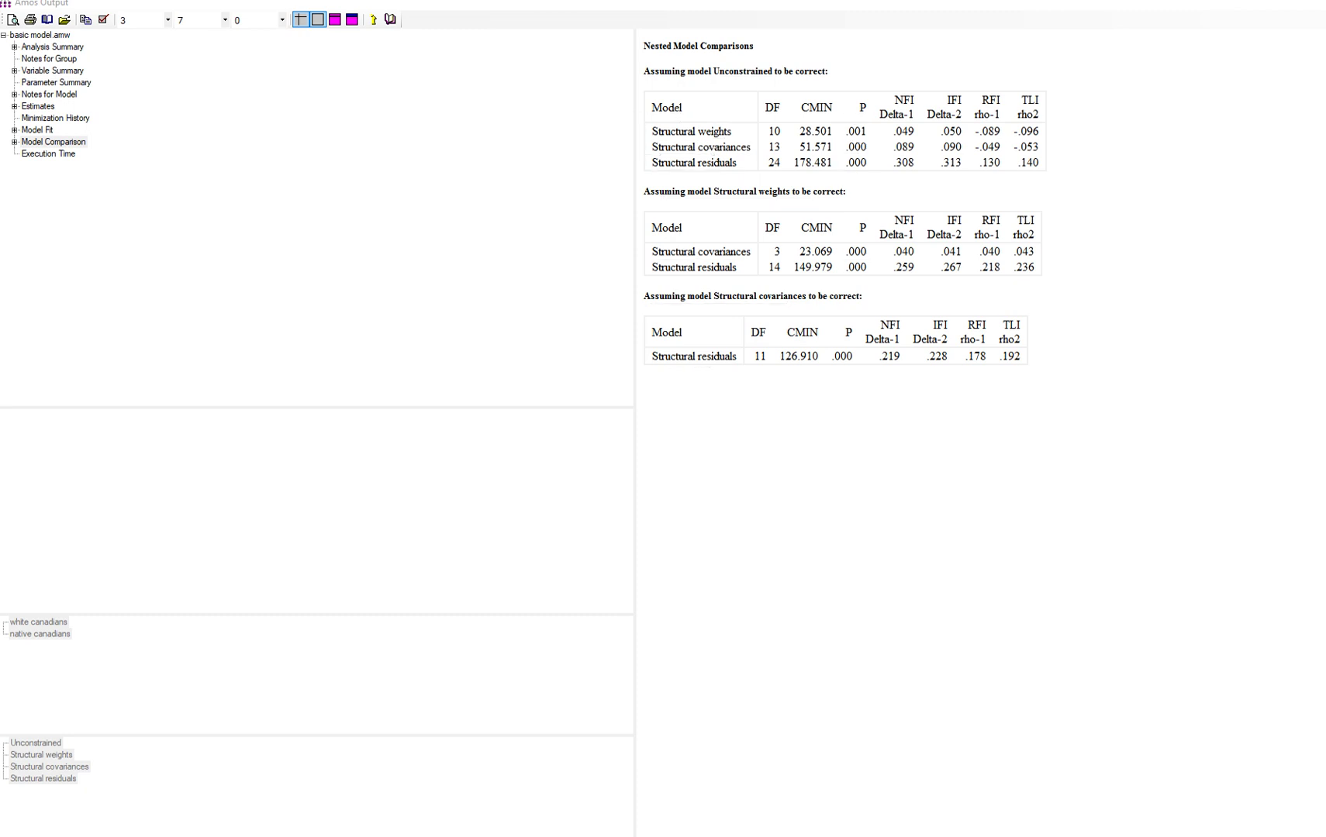
mouse_move(527, 836)
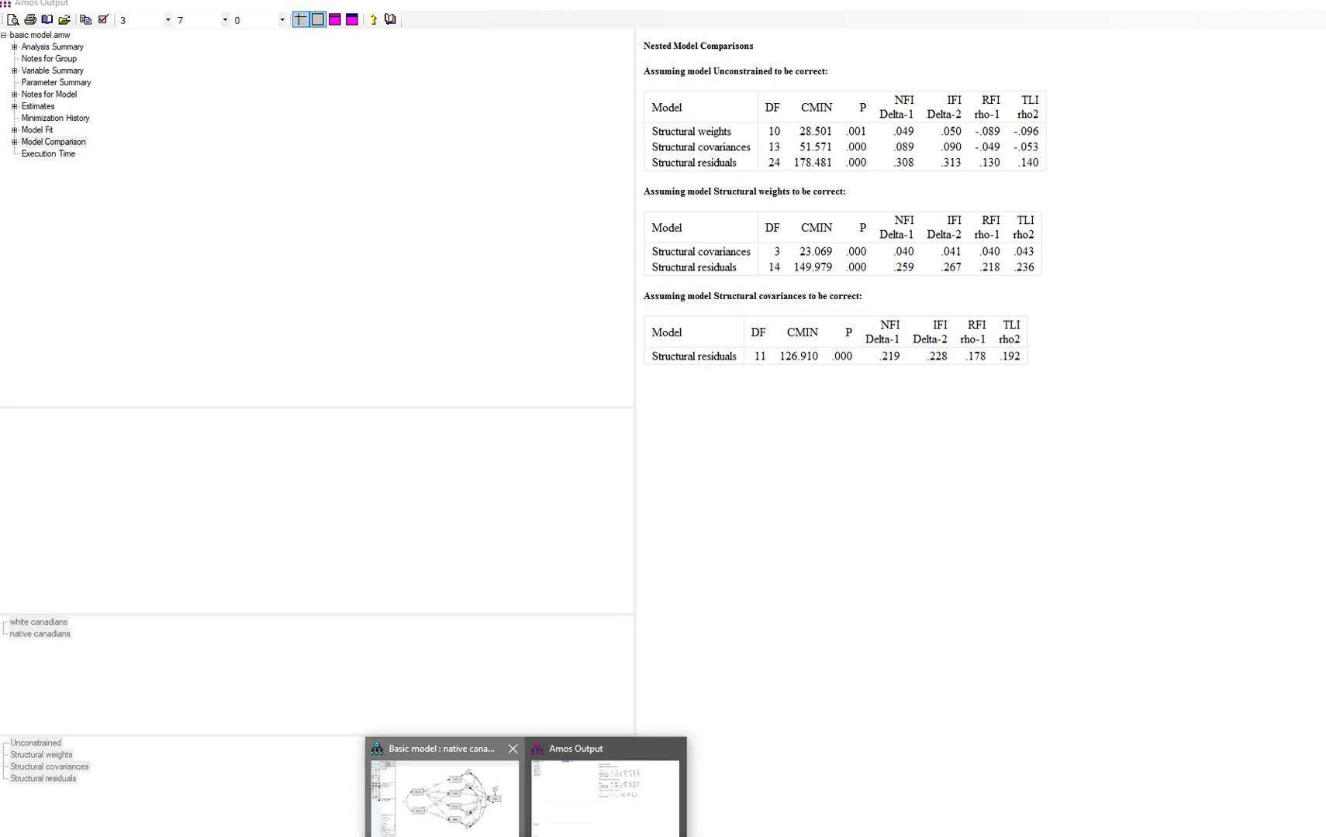
- Open Manage Models and review each existing model's parameter constraints
click(494, 798)
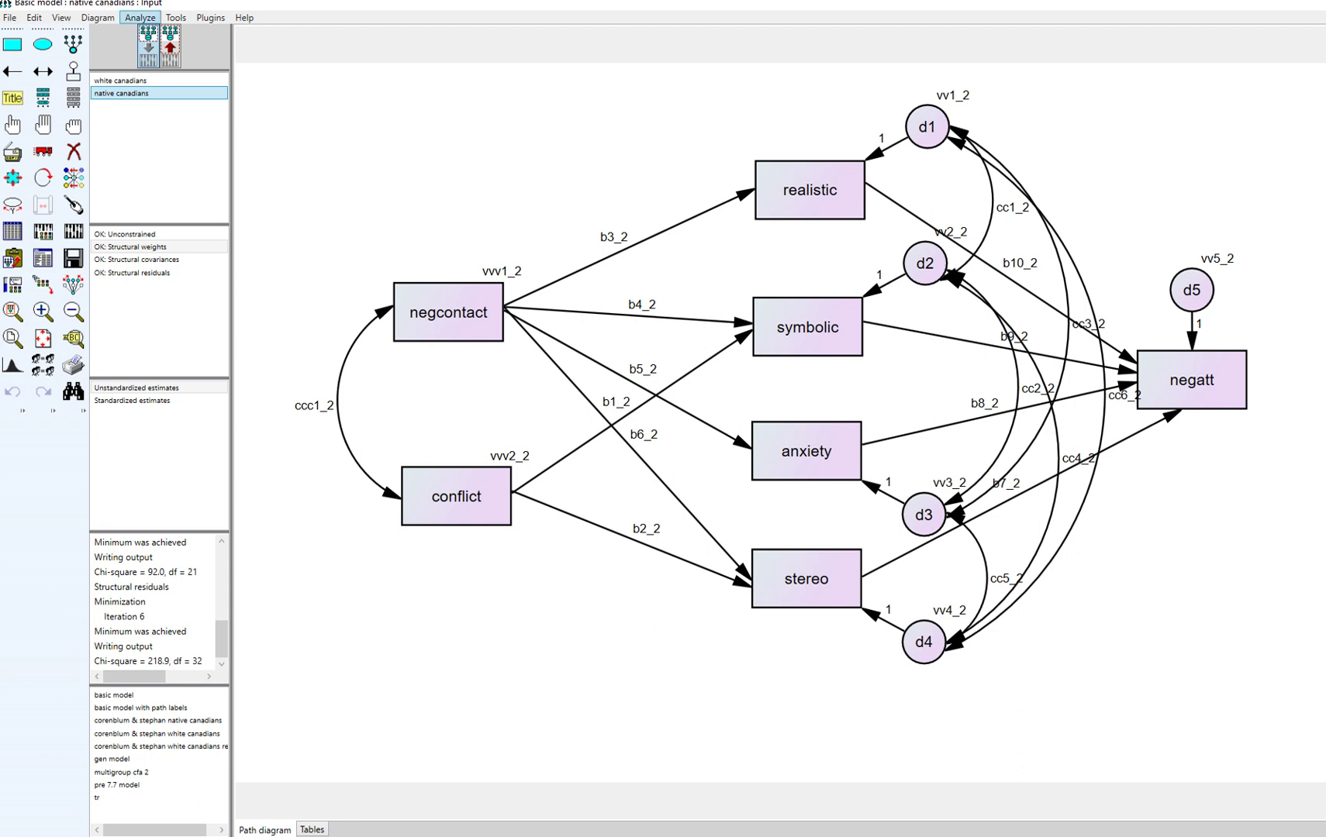
click(140, 17)
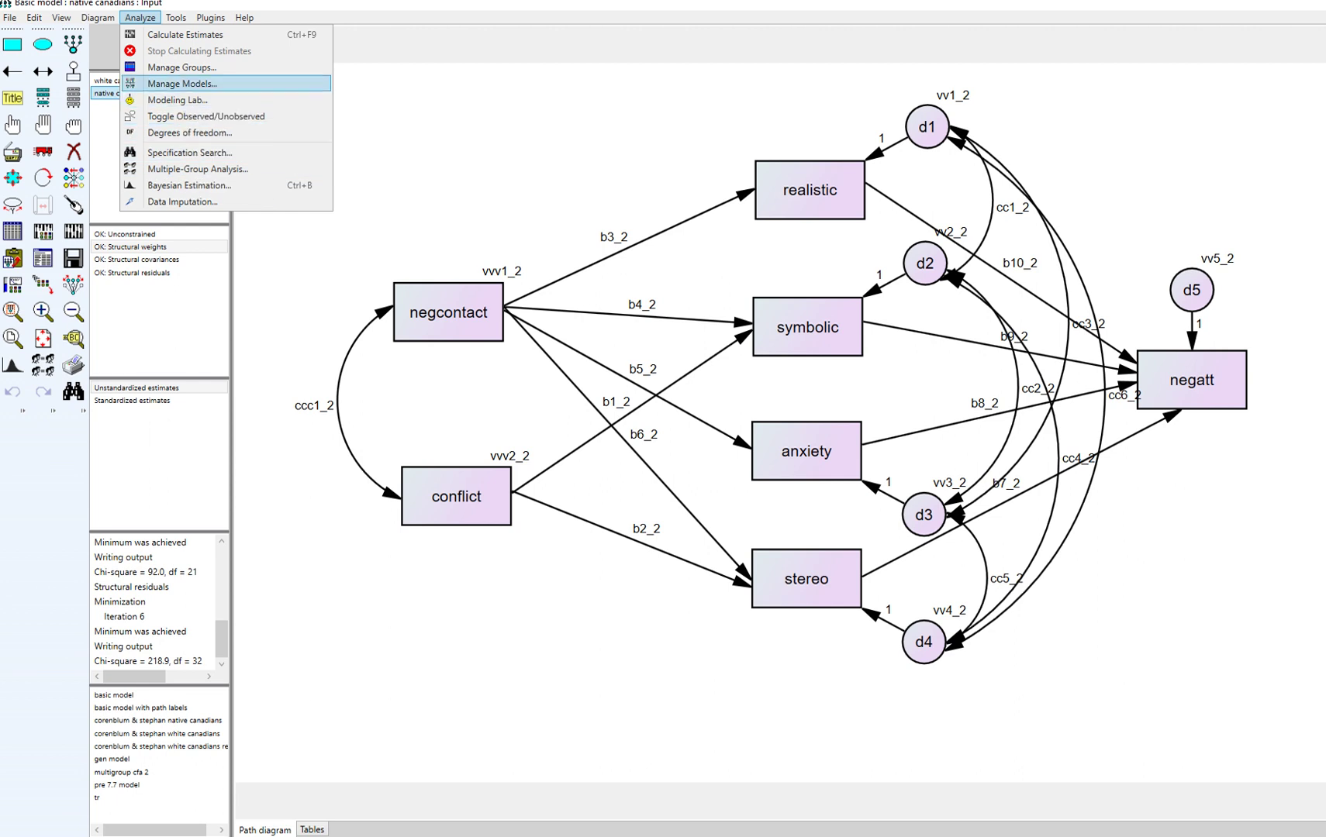
click(186, 83)
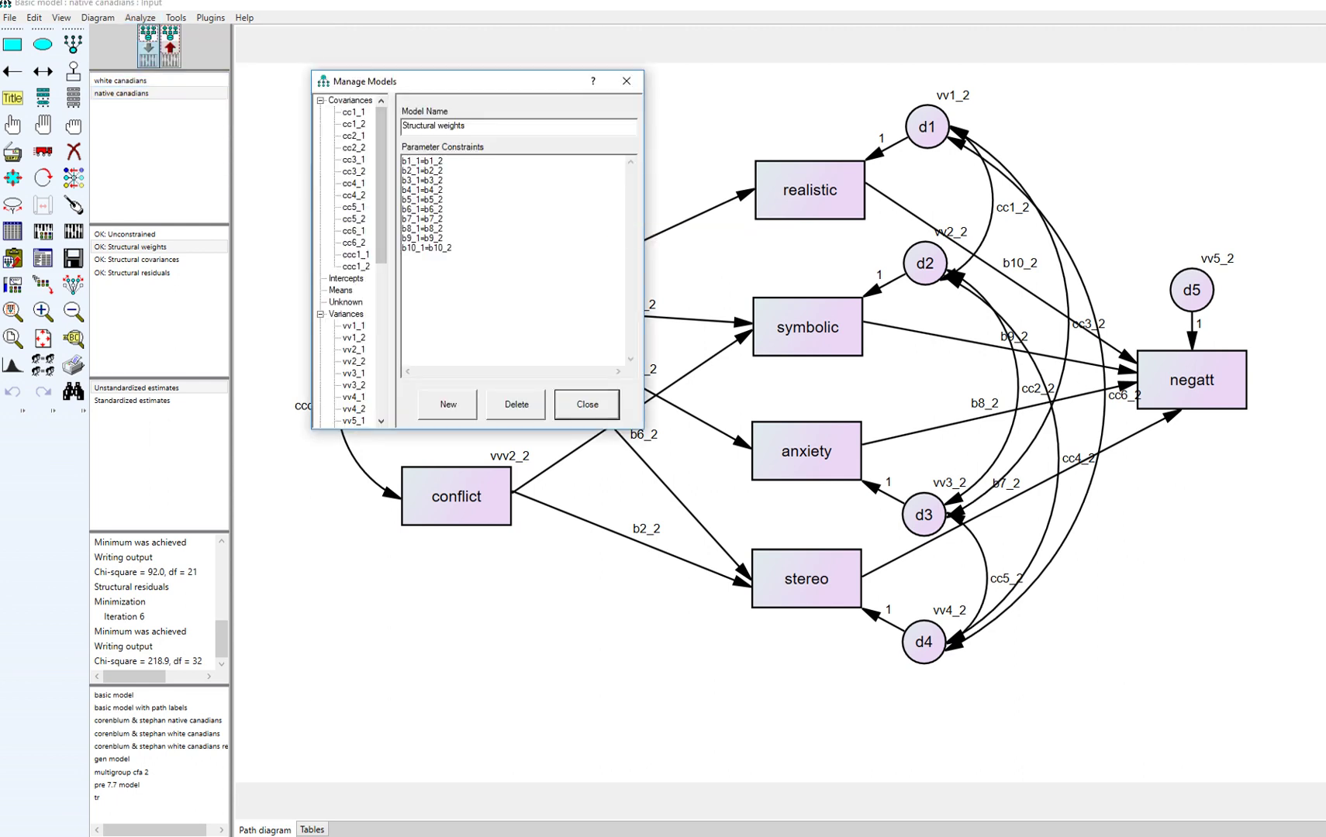
click(125, 234)
click(130, 248)
click(133, 260)
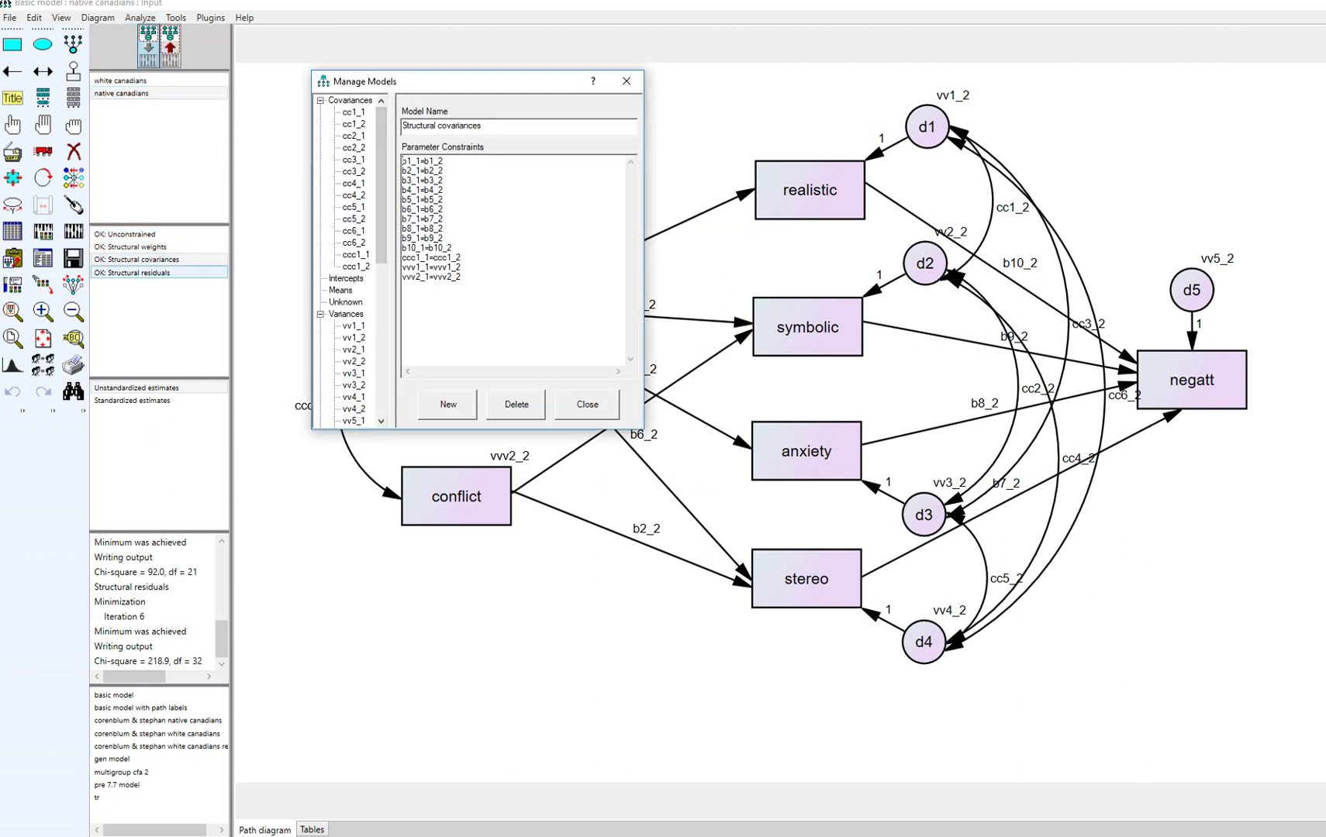
click(132, 273)
click(128, 234)
click(130, 246)
click(135, 259)
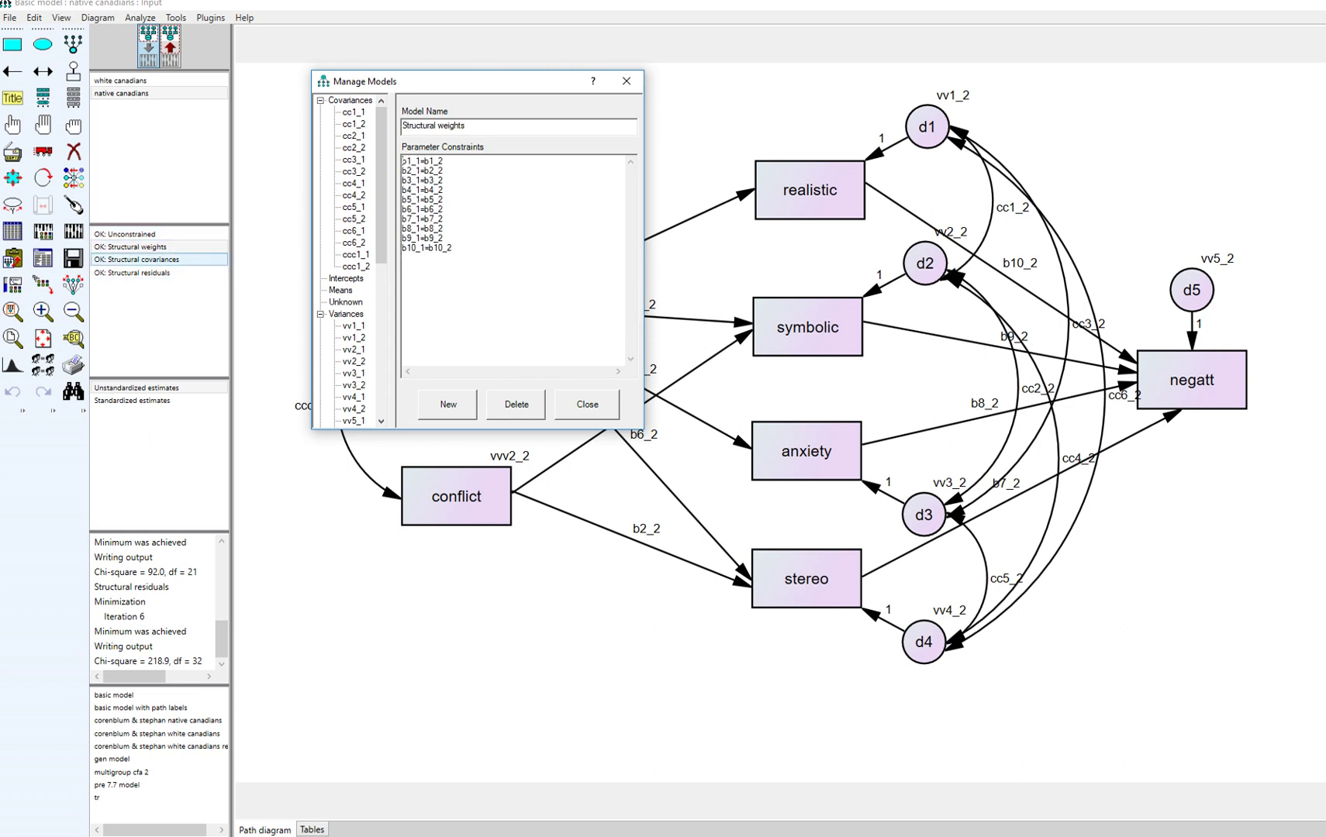
click(131, 273)
- Select the Structural weights model's ten b1–b10 equality constraints and add a new model
click(128, 235)
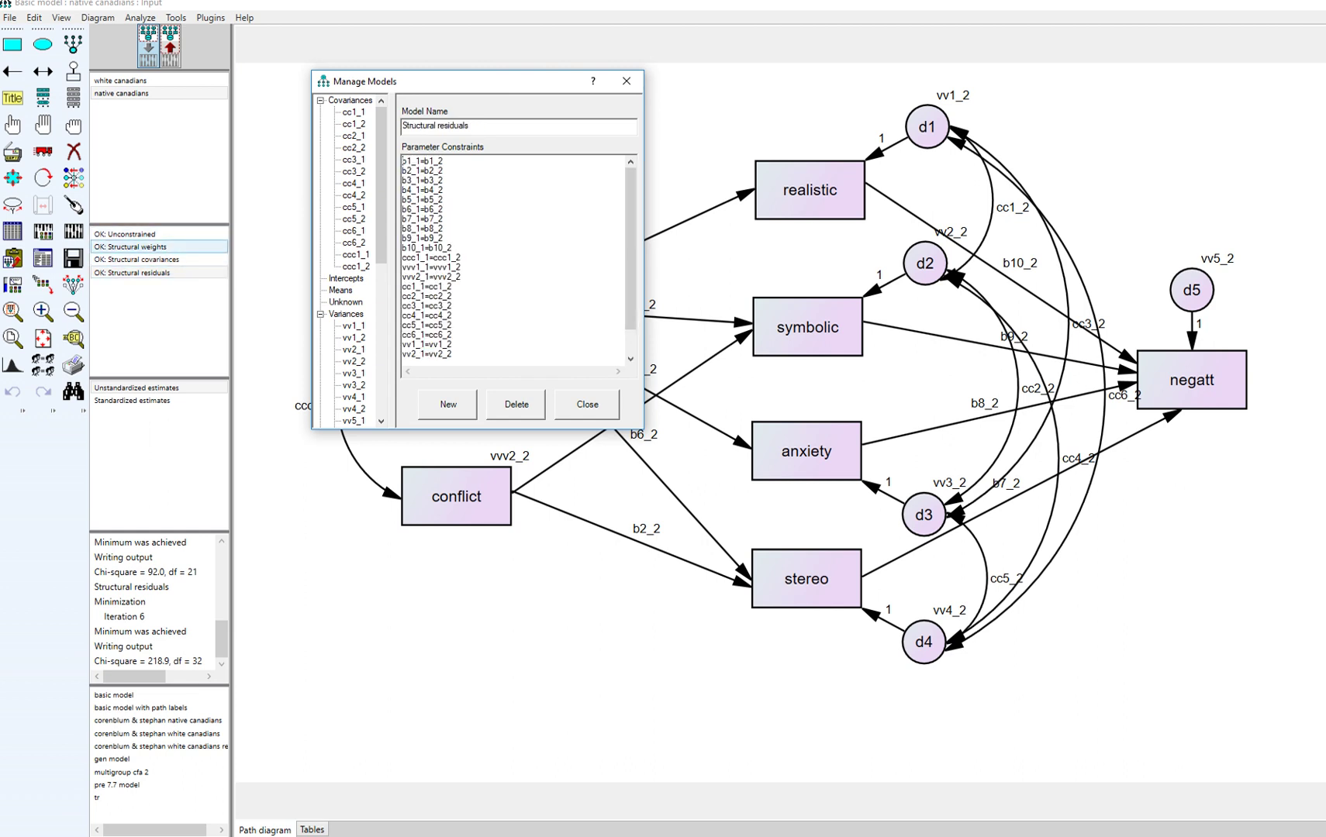
click(130, 247)
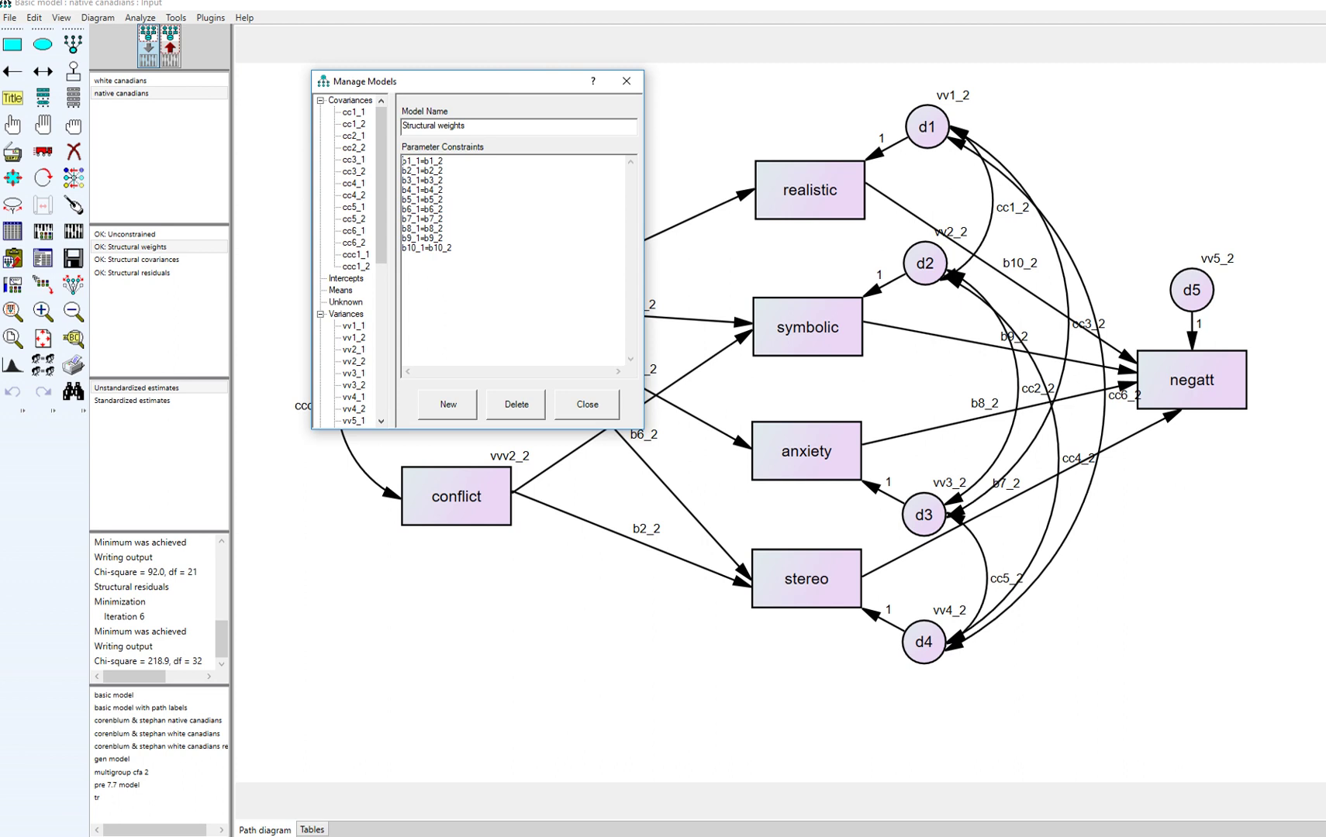
drag(452, 248, 402, 161)
key(ctrl+c)
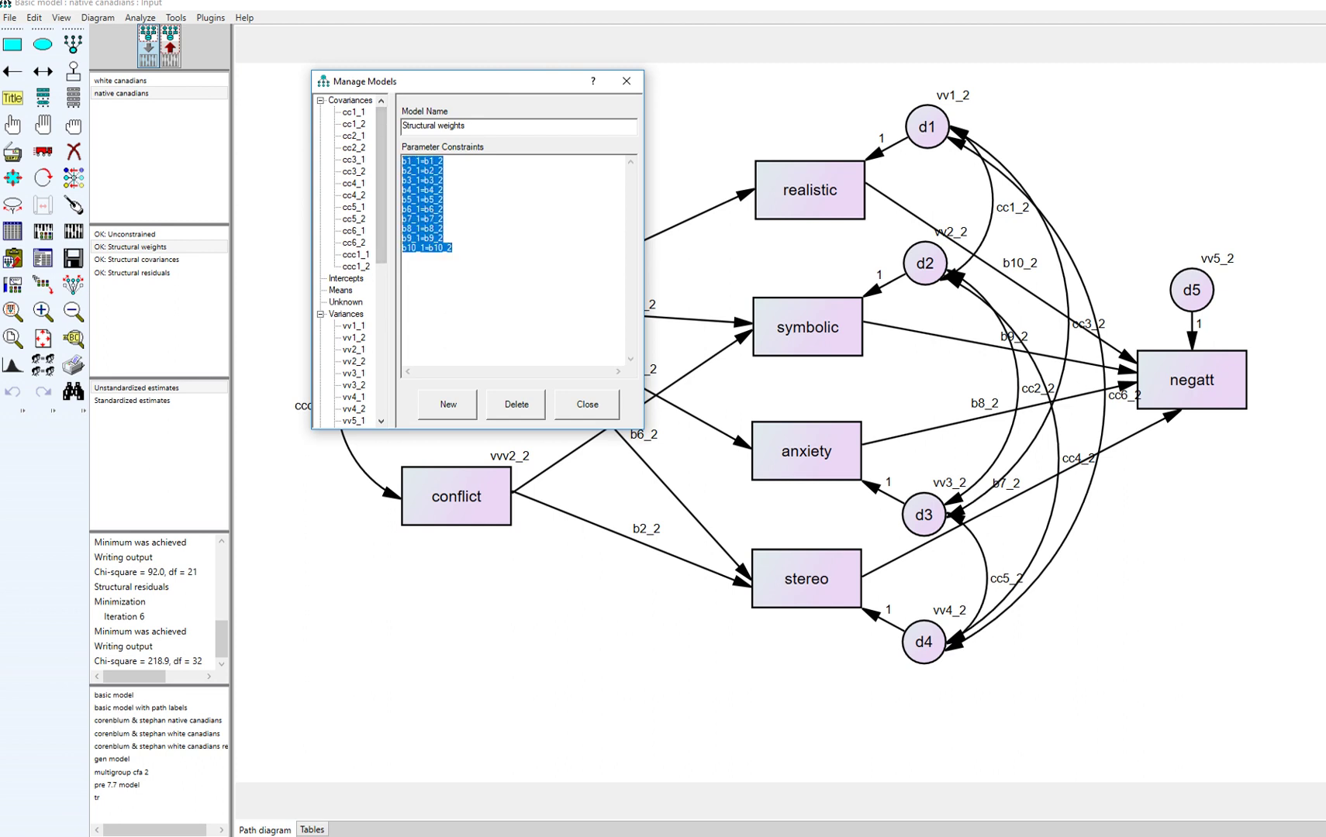
click(448, 404)
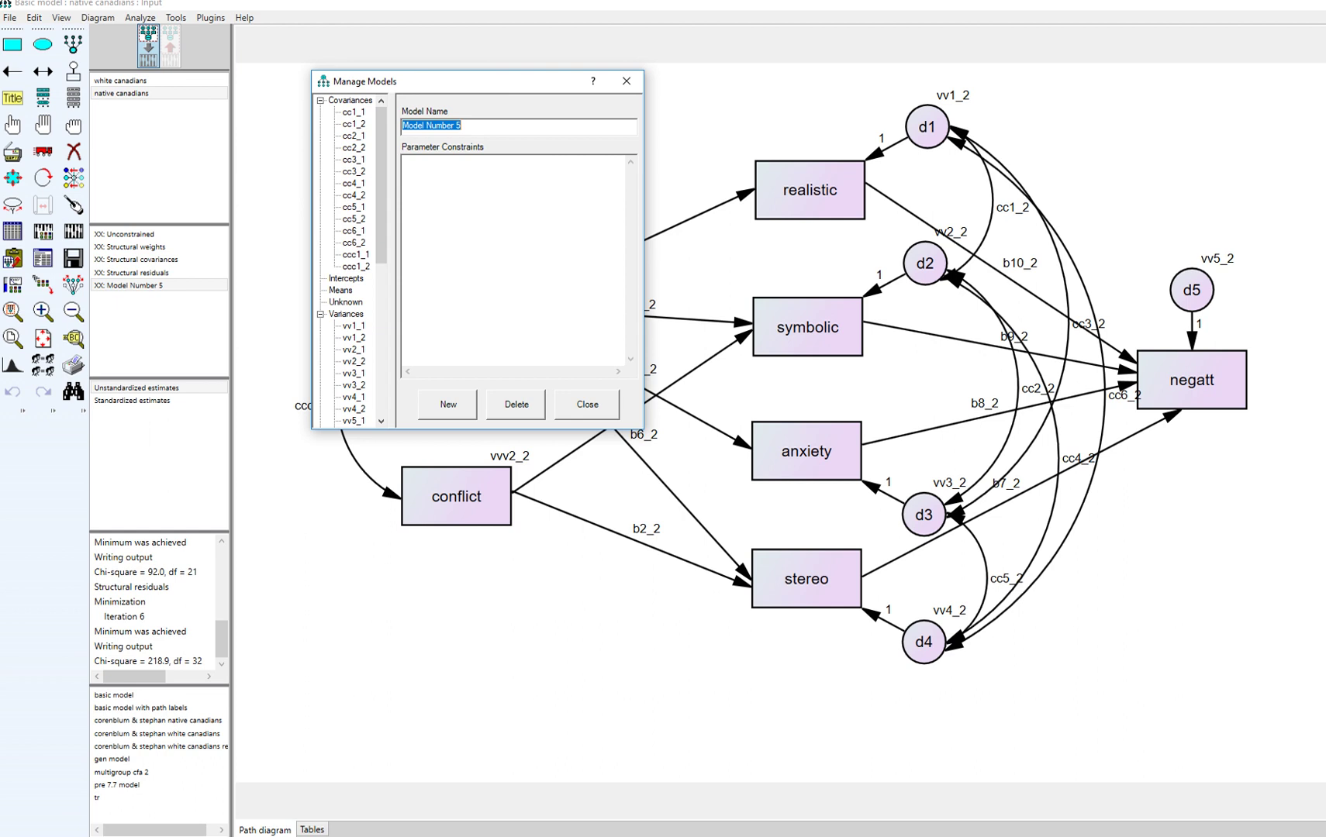
- Name the new model b1 and keep only the b1_1=b1_2 constraint from the pasted list
text(b1)
key(ctrl+v)
drag(453, 248, 402, 172)
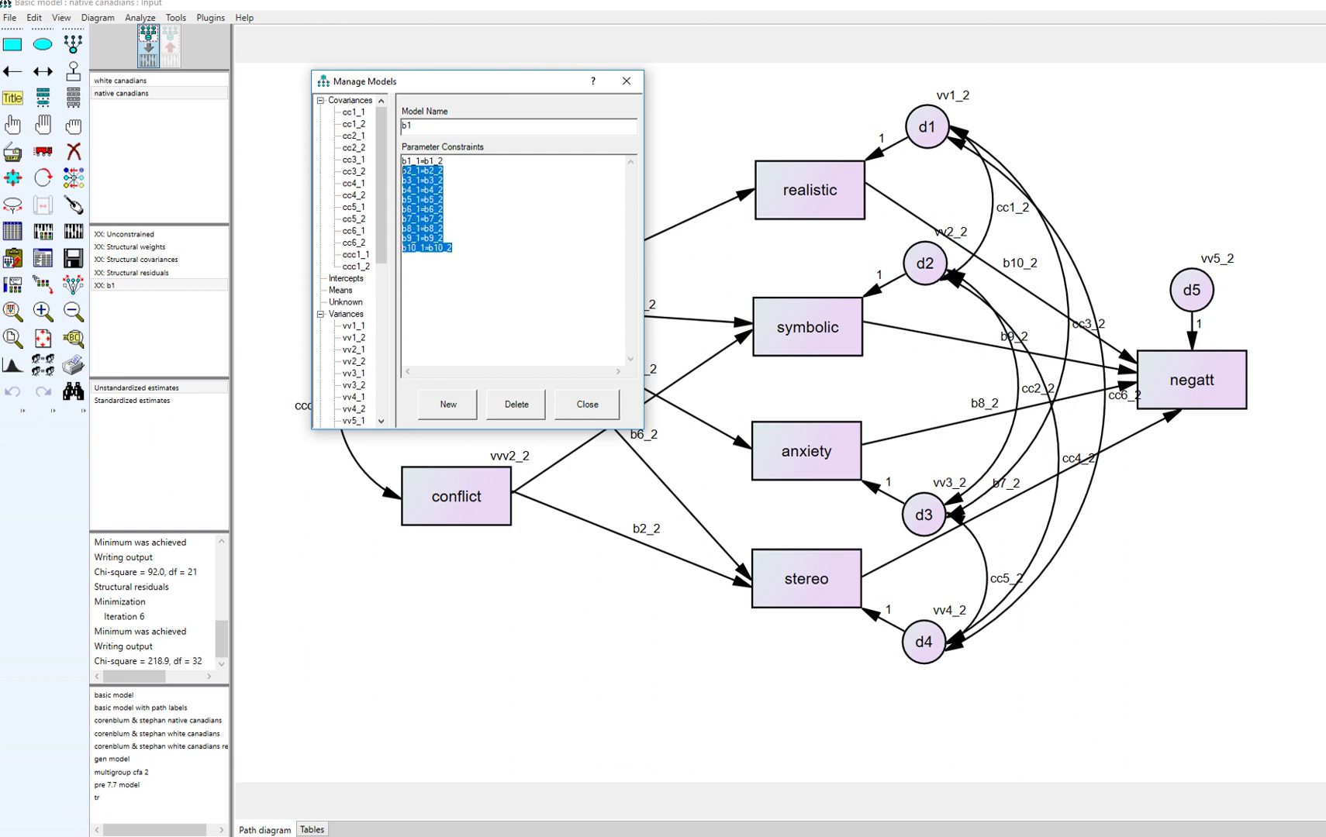
key(Delete)
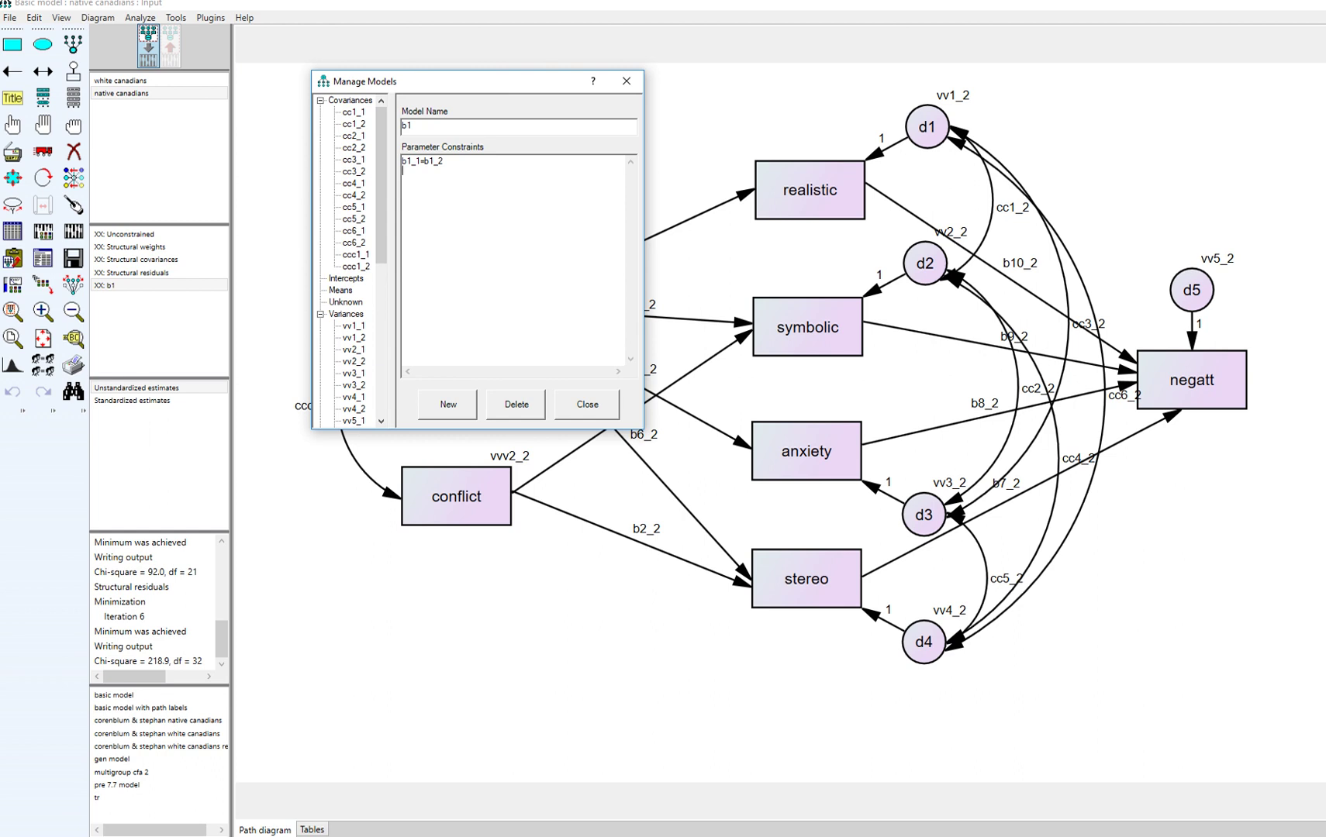
- Move the dialog aside and edit the model name, trimming it back to b1
drag(434, 80, 321, 60)
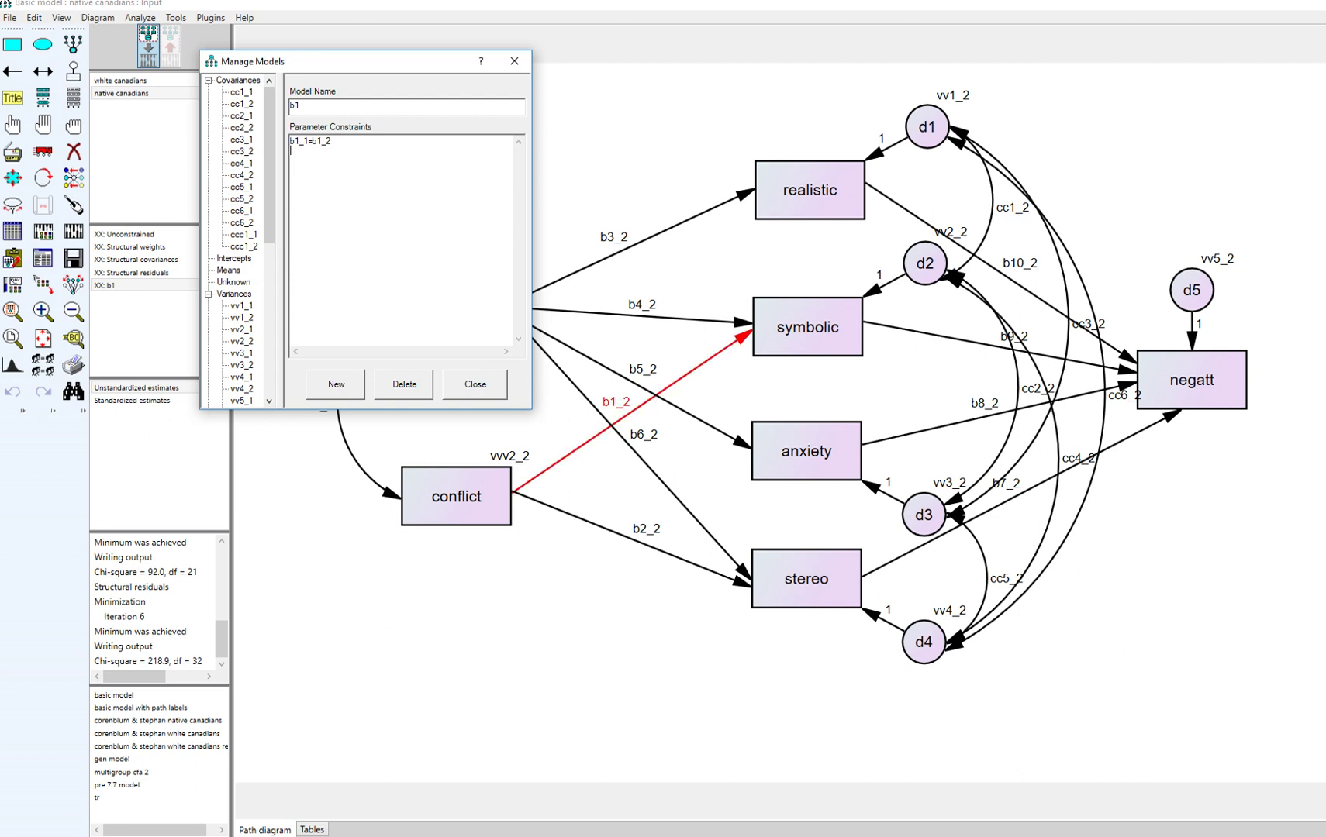
drag(301, 105, 289, 105)
text(b1 constrained)
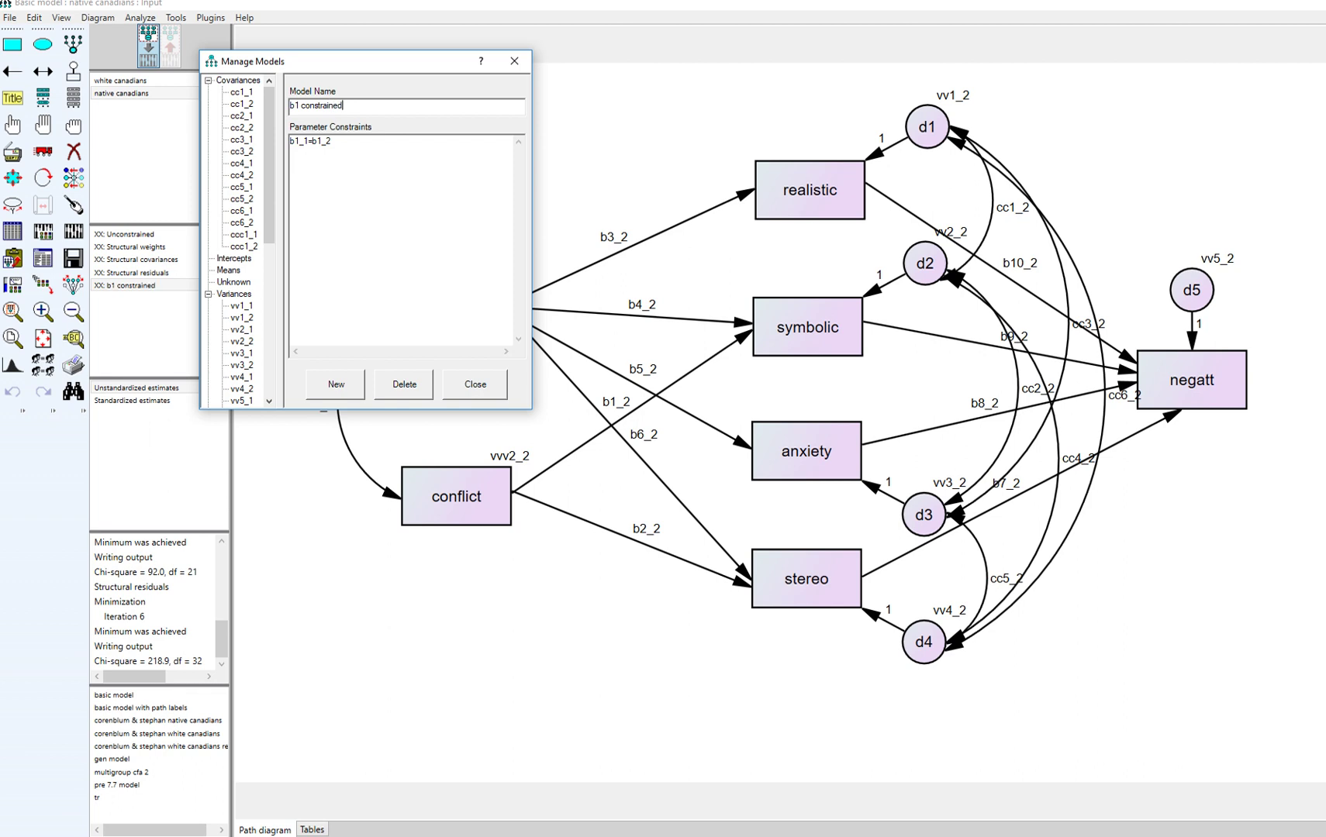
key(BackSpace)
key(BackSpace)
key(BackSpace)
key(BackSpace)
key(BackSpace)
key(BackSpace)
key(BackSpace)
key(BackSpace)
key(BackSpace)
key(BackSpace)
key(BackSpace)
- Add model b2 whose only constraint is b2_1=b2_2
click(335, 383)
text(b)
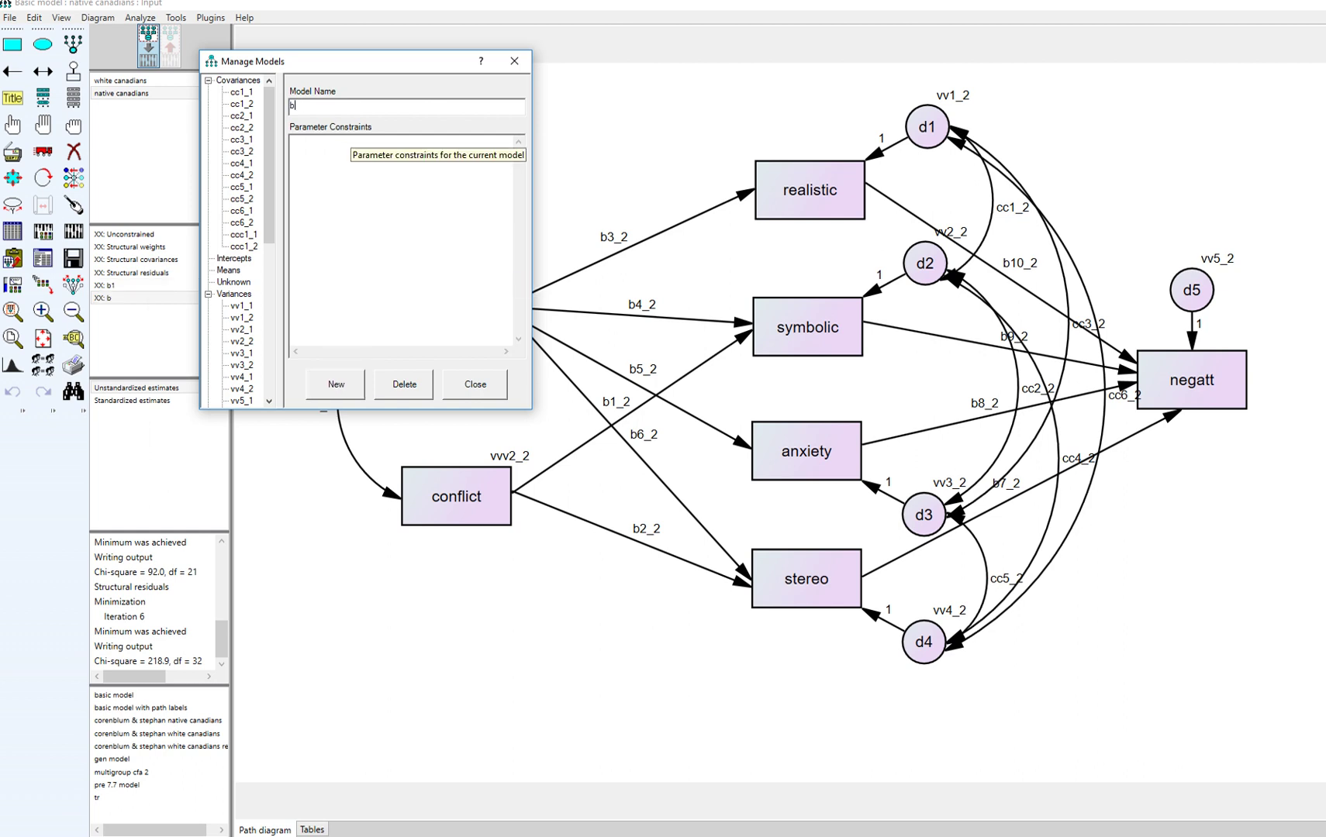
text(2)
click(350, 141)
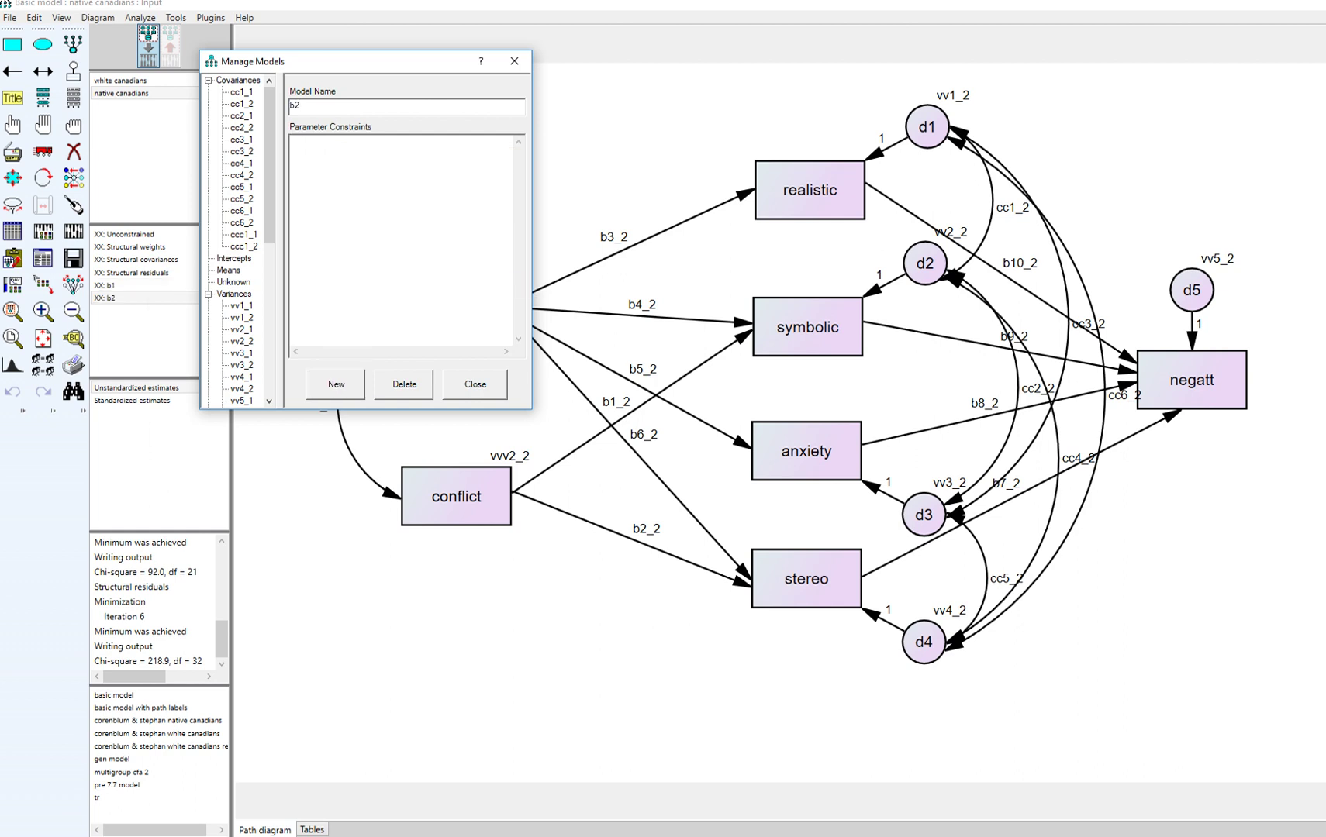
key(ctrl+v)
key(shift+Home)
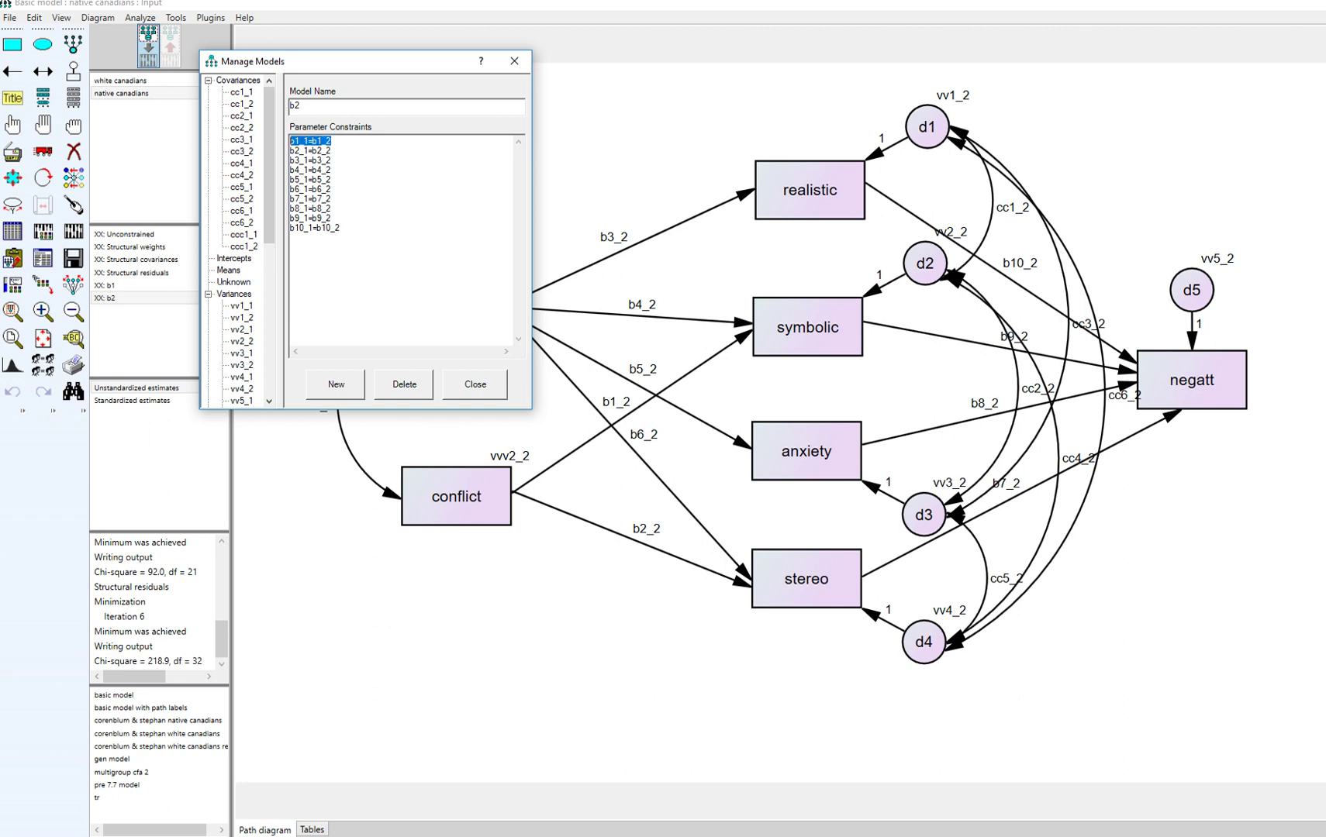
key(Delete)
drag(341, 229, 290, 160)
key(Delete)
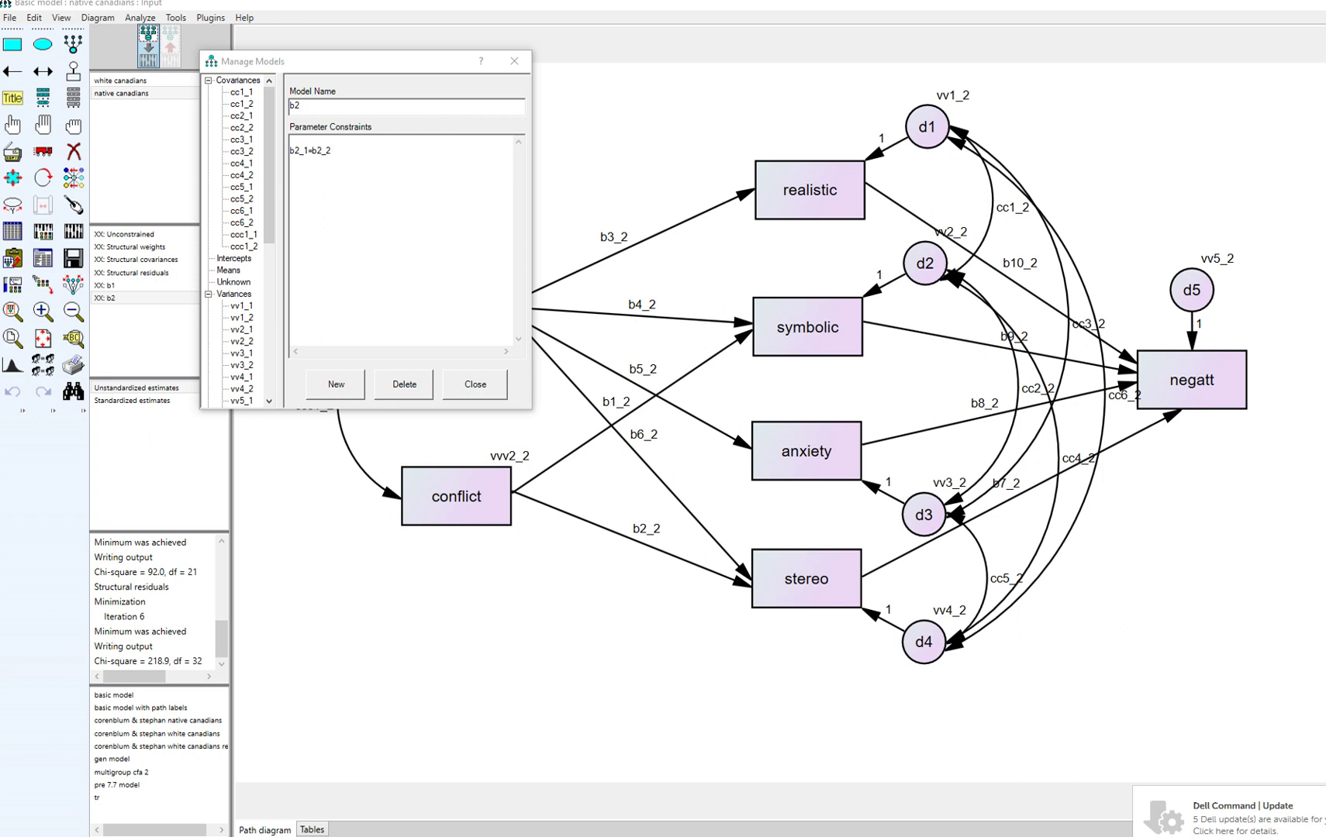
- Add model b3 whose only constraint is b3_1=b3_2
click(335, 384)
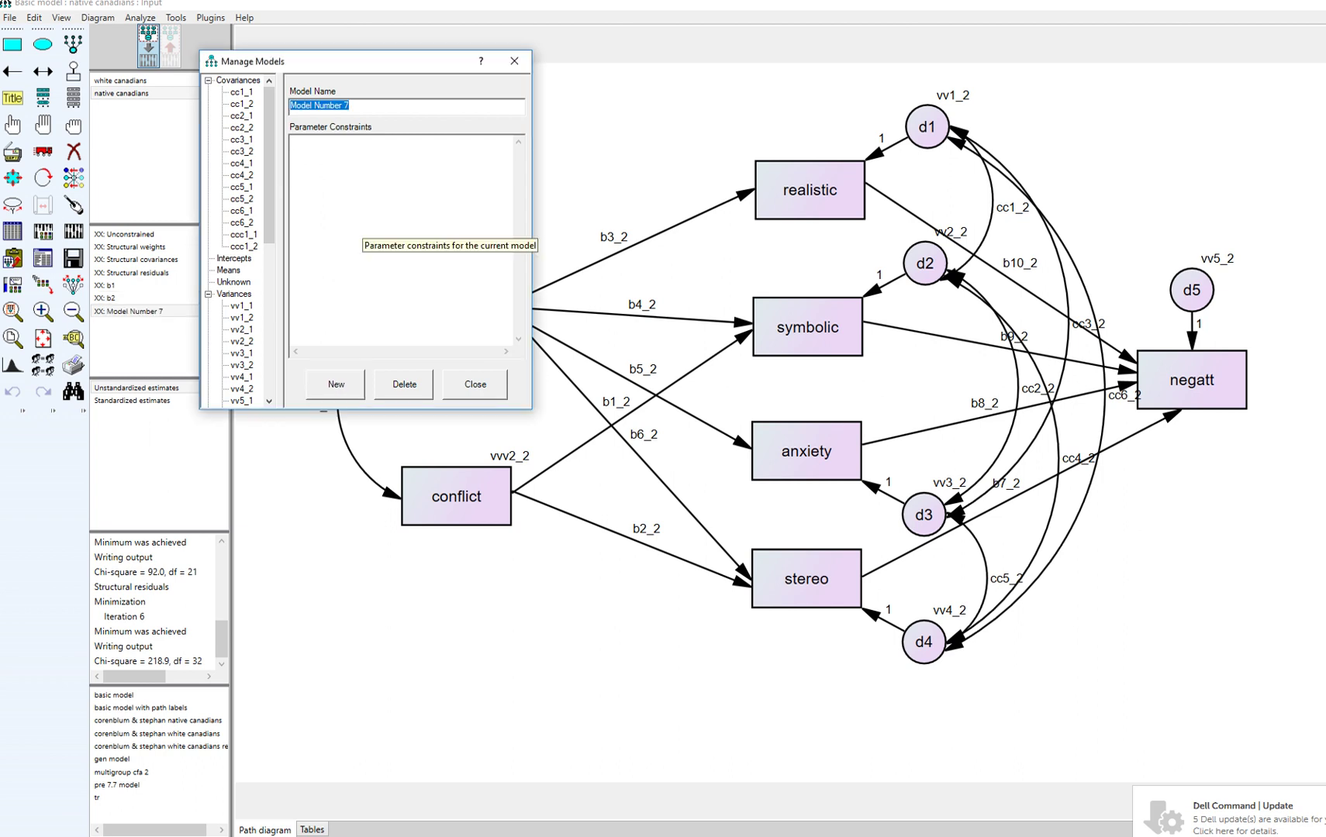
text(b3)
click(362, 223)
key(ctrl+v)
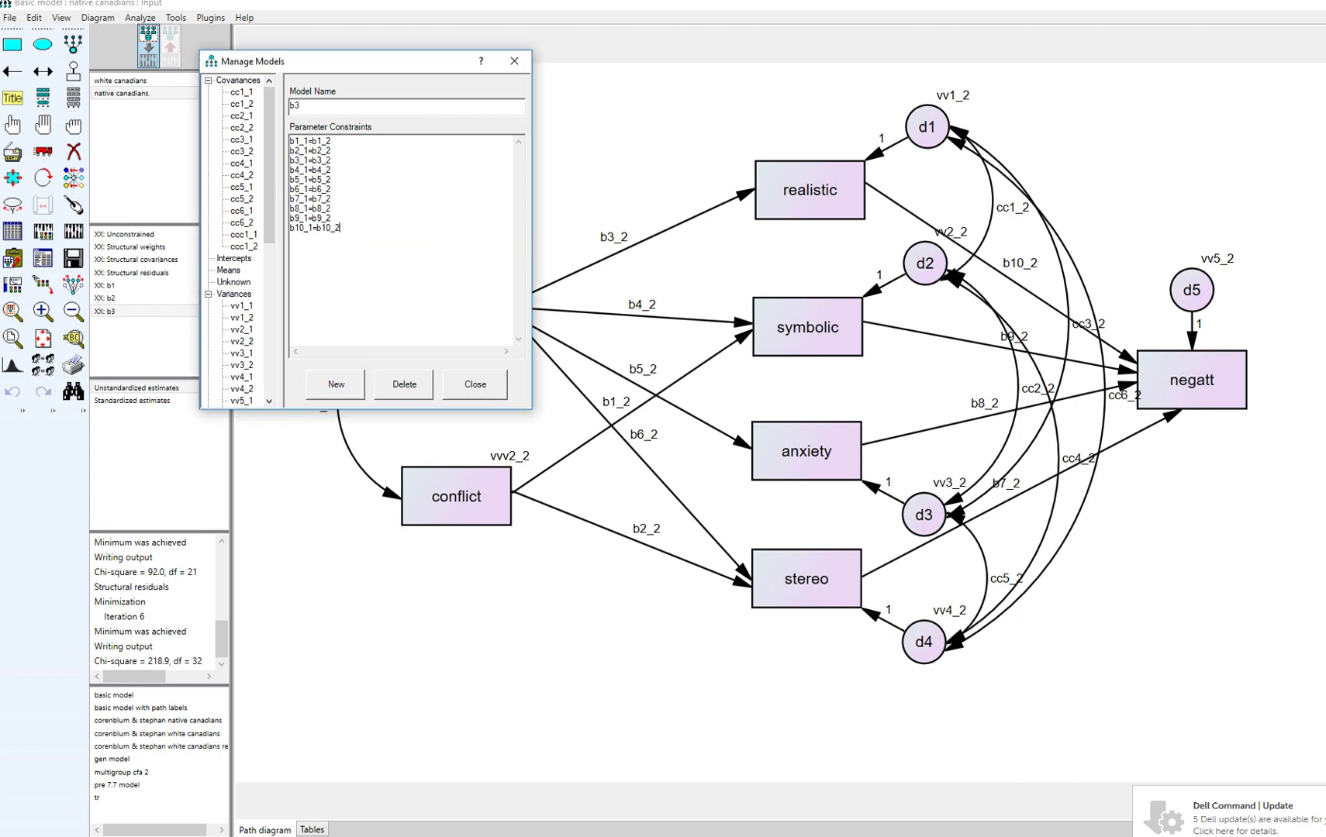
key(ctrl+shift+Home)
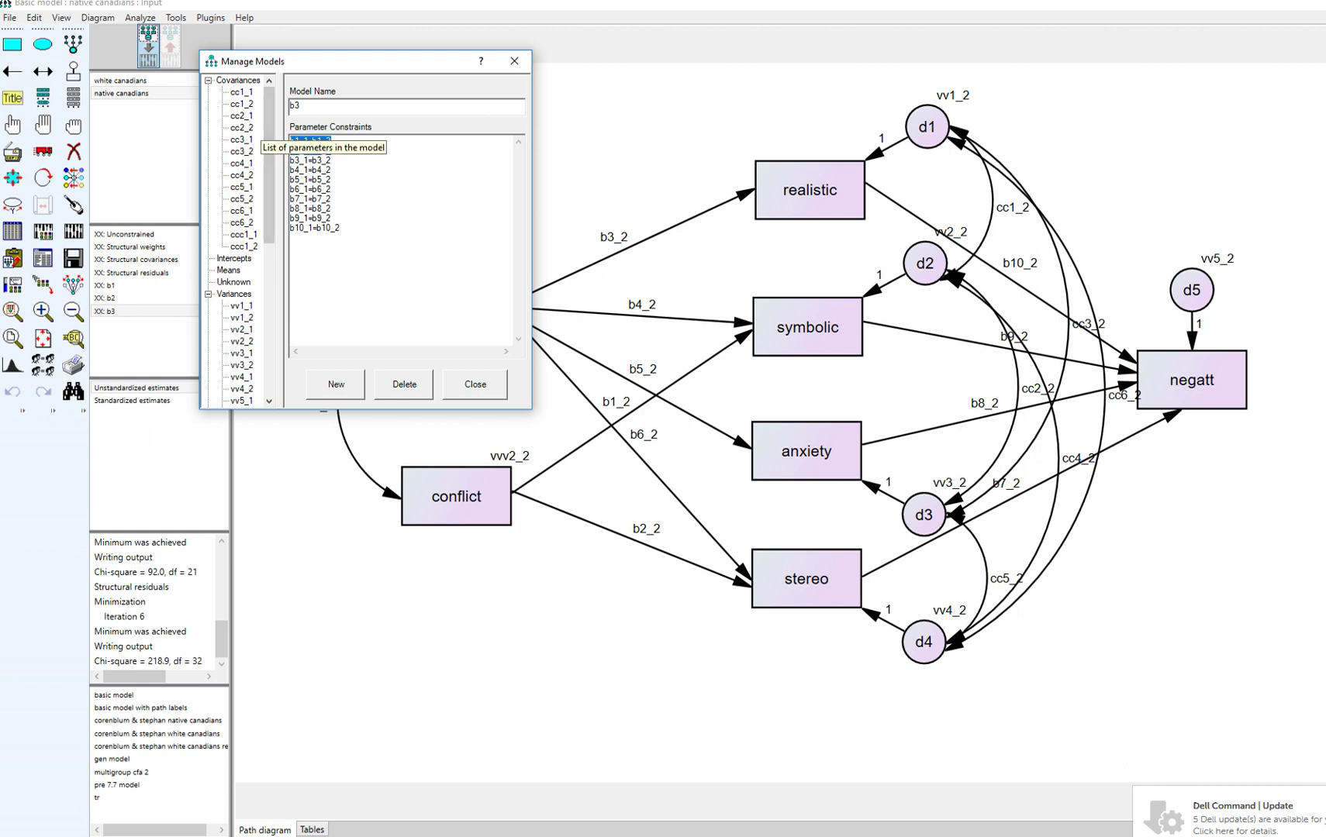
key(Delete)
drag(341, 218, 290, 160)
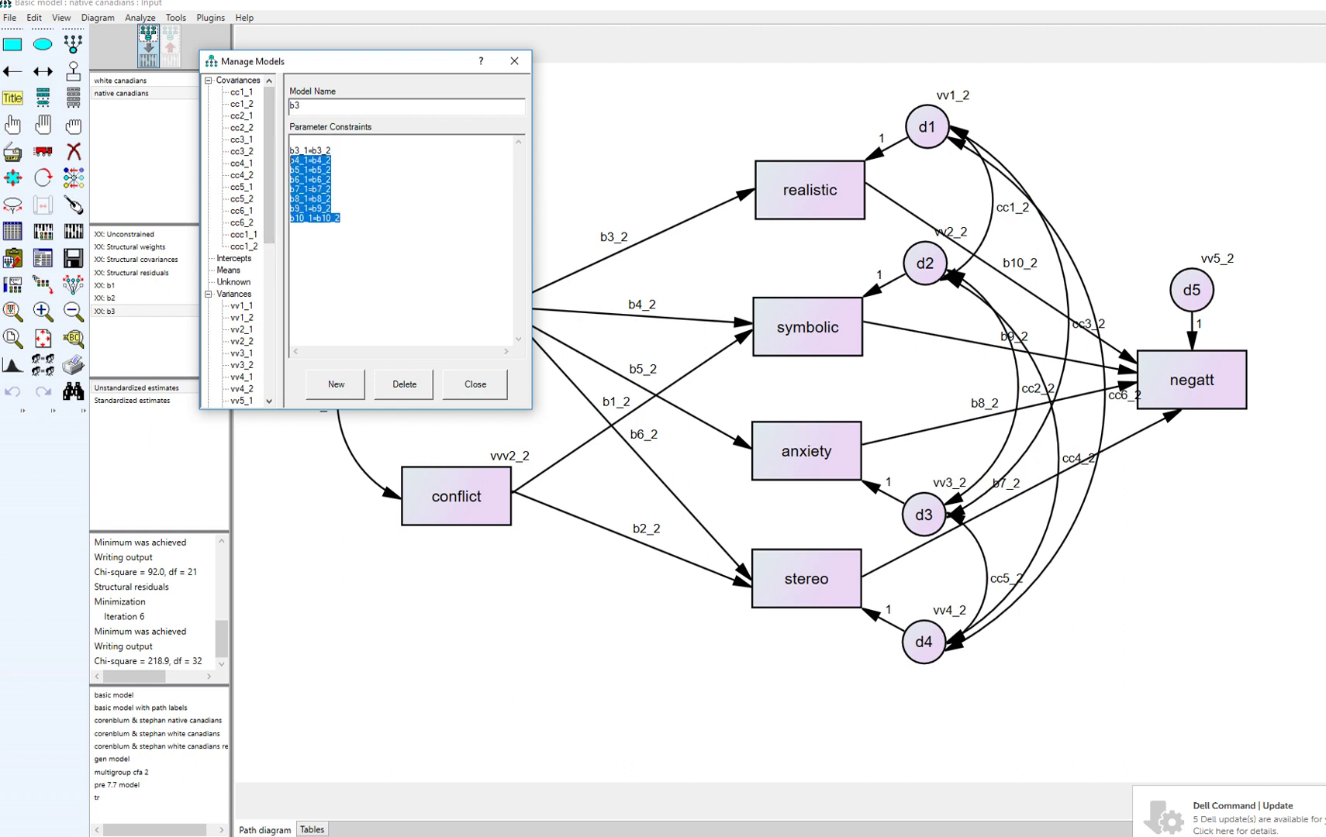
key(Delete)
- Add model b4 whose only constraint is b4_1=b4_2
click(336, 383)
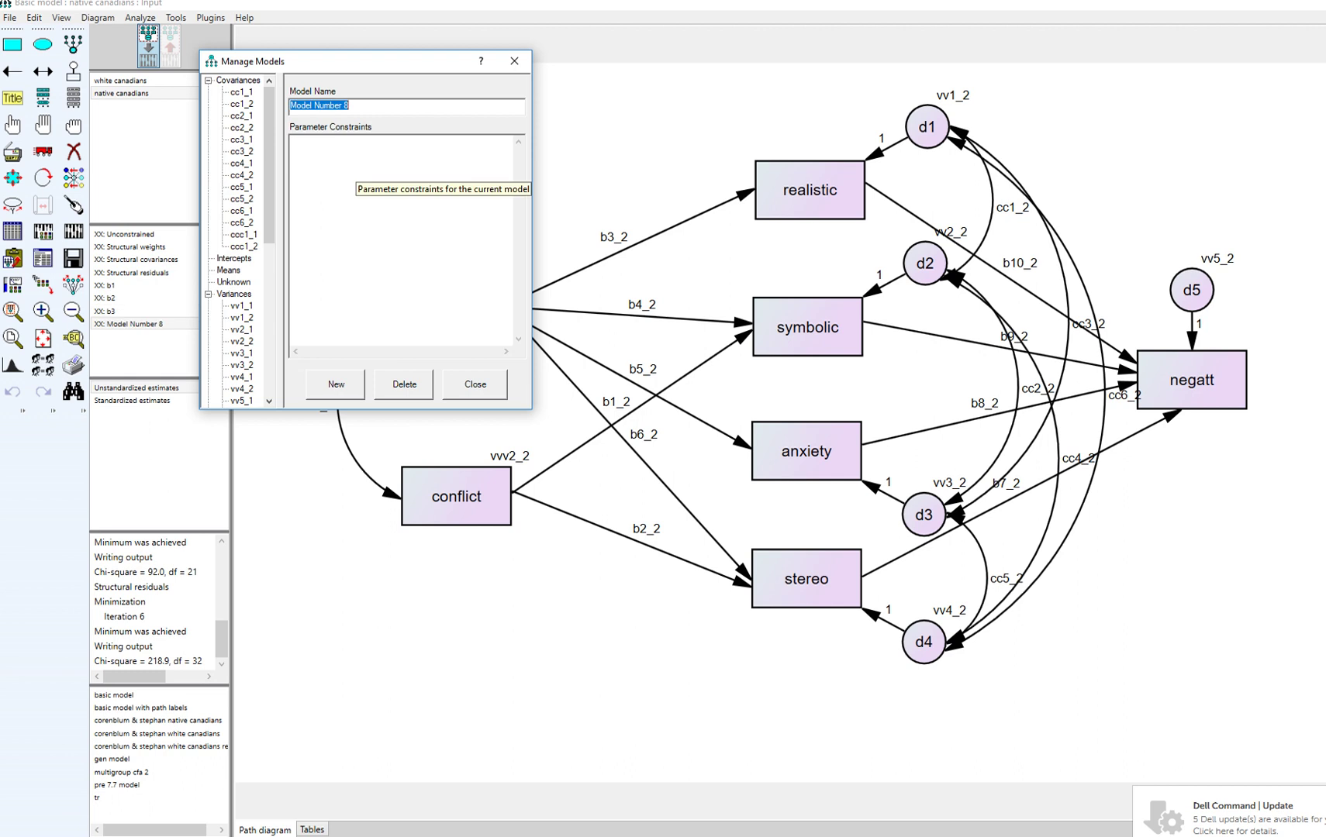
text(b4)
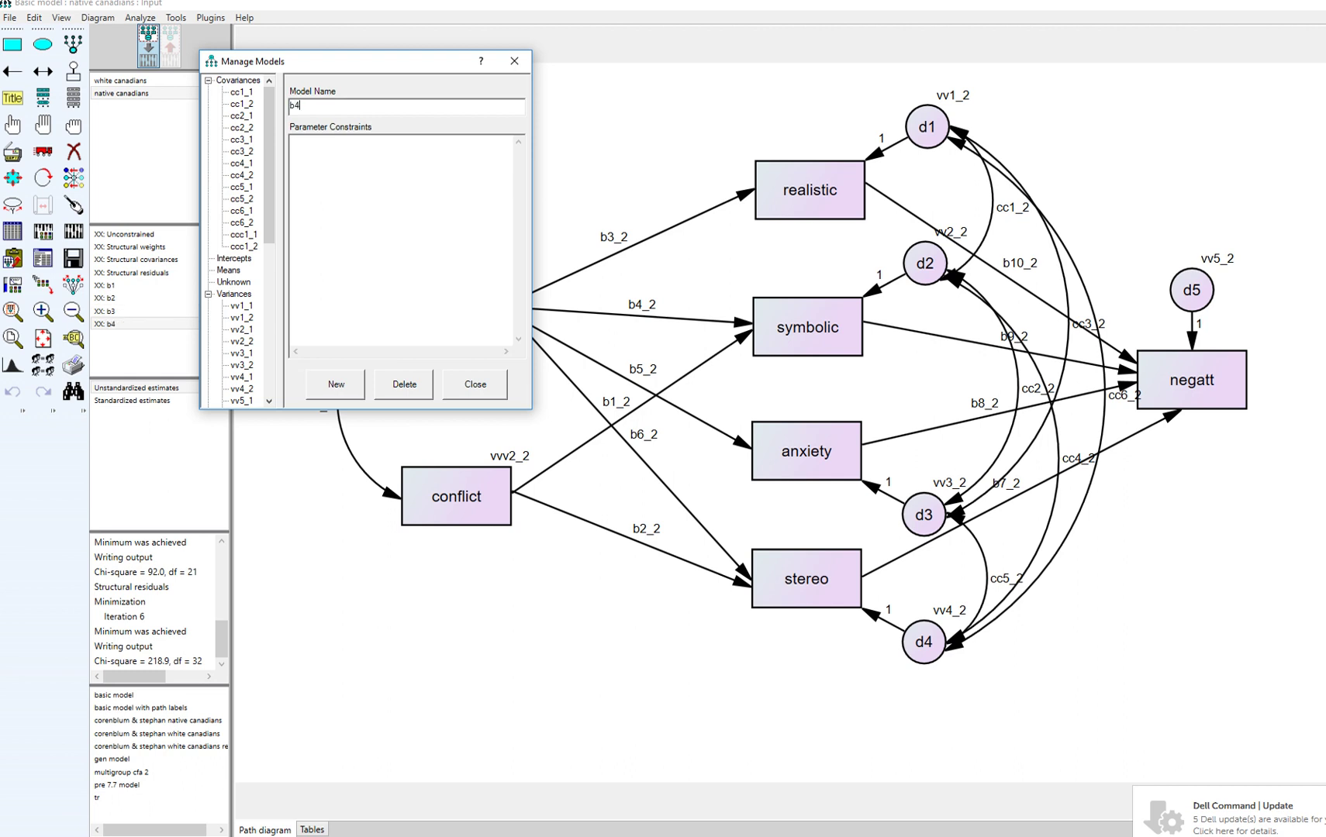
key(ctrl+v)
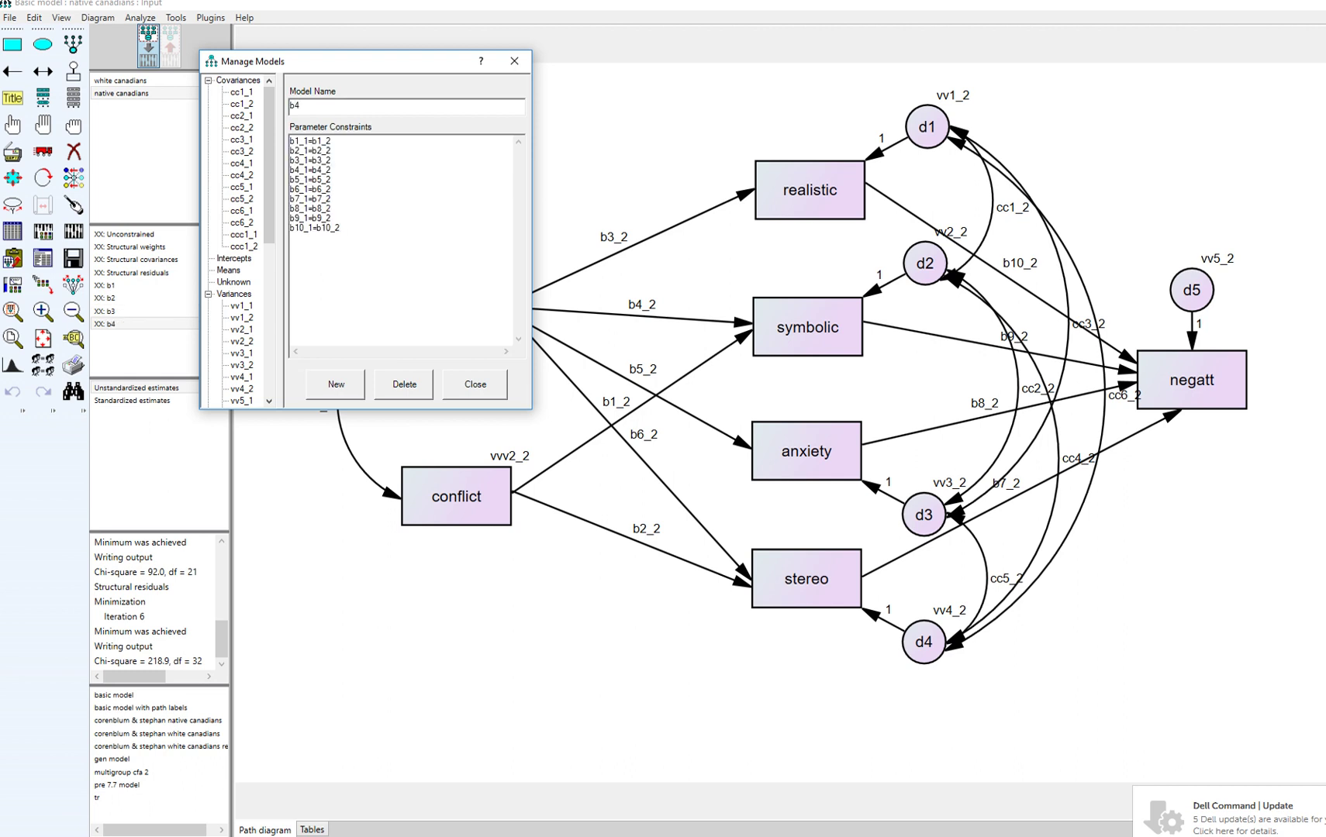
drag(331, 160, 291, 140)
key(Delete)
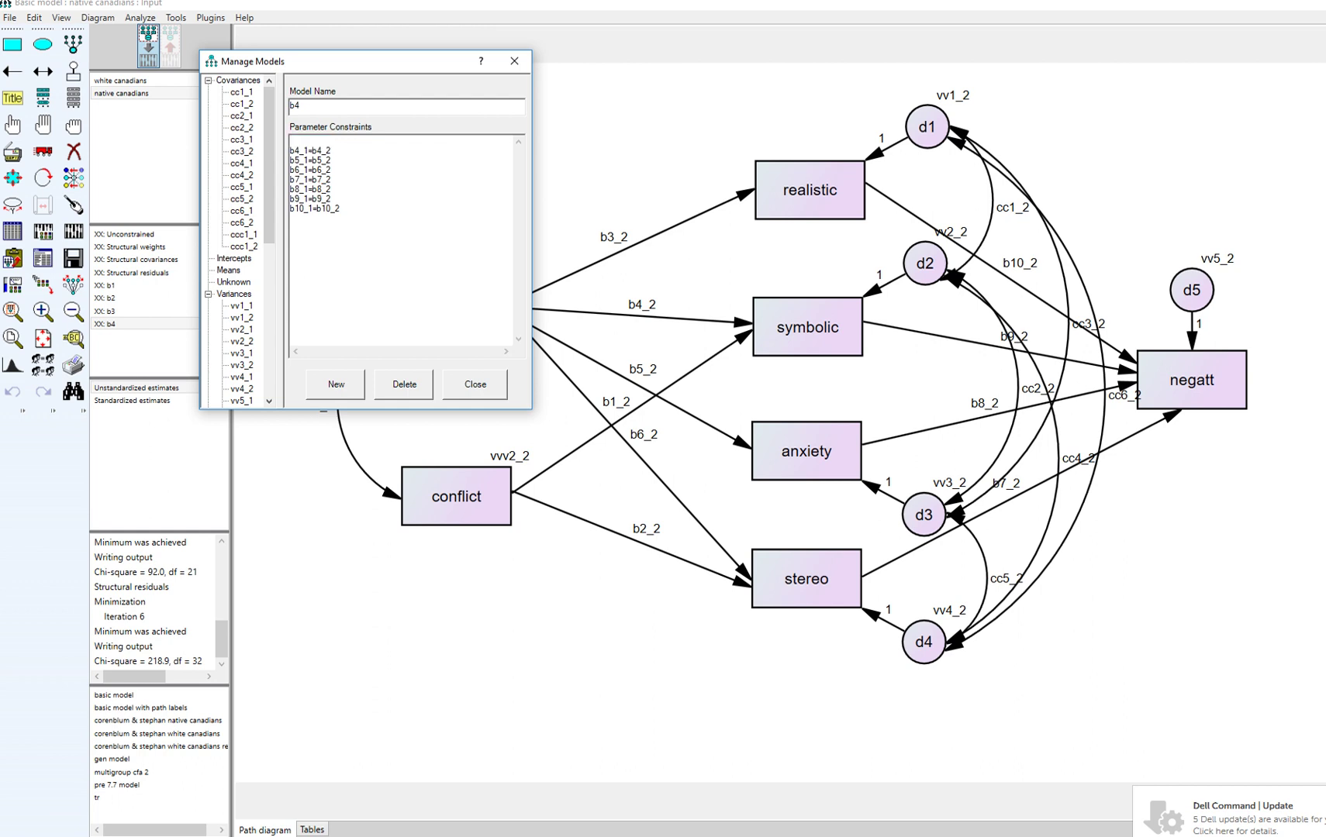
drag(338, 208, 333, 154)
key(Delete)
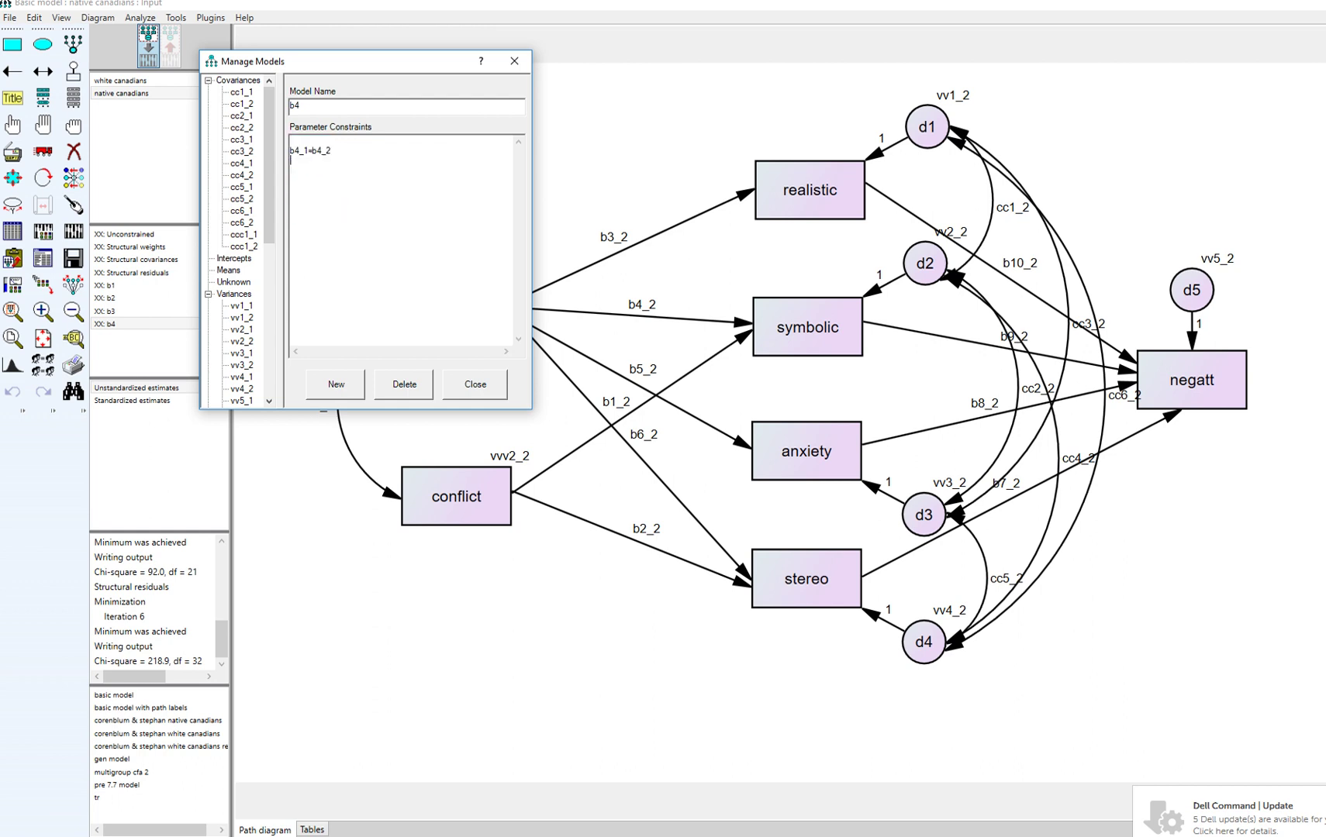
- Add model b5 whose only constraint is b5_1=b5_2
click(336, 385)
text(b5)
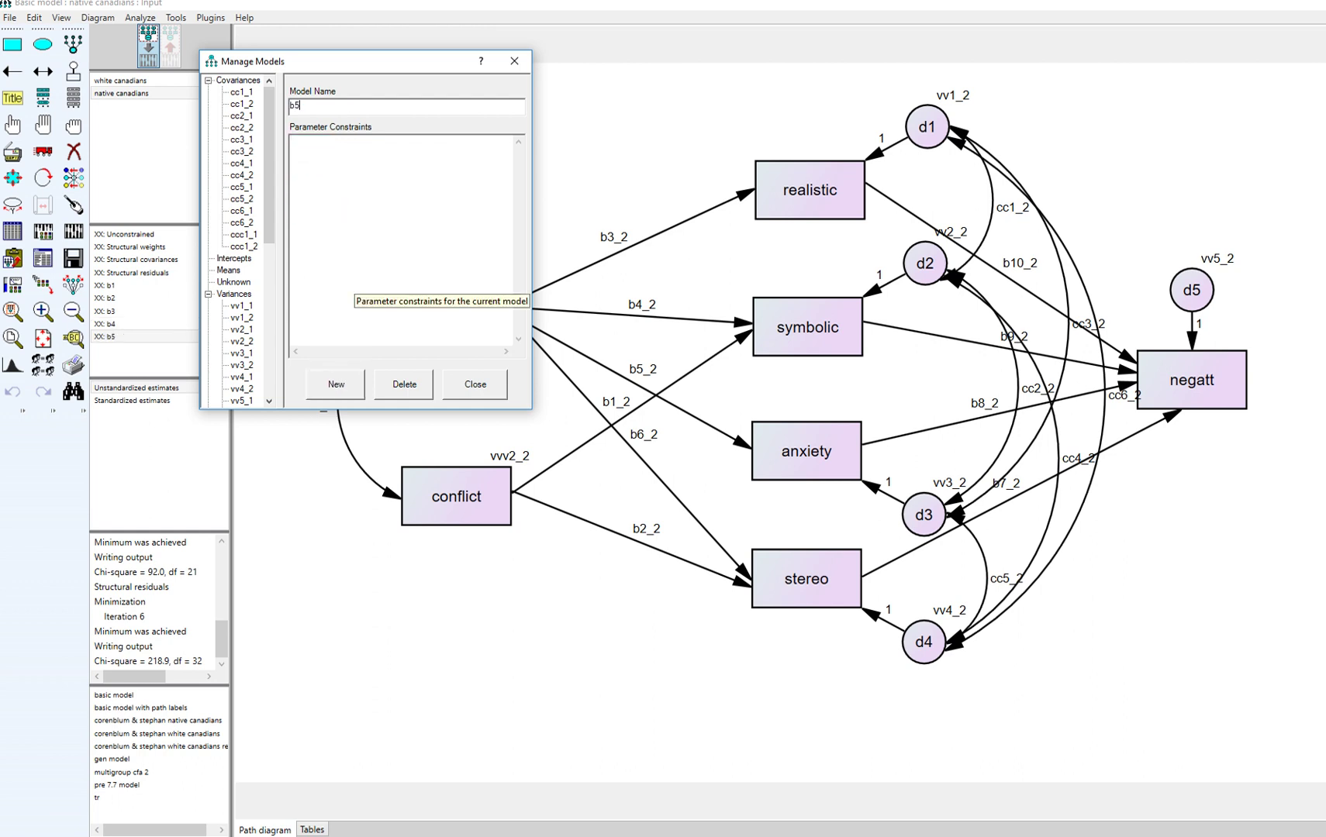
click(354, 282)
key(ctrl+v)
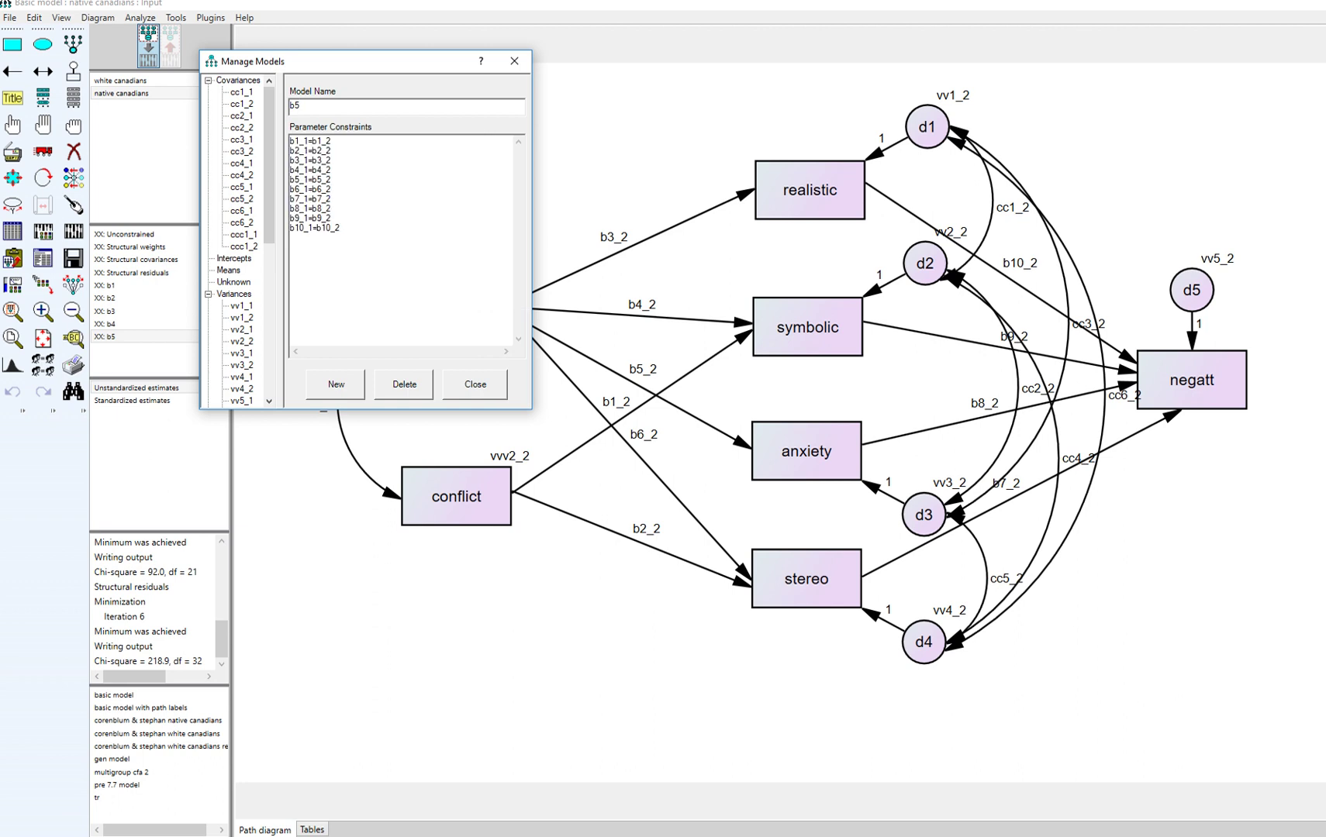
drag(331, 169, 290, 140)
key(Delete)
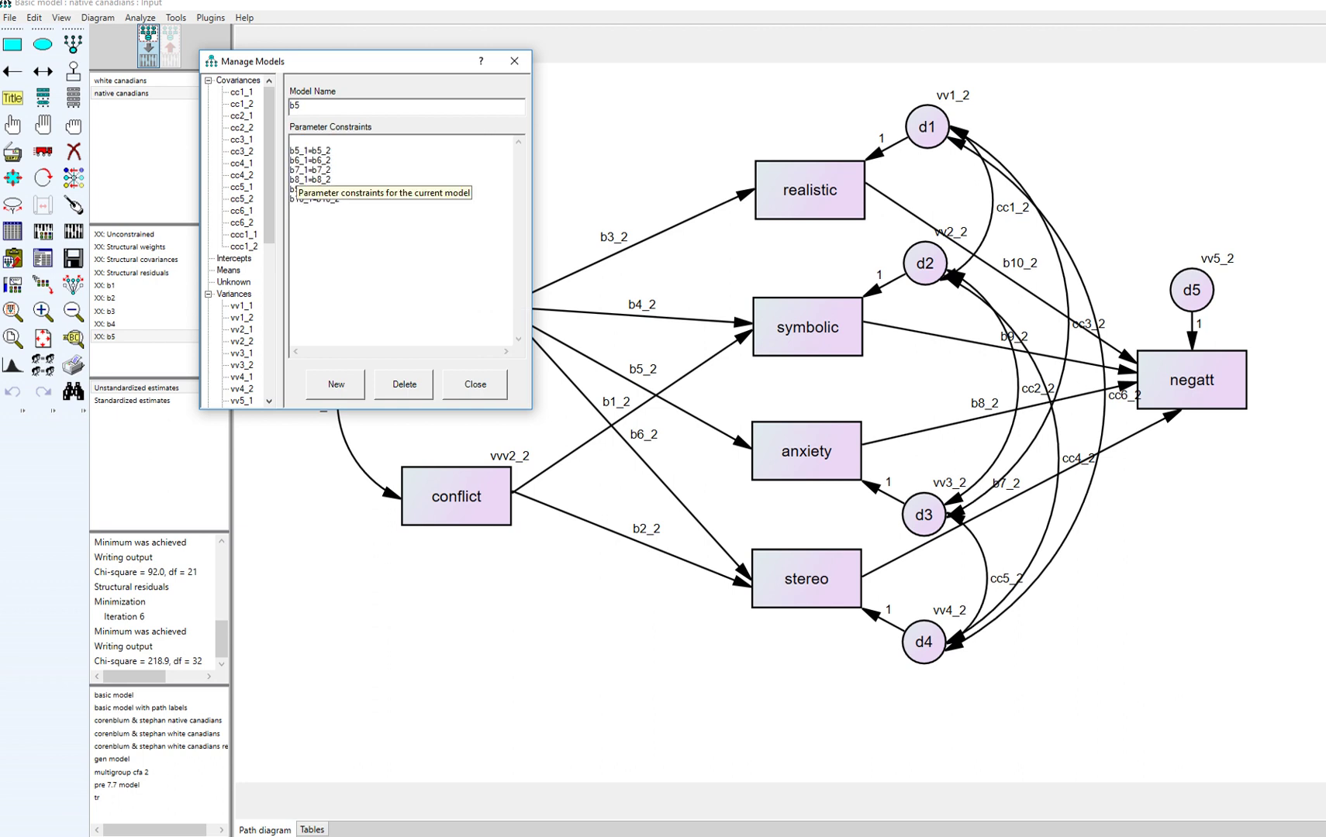
drag(340, 199, 290, 160)
key(Delete)
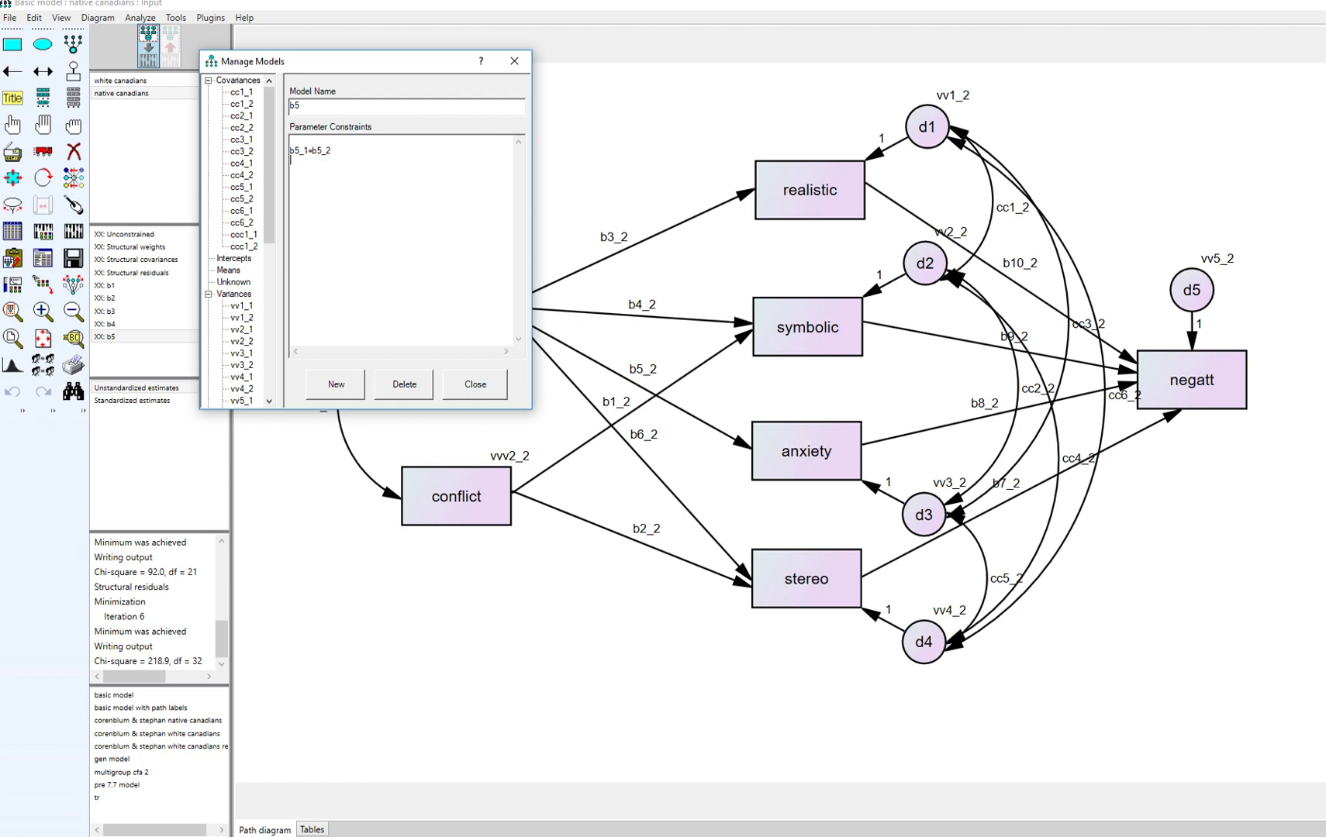
- Add model b6 whose only constraint is b6_1=b6_2
click(336, 384)
text(b6)
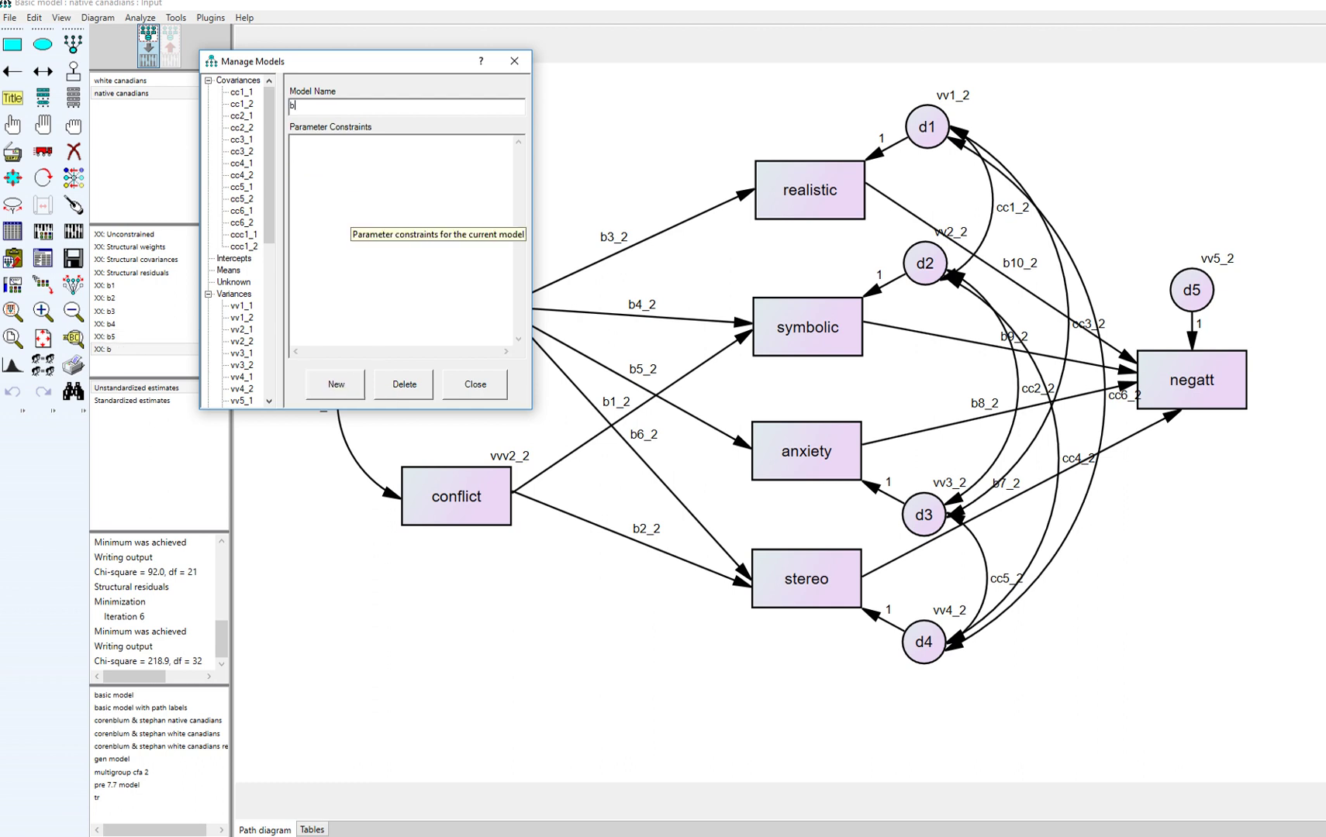
click(350, 214)
text(b1_1=b1_2 b2_1=b2_2 b3_1=b3_2 b4_1=b4_2 b5_1=b5_2 b6_1=b6_2 b7_1=b7_2 b8_1=b8_2 b9_1=b9_2 b10_1=b10_2)
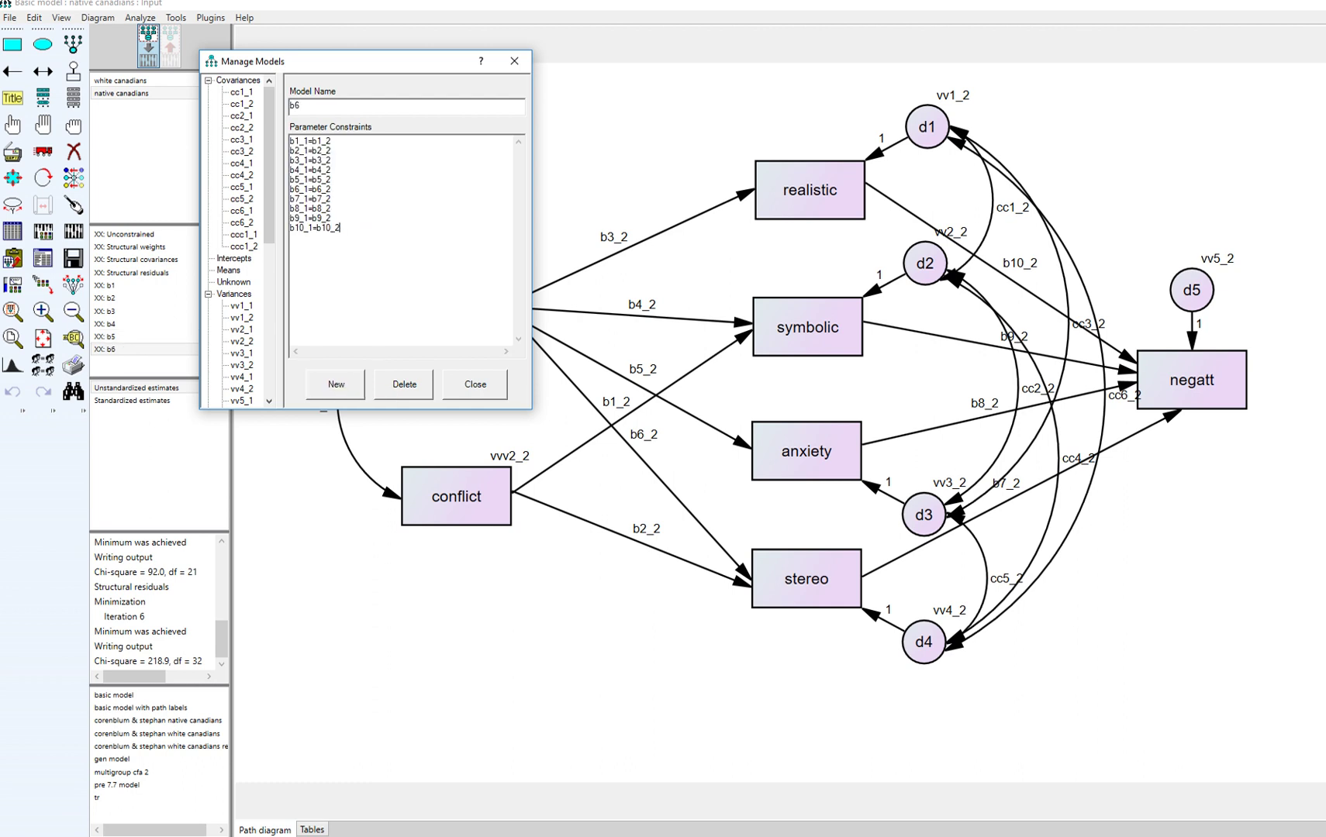
drag(333, 179, 288, 140)
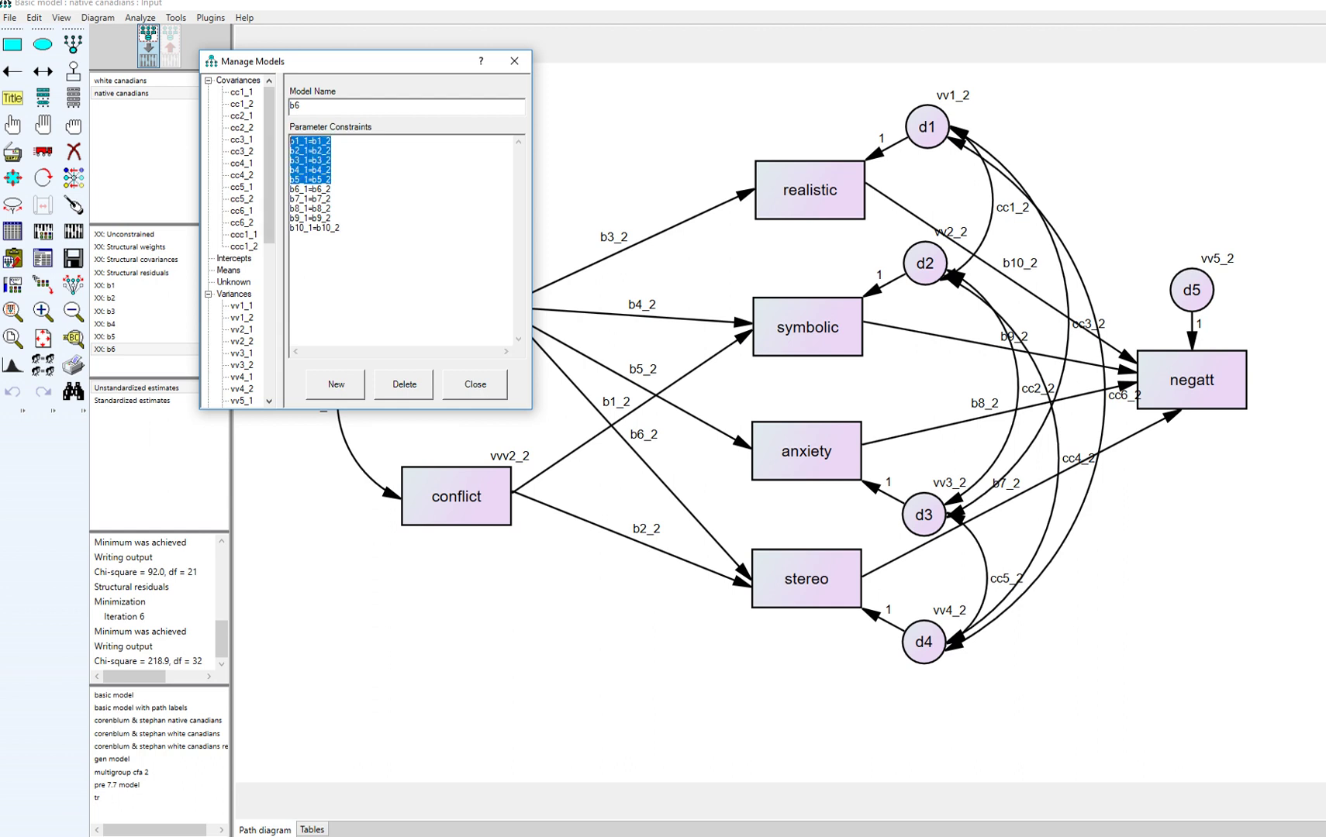
key(Delete)
drag(341, 190, 290, 155)
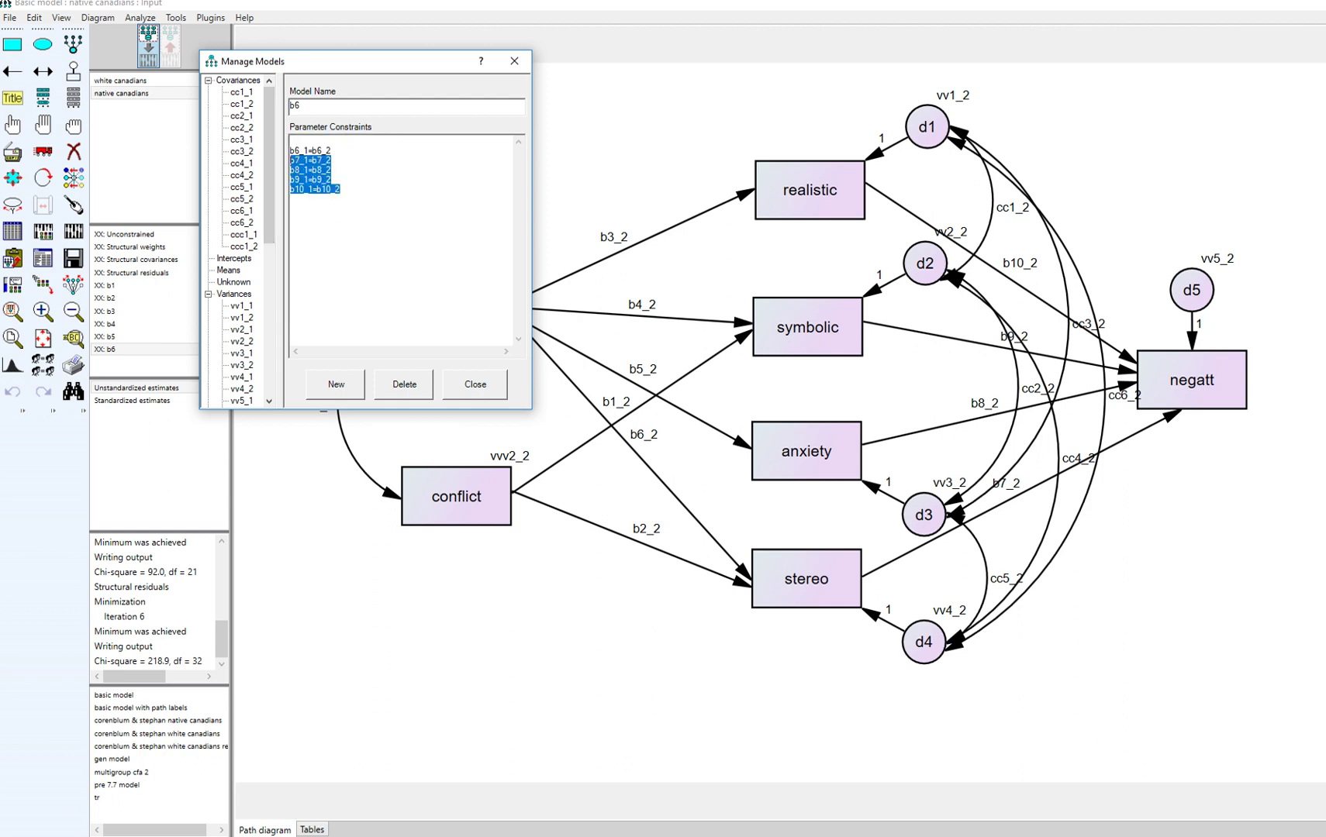
key(Delete)
- Add model b7 whose only constraint is b7_1=b7_2
click(336, 384)
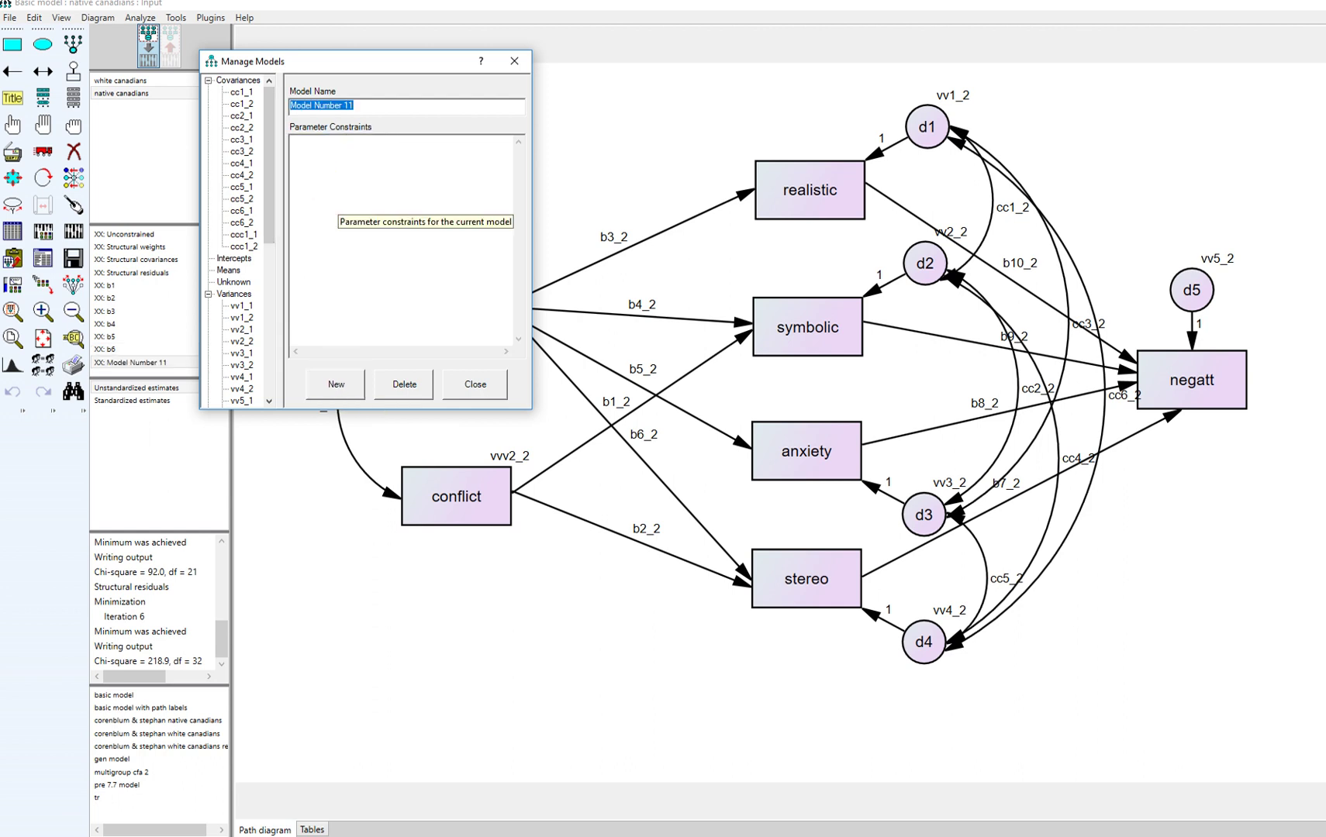
text(b7)
click(338, 201)
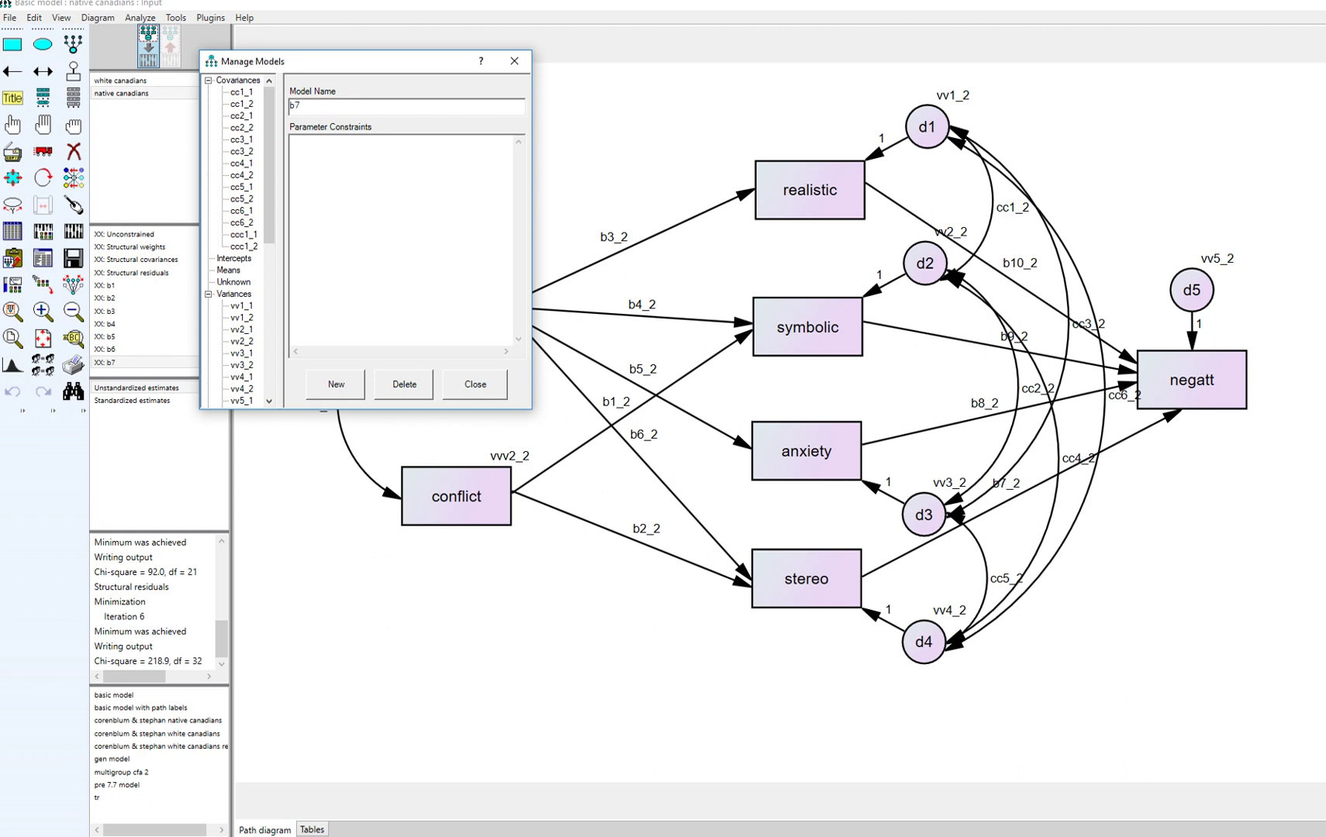
text(b1_1=b1_2 b2_1=b2_2 b3_1=b3_2 b4_1=b4_2 b5_1=b5_2 b6_1=b6_2 b7_1=b7_2 b8_1=b8_2 b9_1=b9_2 b10_1=b10_2)
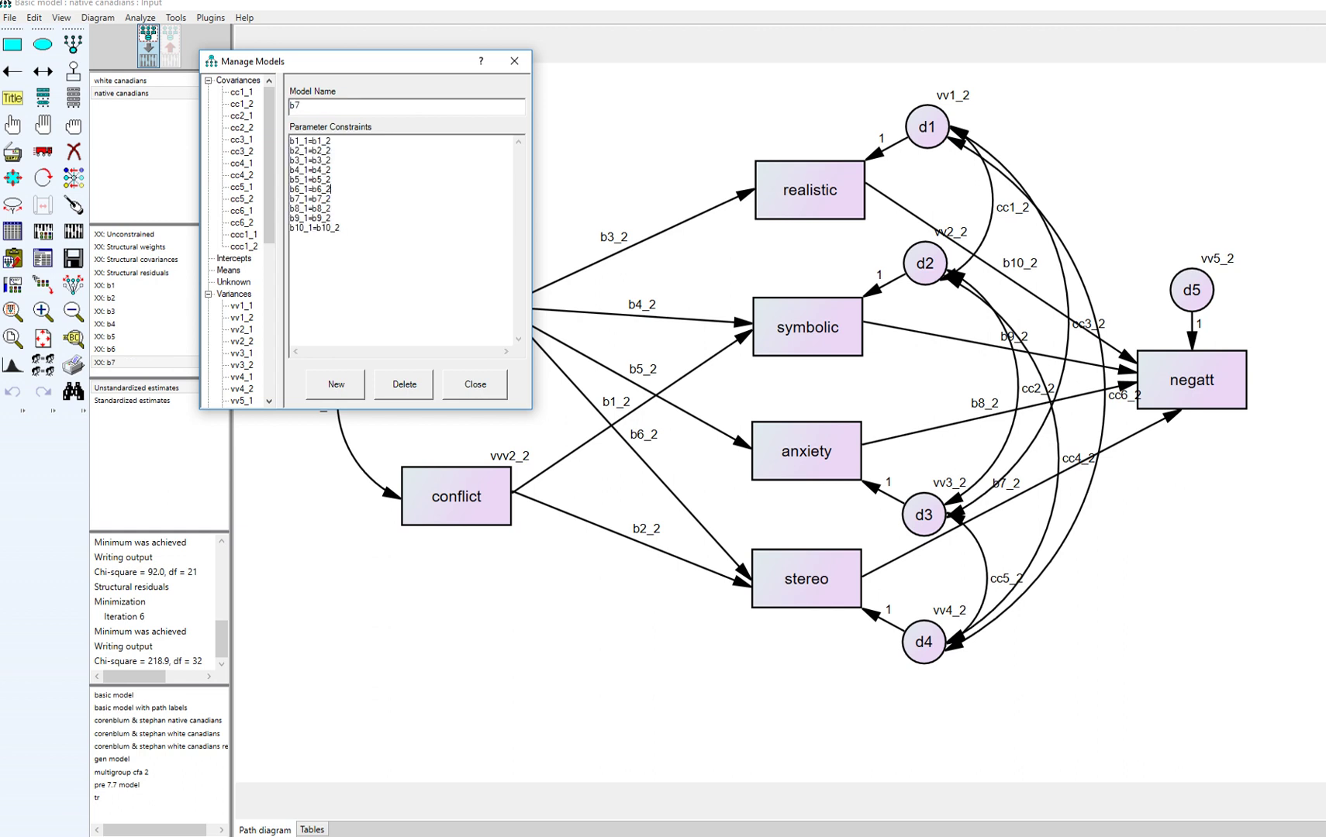
drag(331, 188, 290, 140)
key(BackSpace)
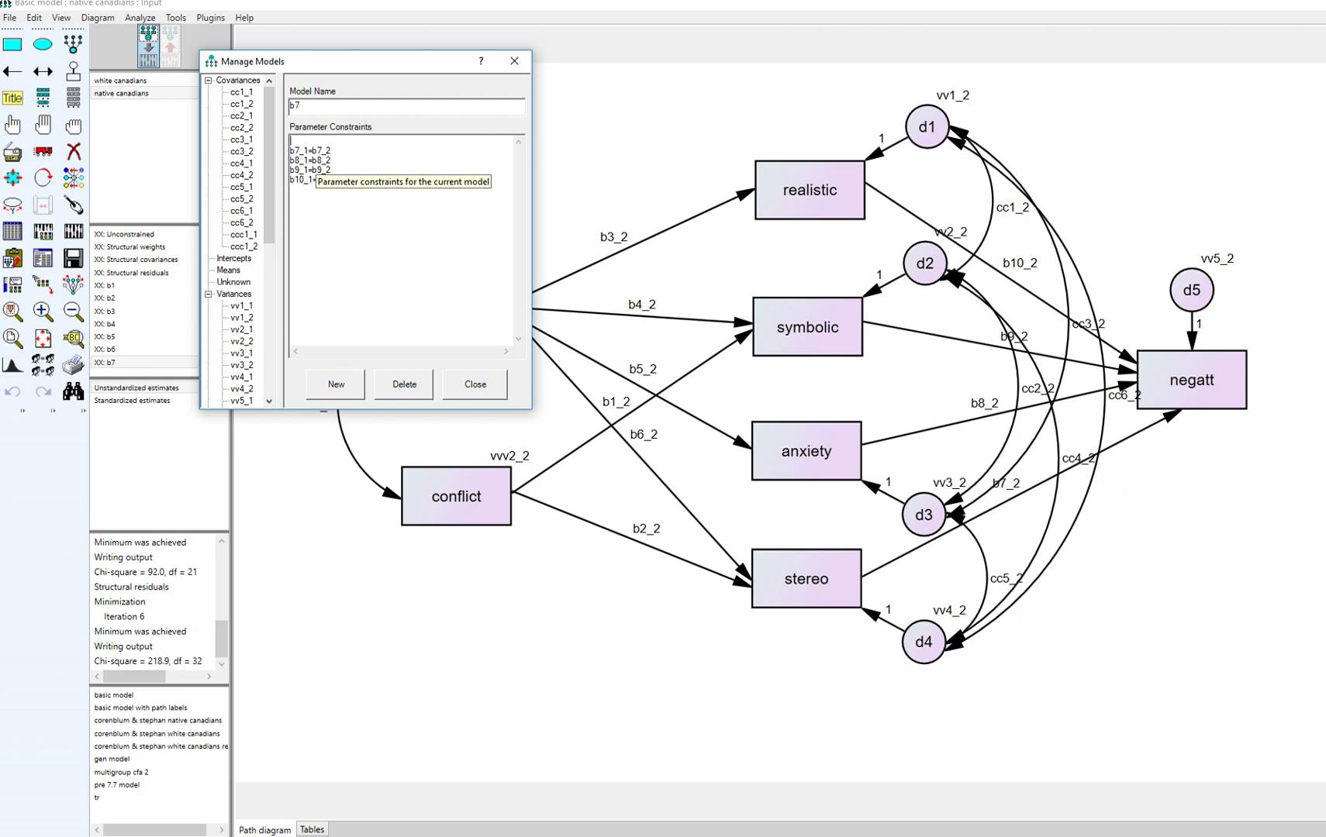
drag(338, 180, 290, 155)
key(BackSpace)
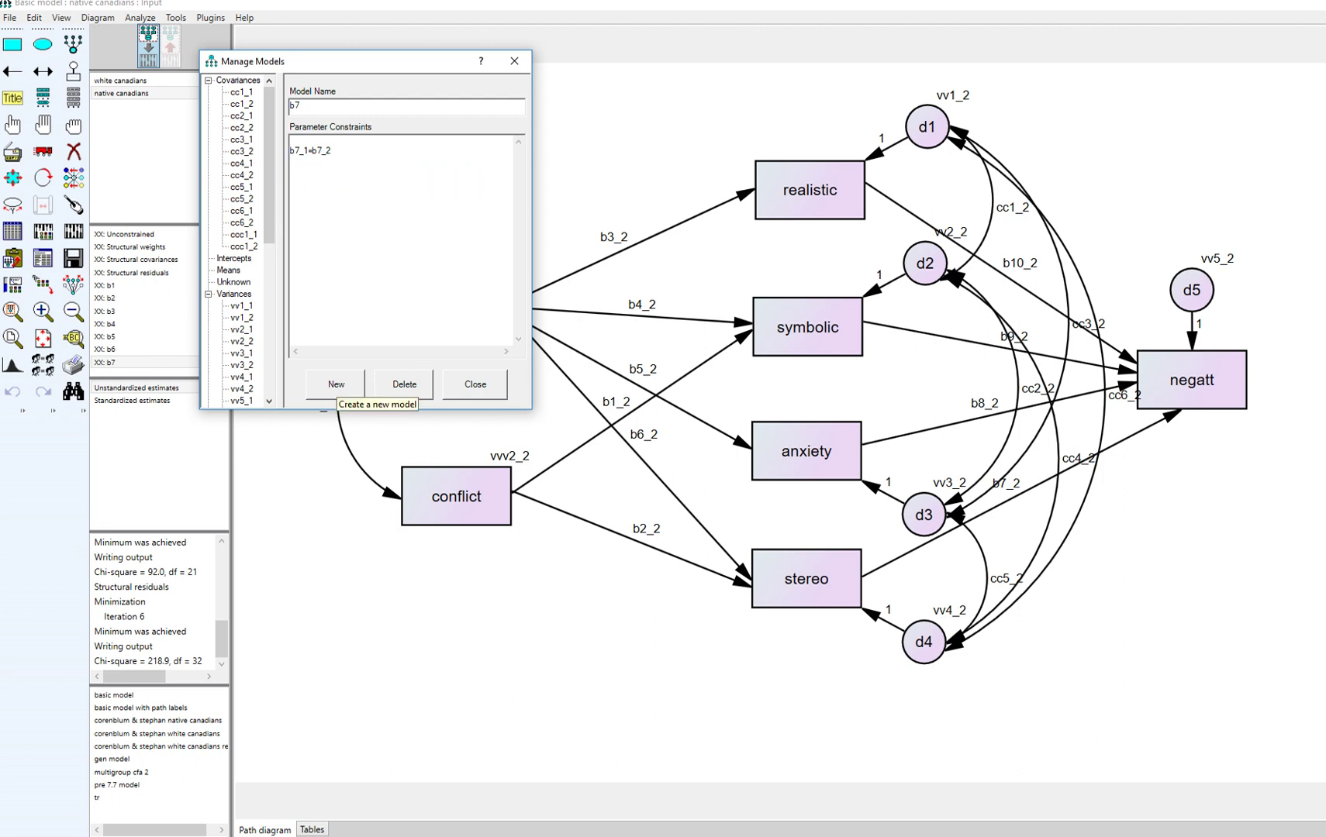
- Add model b8 constraining only path b8 to be equal across groups
click(335, 384)
text(b8)
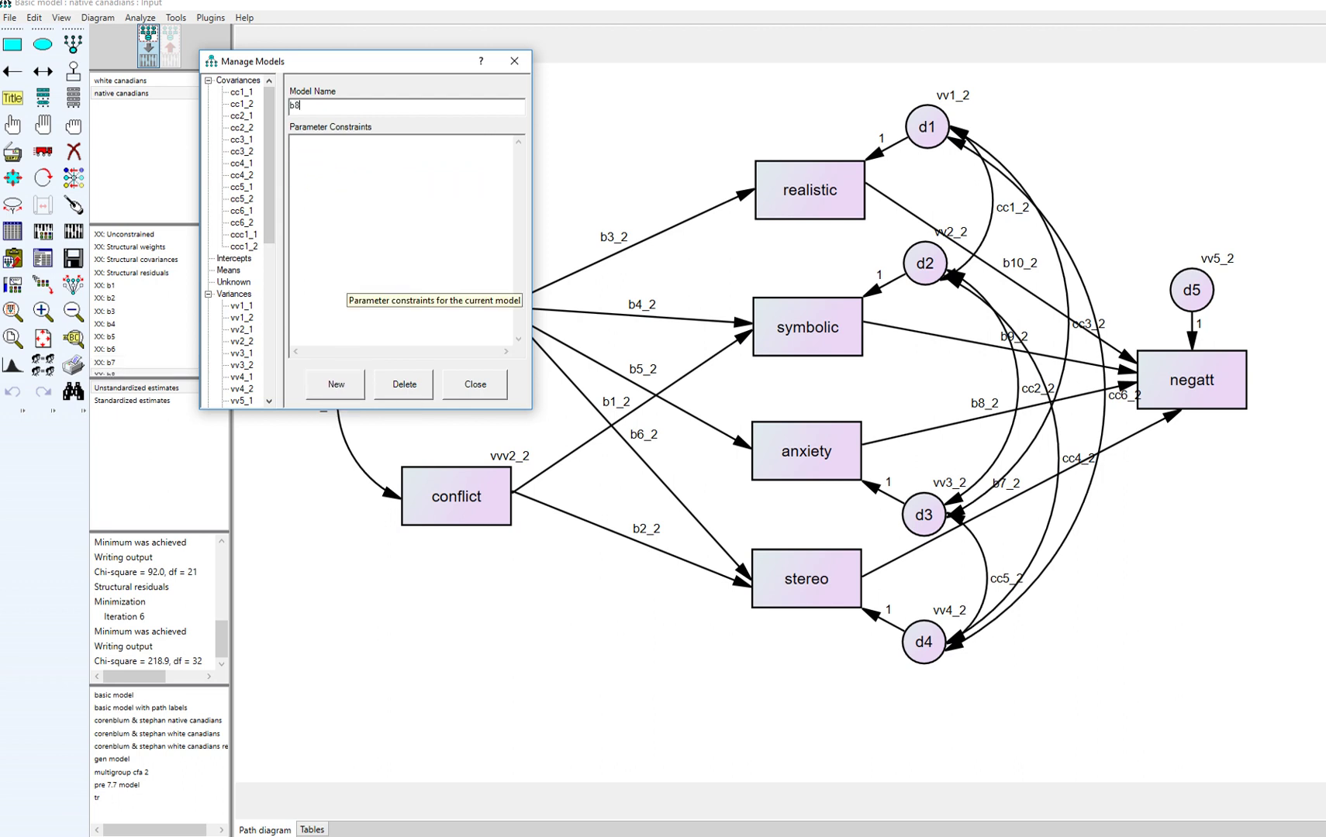
click(347, 279)
text(b1_1=b1_2 b2_1=b2_2 b3_1=b3_2 b4_1=b4_2 b5_1=b5_2 b6_1=b6_2 b7_1=b7_2 b8_1=b8_2 b9_1=b9_2 b10_1=b10_2)
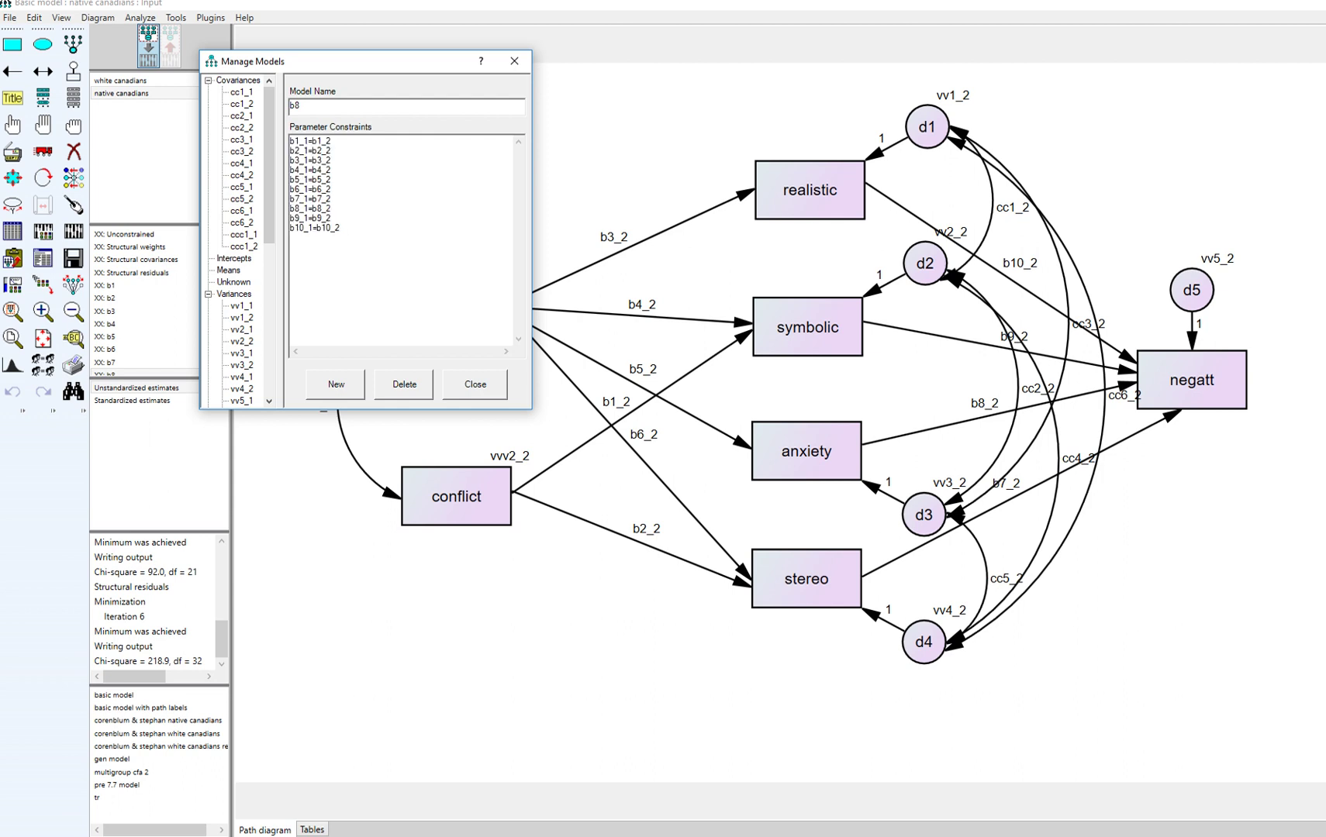
drag(333, 199, 290, 155)
key(Delete)
key(Delete)
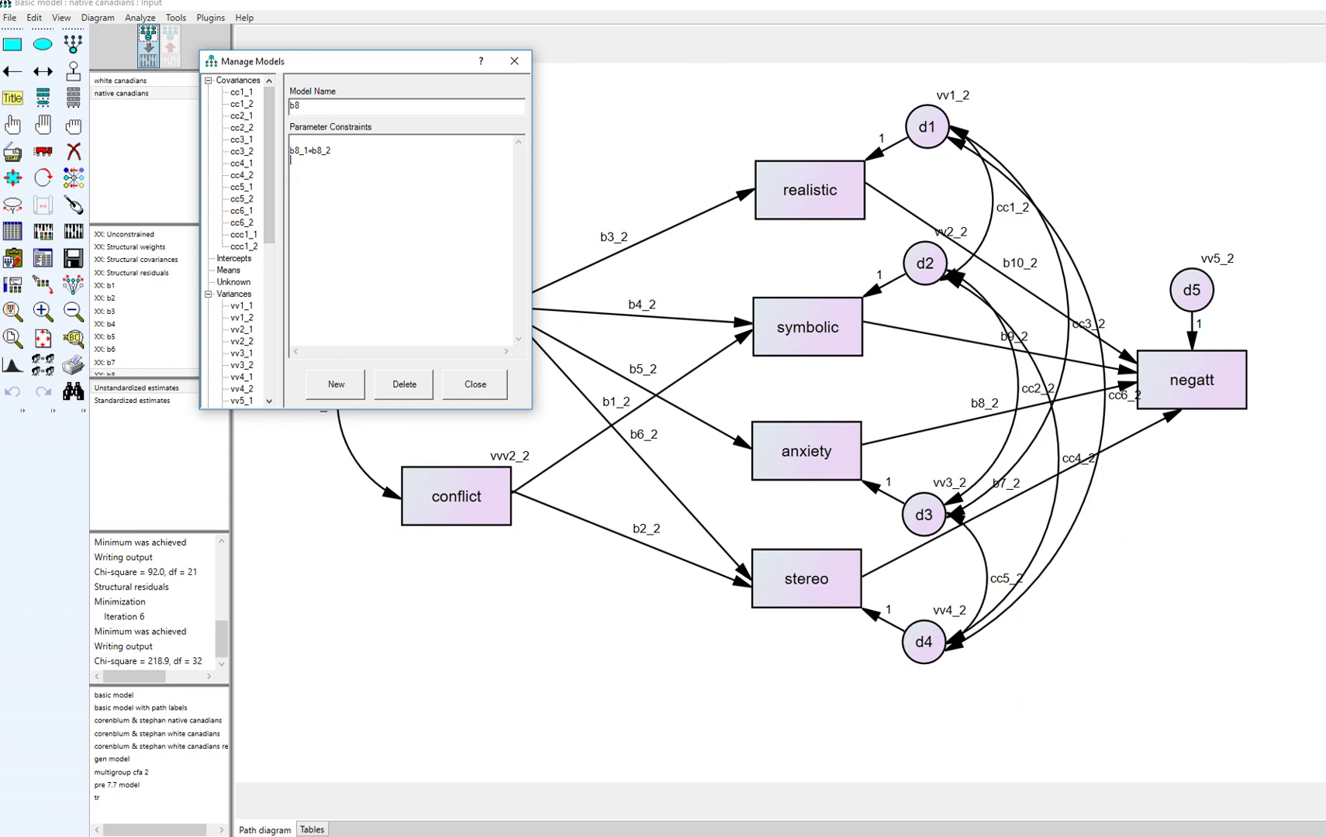
- Add model b9 whose only constraint is b9_1=b9_2
click(336, 383)
text(b9)
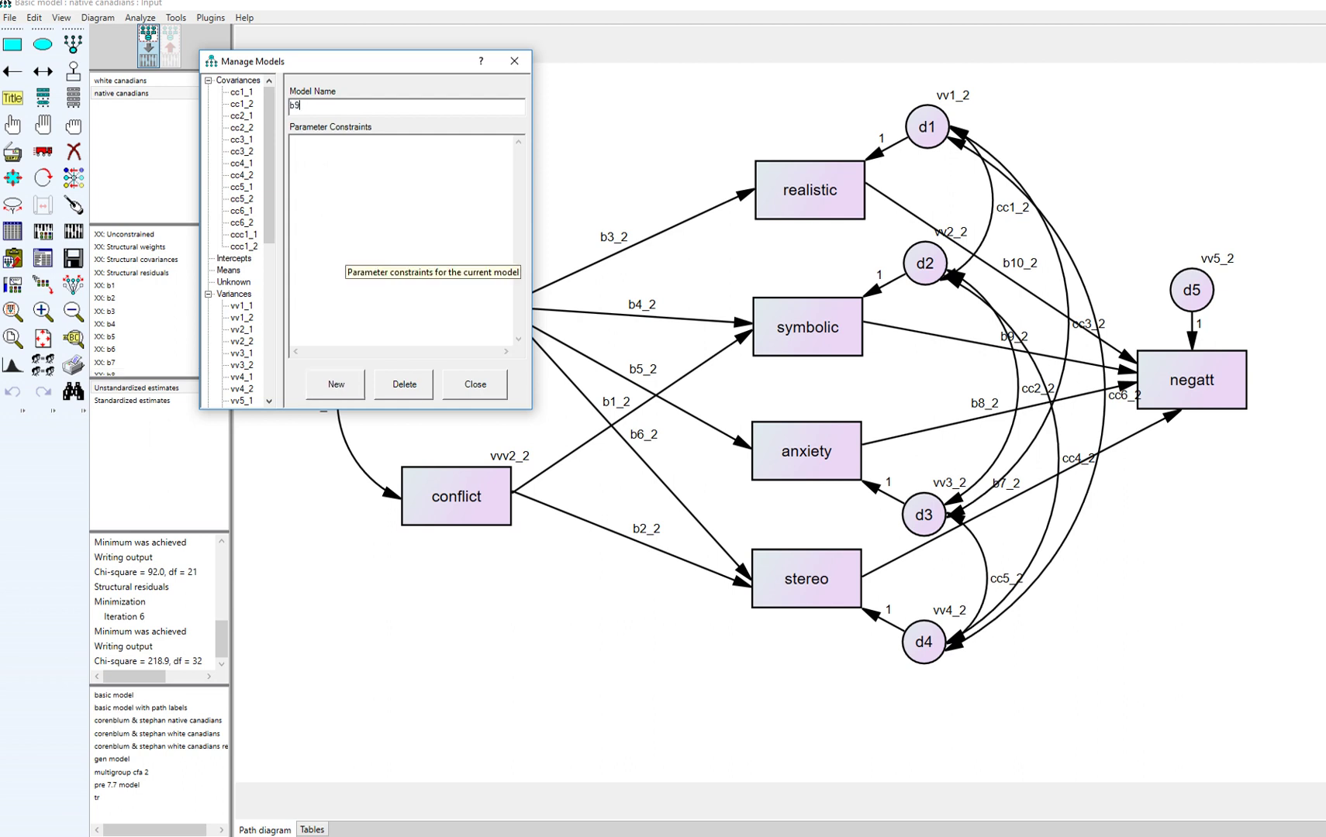
key(Tab)
text(b1_1=b1_2 b2_1=b2_2 b3_1=b3_2 b4_1=b4_2 b5_1=b5_2 b6_1=b6_2 b7_1=b7_2 b8_1=b8_2 b9_1=b9_2 b10_1=b10_2)
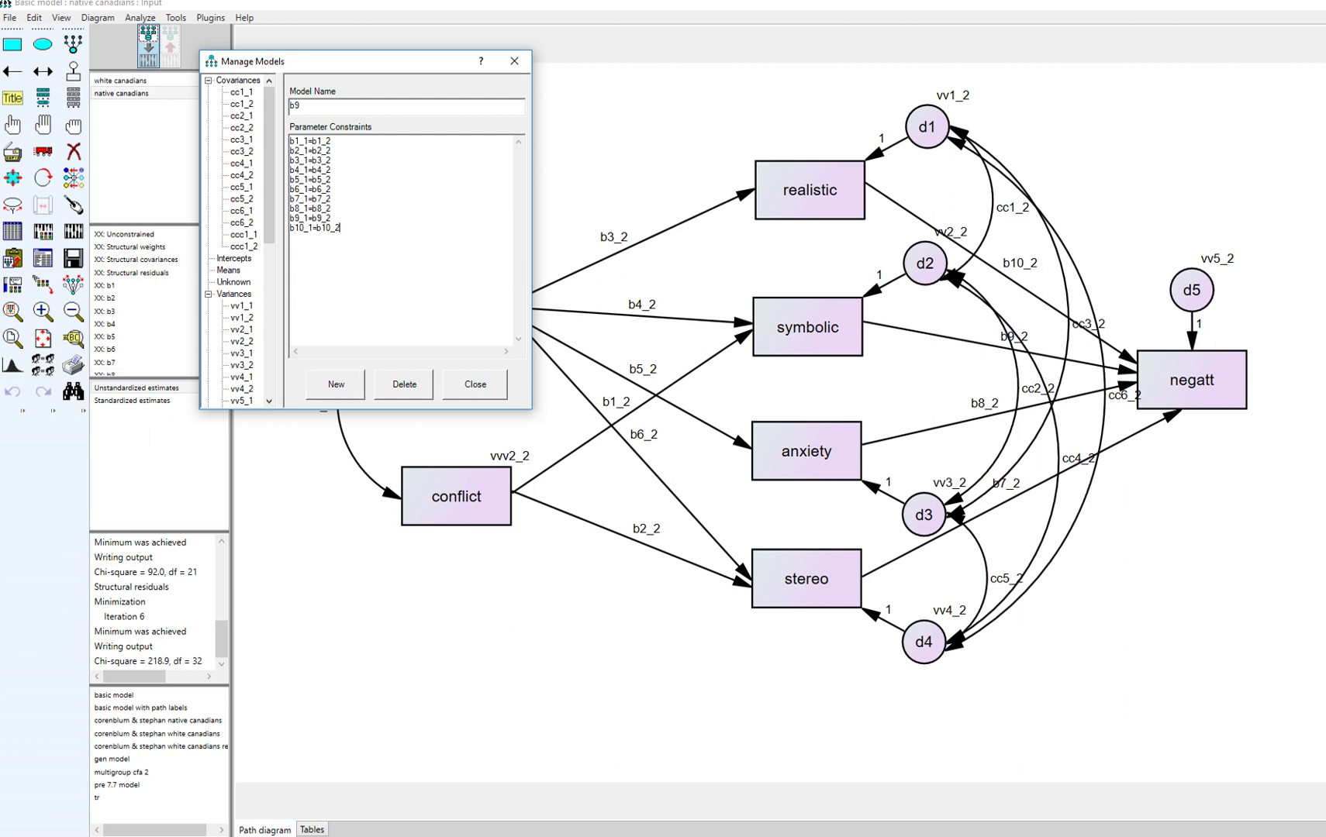
drag(333, 208, 290, 161)
key(BackSpace)
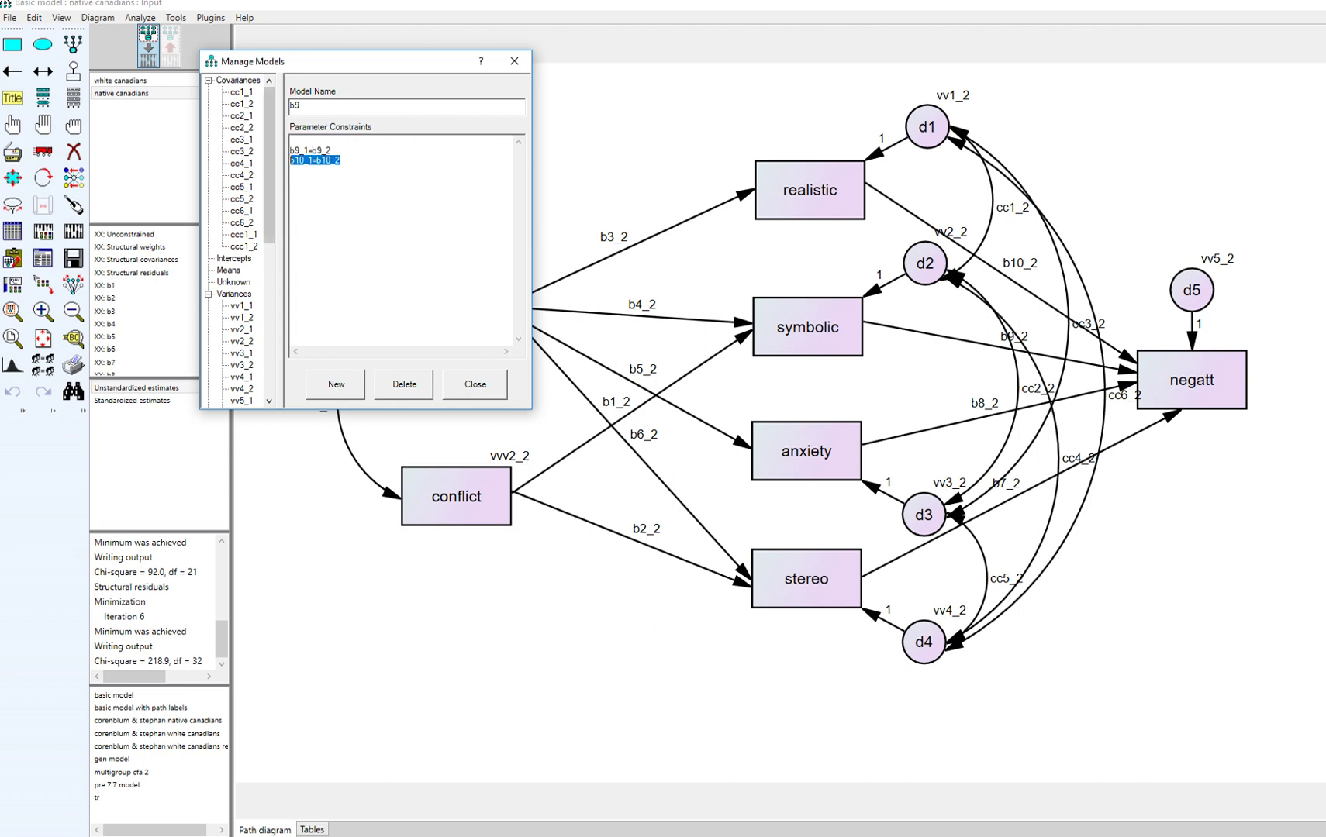
key(BackSpace)
- Add model b10 whose only constraint is b10_1=b10_2
click(335, 384)
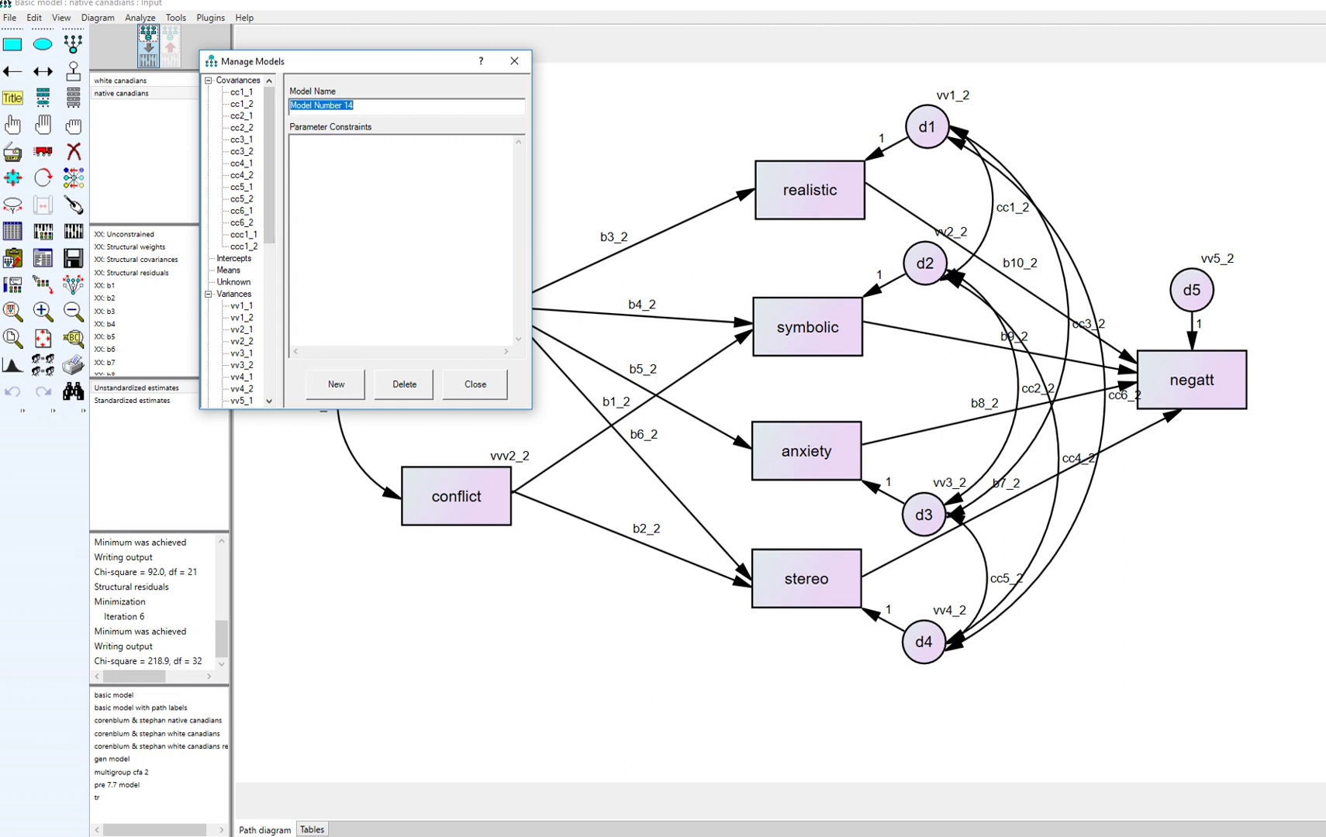
text(b10)
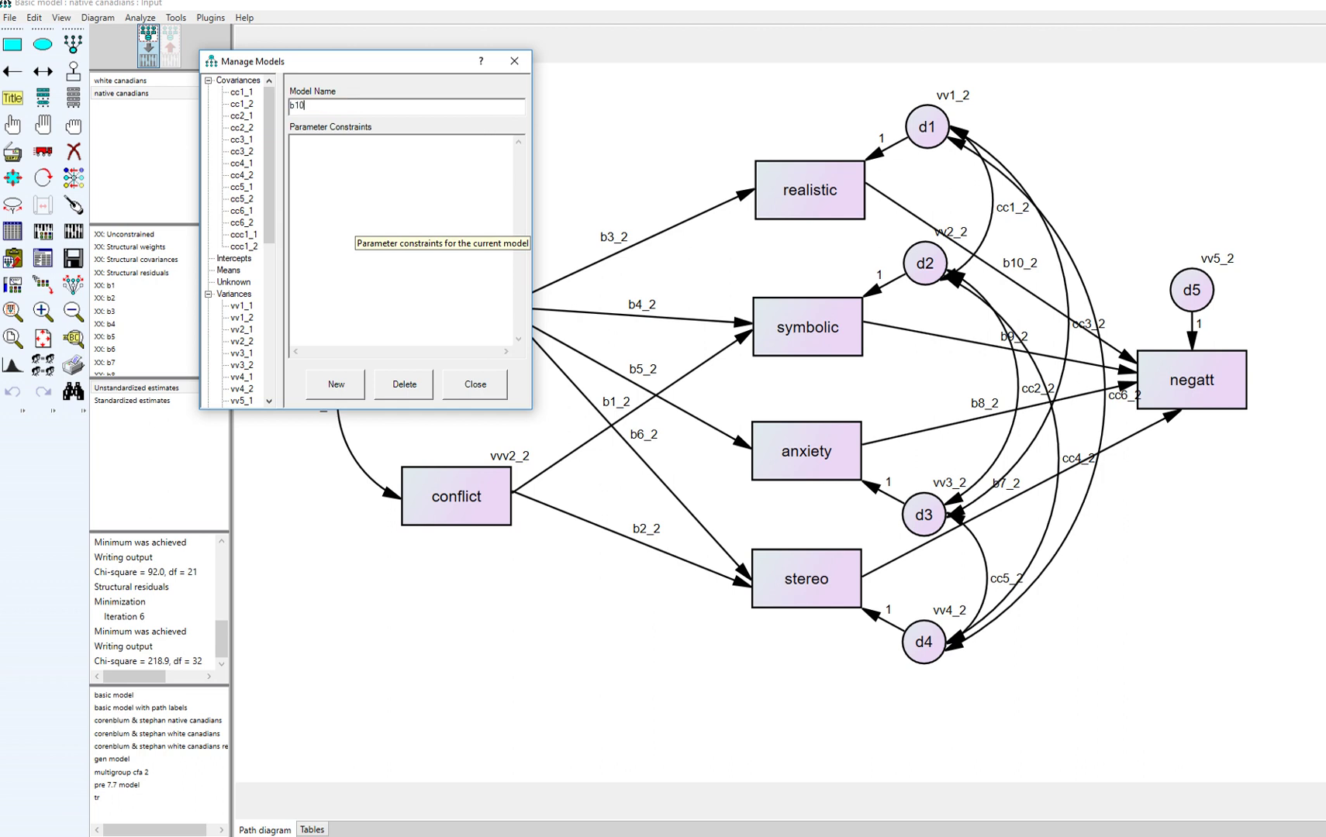
key(Tab)
text(b1_1=b1_2 b2_1=b2_2 b3_1=b3_2 b4_1=b4_2 b5_1=b5_2 b6_1=b6_2 b7_1=b7_2 b8_1=b8_2 b9_1=b9_2 b10_1=b10_2)
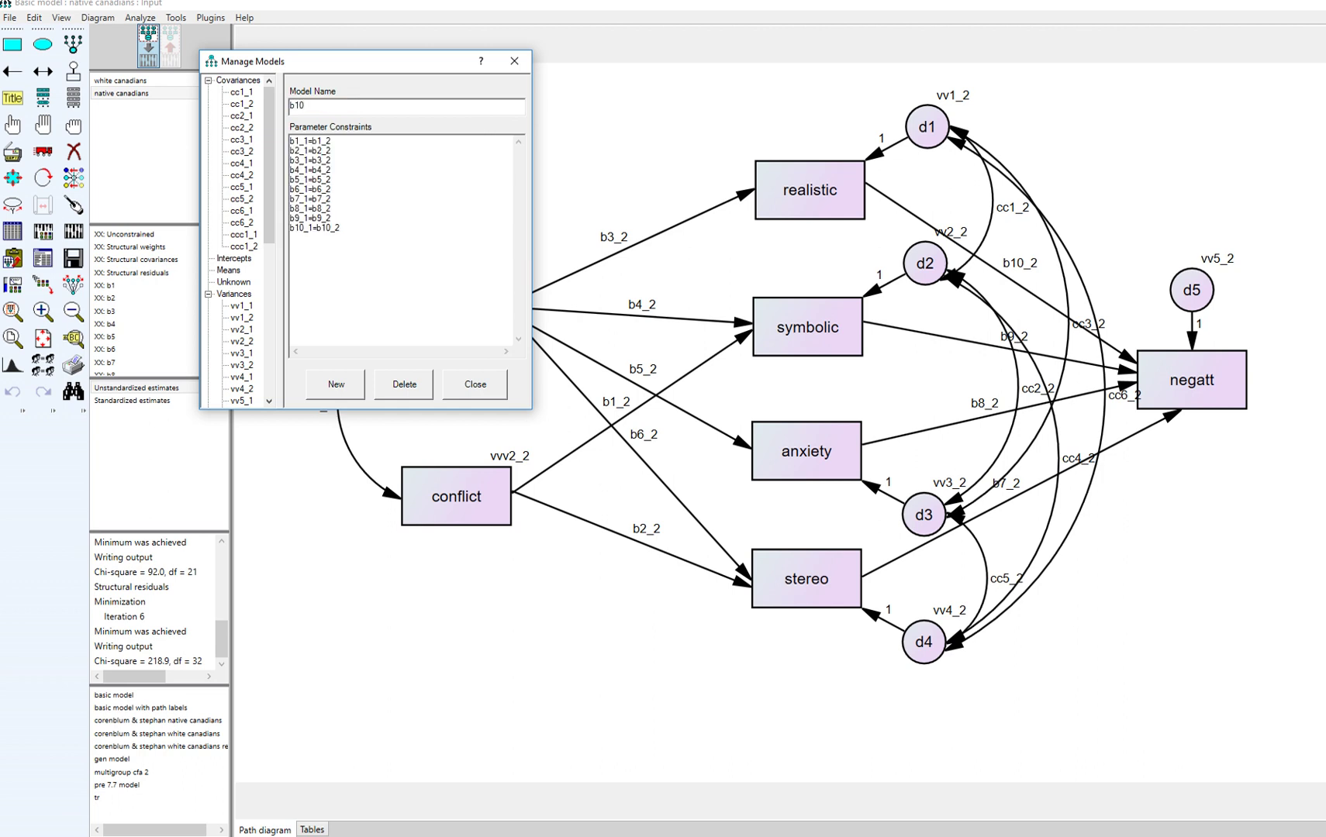
drag(332, 219, 232, 87)
key(Delete)
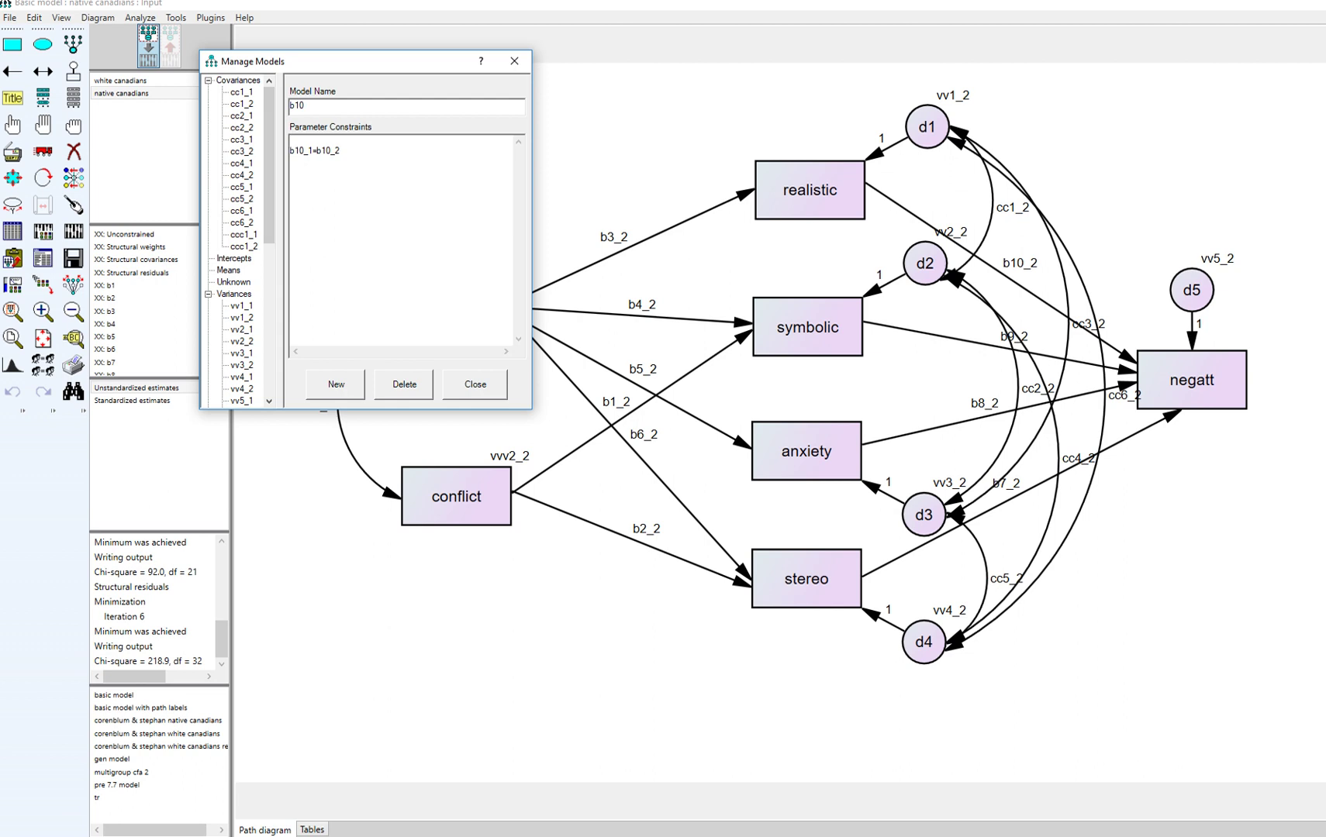
- Close Manage Models, calculate estimates for all models, and open the text output
click(475, 384)
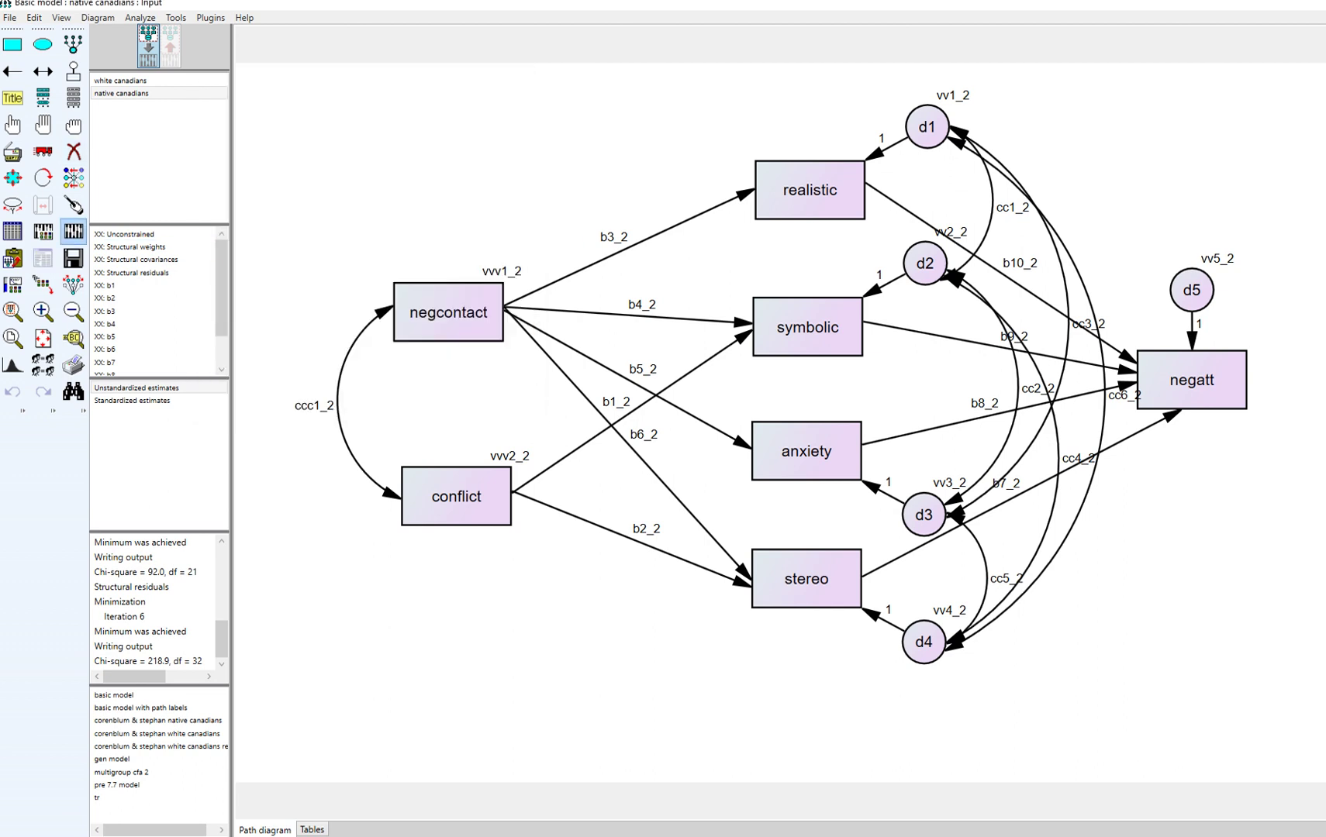
click(73, 231)
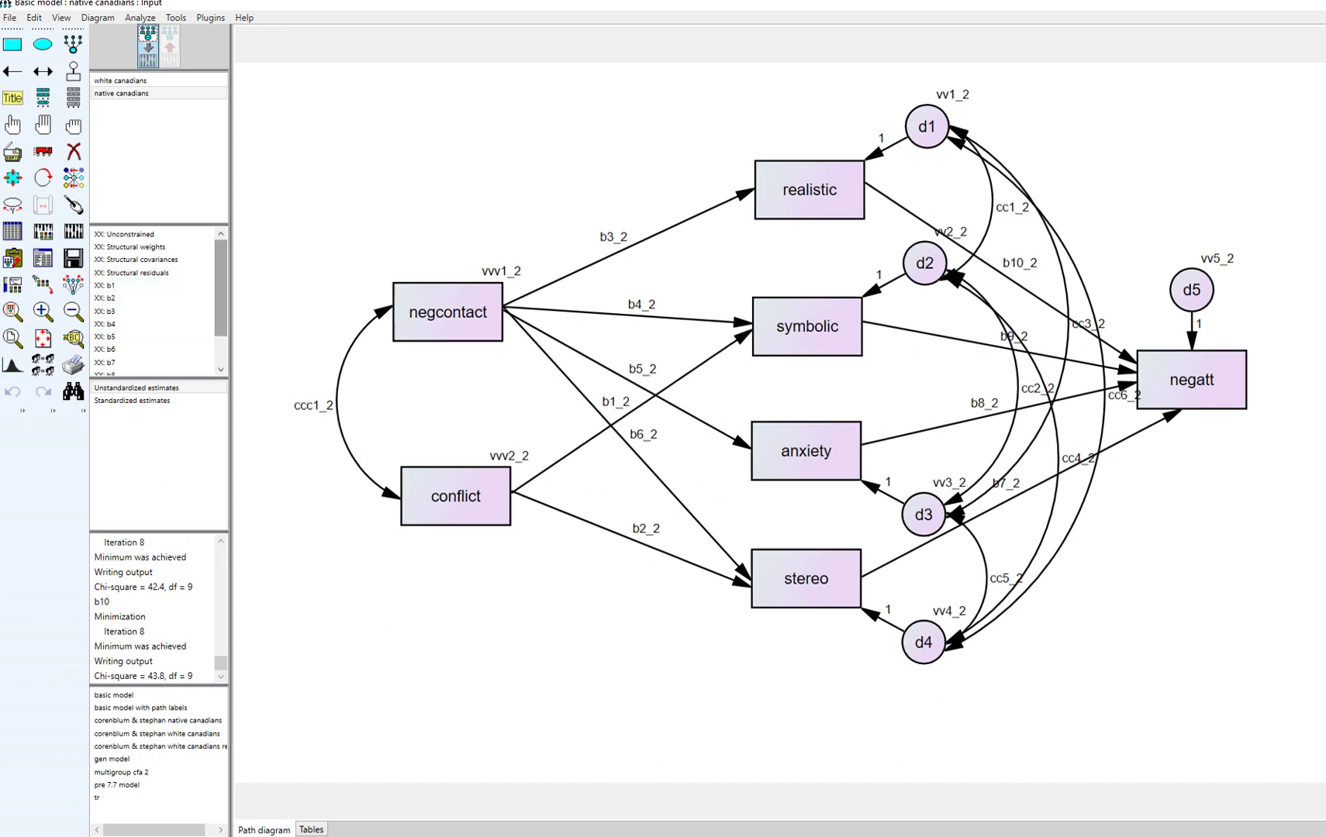
click(43, 258)
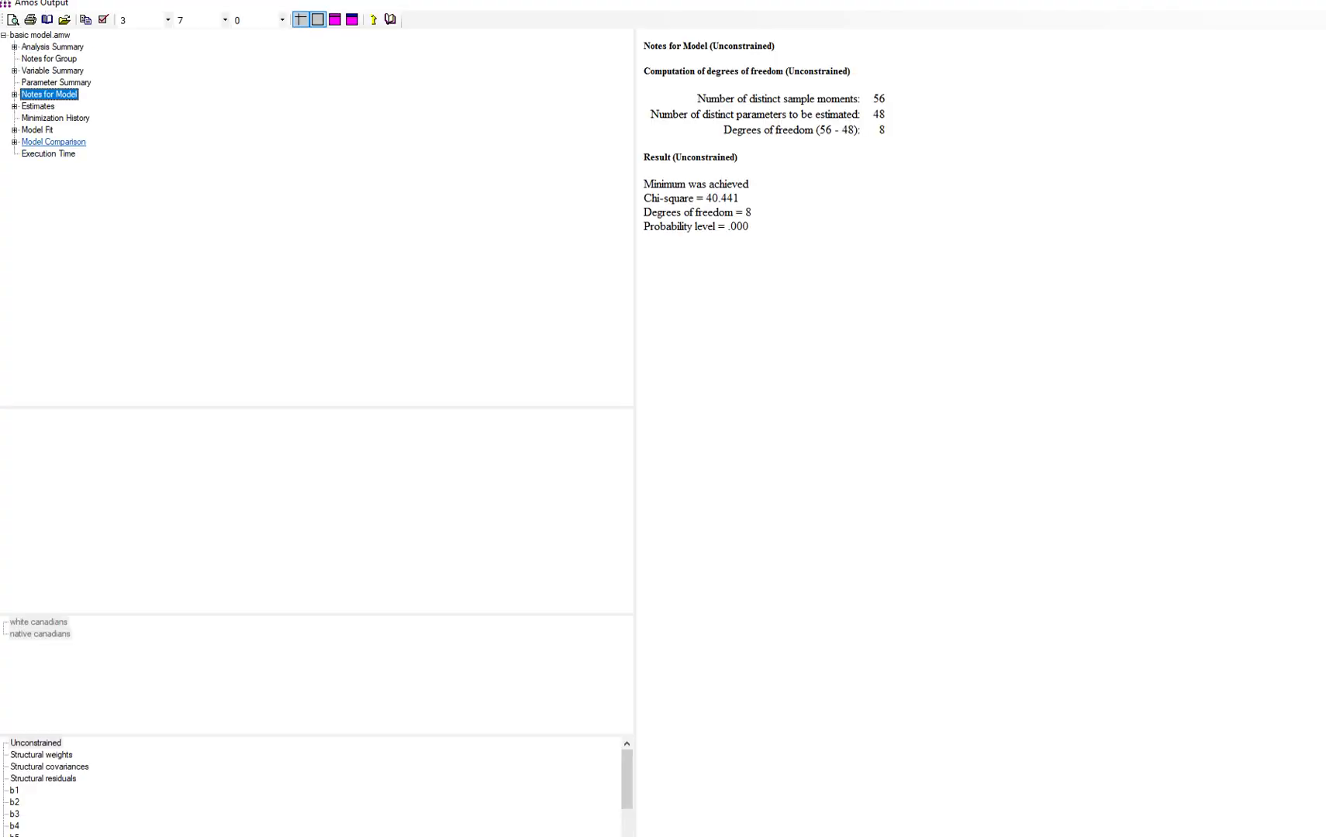
- Show Nested Model Comparisons and mark the Structural weights vs Unconstrained test with p .001
click(37, 130)
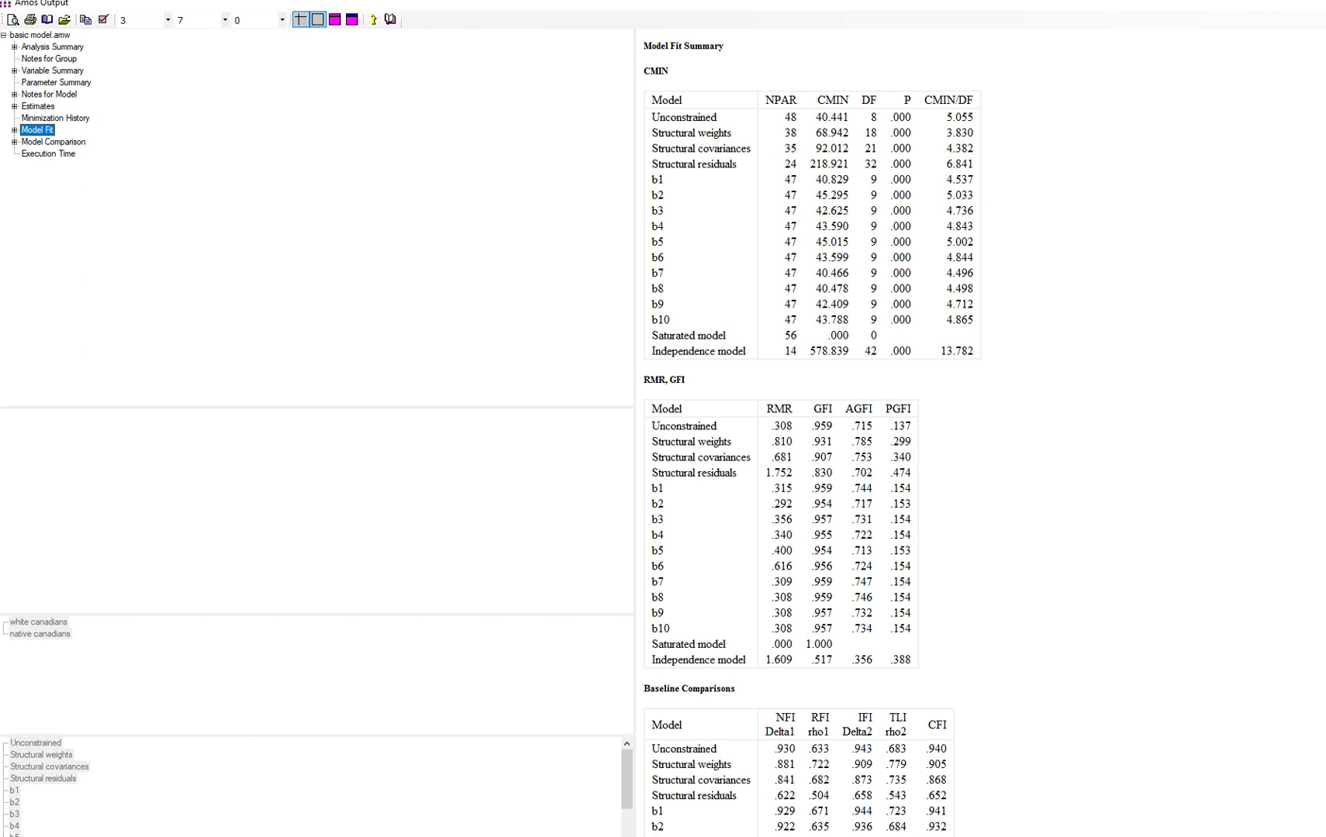
click(54, 142)
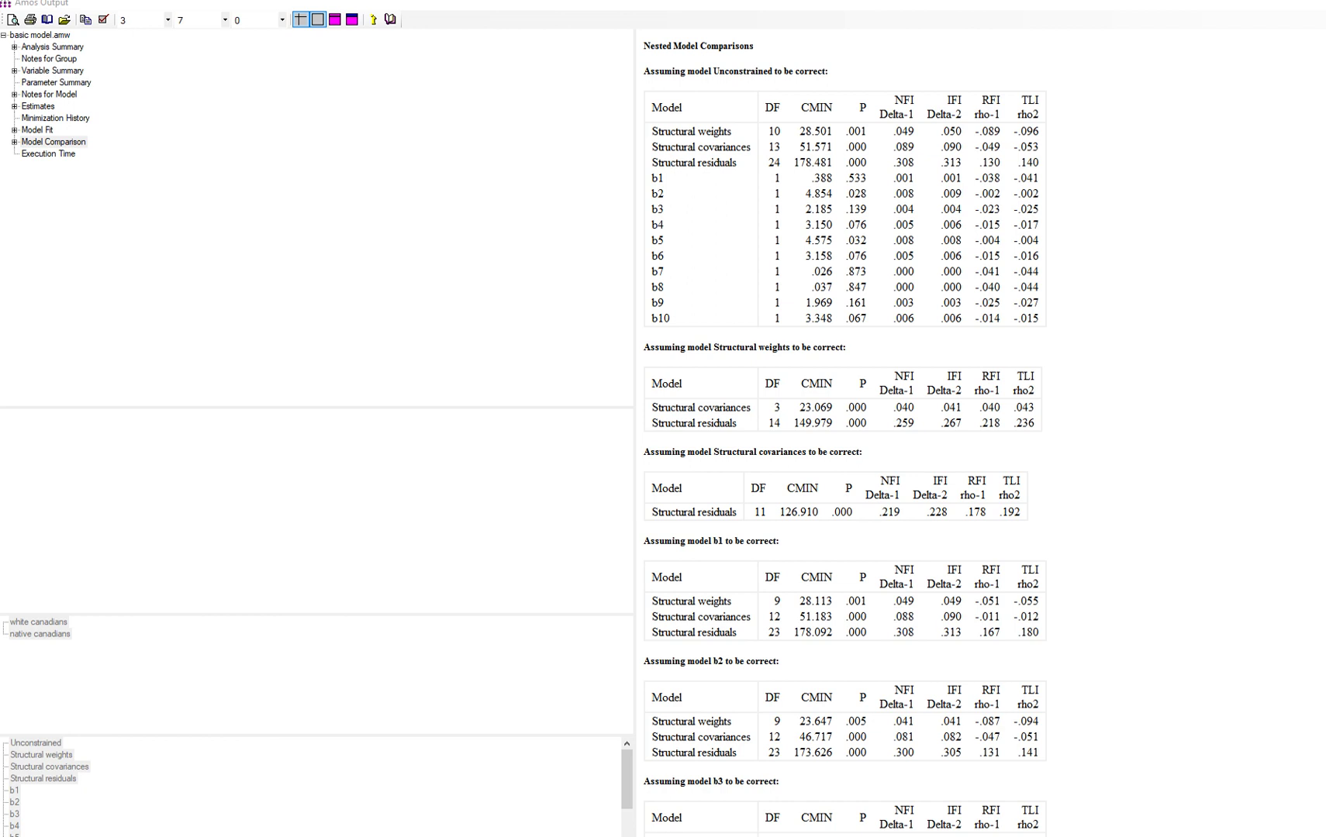
drag(671, 137, 735, 137)
drag(708, 77, 831, 81)
mouse_move(853, 138)
mouse_down()
mouse_move(878, 137)
mouse_move(839, 118)
mouse_move(837, 138)
mouse_up()
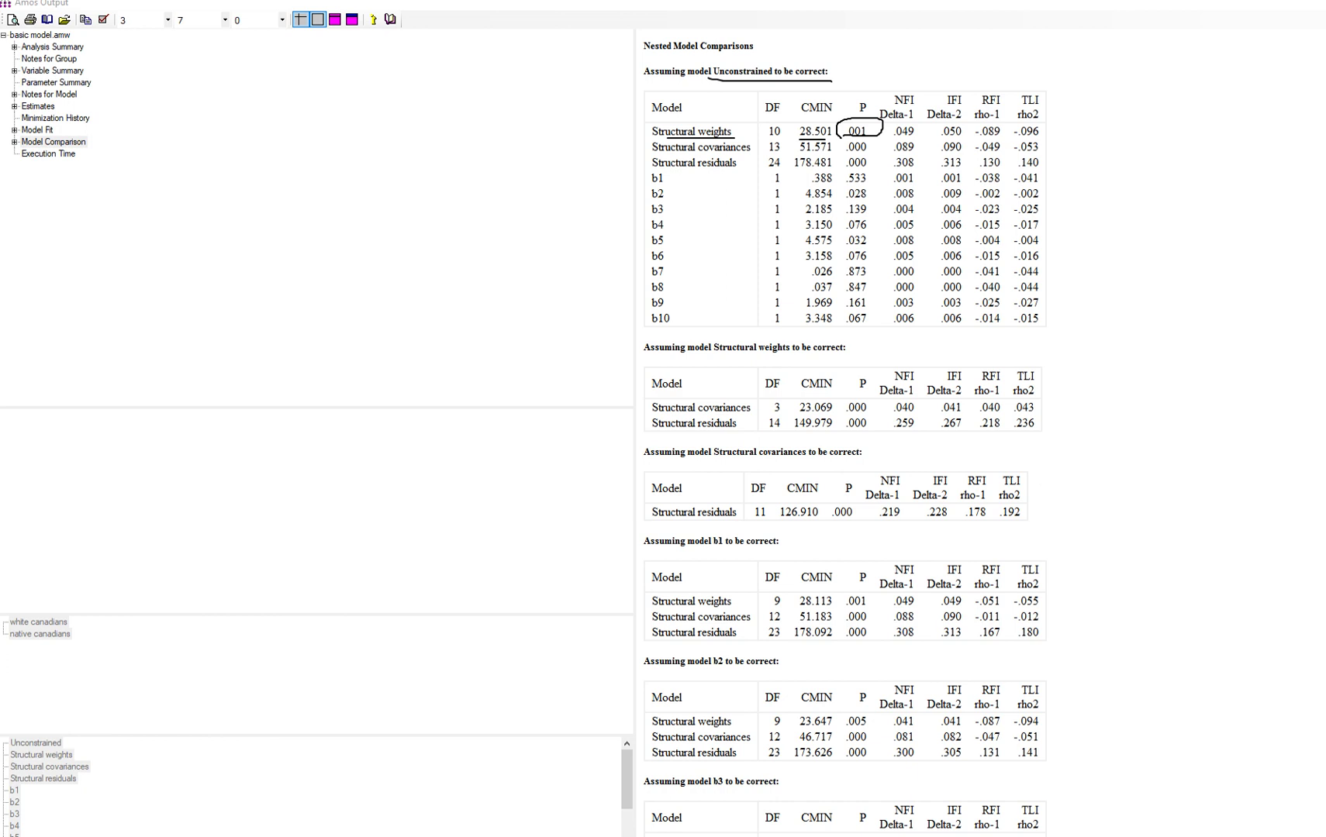
- Underline b1 and its p value .533, then clear the ink
drag(640, 186, 665, 185)
mouse_move(842, 187)
mouse_down()
mouse_move(857, 185)
mouse_move(826, 185)
mouse_move(869, 181)
mouse_up()
key(Escape)
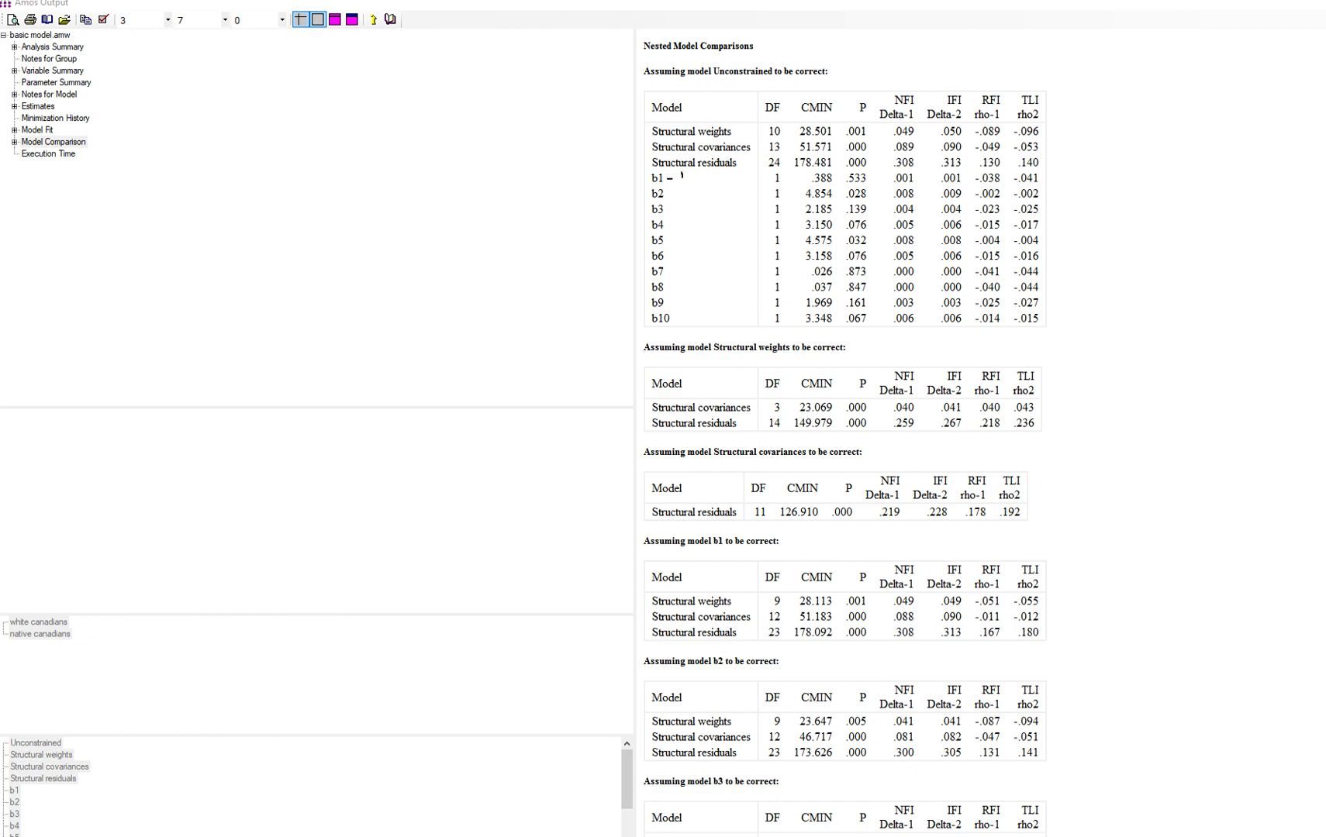
- Tick b1 as invariant (p = .533) and flag b2 as differing (p = .028)
drag(696, 173, 706, 170)
drag(839, 183, 881, 187)
drag(843, 200, 874, 203)
mouse_move(643, 187)
mouse_down()
mouse_move(669, 200)
mouse_move(641, 189)
mouse_up()
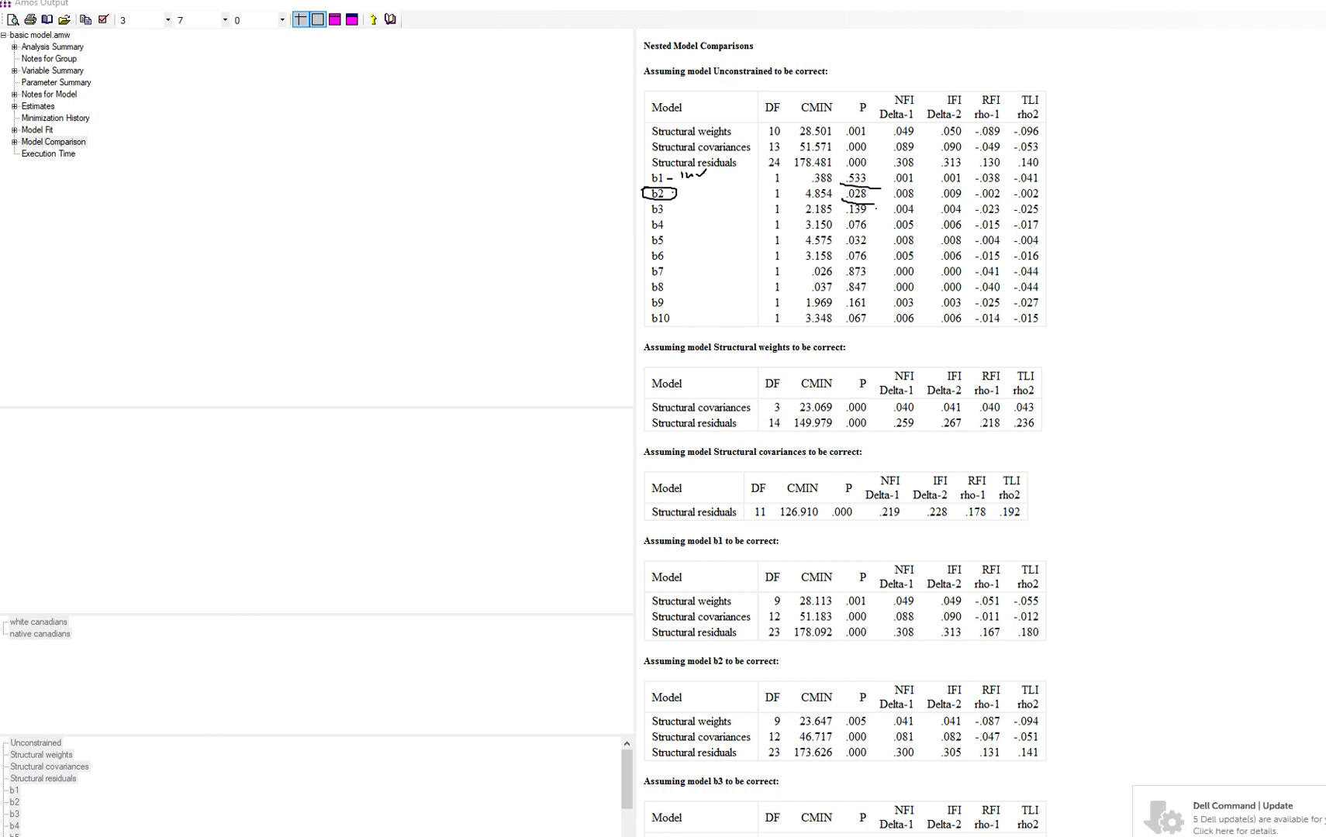
- Annotate b3 (p = .139) as invariant, and mark b4 (.076) and b5 (.032)
drag(847, 219, 861, 213)
drag(643, 214, 668, 213)
drag(686, 201, 671, 228)
drag(846, 231, 872, 231)
drag(677, 224, 647, 230)
drag(849, 248, 874, 249)
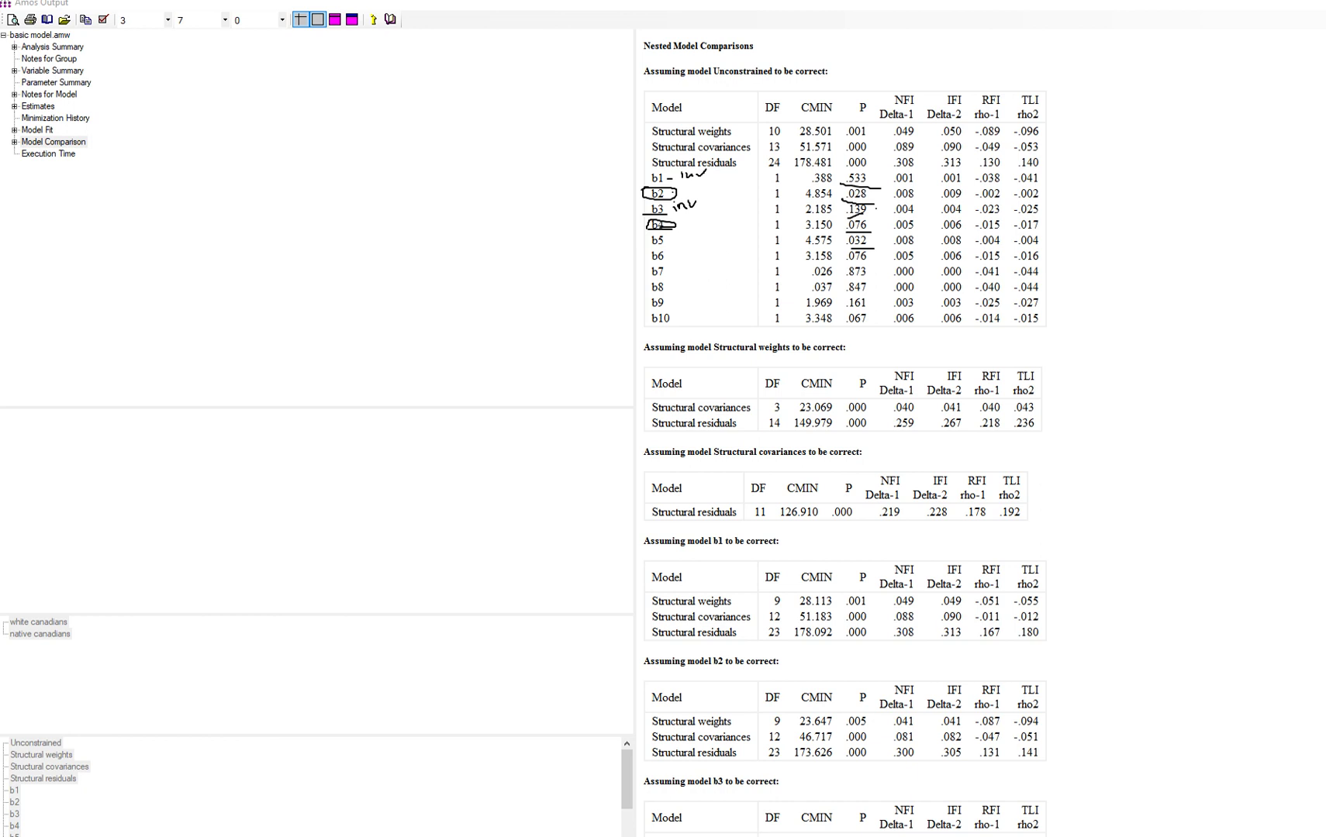
mouse_move(649, 247)
mouse_down()
mouse_move(673, 247)
mouse_move(668, 232)
mouse_move(637, 234)
mouse_move(657, 246)
mouse_up()
- Mark b6 (.076), the b7–b9 p values and b10 (.067), then clear the ink
drag(843, 258, 867, 258)
mouse_move(659, 260)
mouse_down()
mouse_move(681, 249)
mouse_move(657, 245)
mouse_move(652, 260)
mouse_up()
drag(875, 270, 867, 302)
mouse_move(680, 268)
mouse_down()
mouse_move(680, 296)
mouse_move(655, 308)
mouse_move(678, 320)
mouse_up()
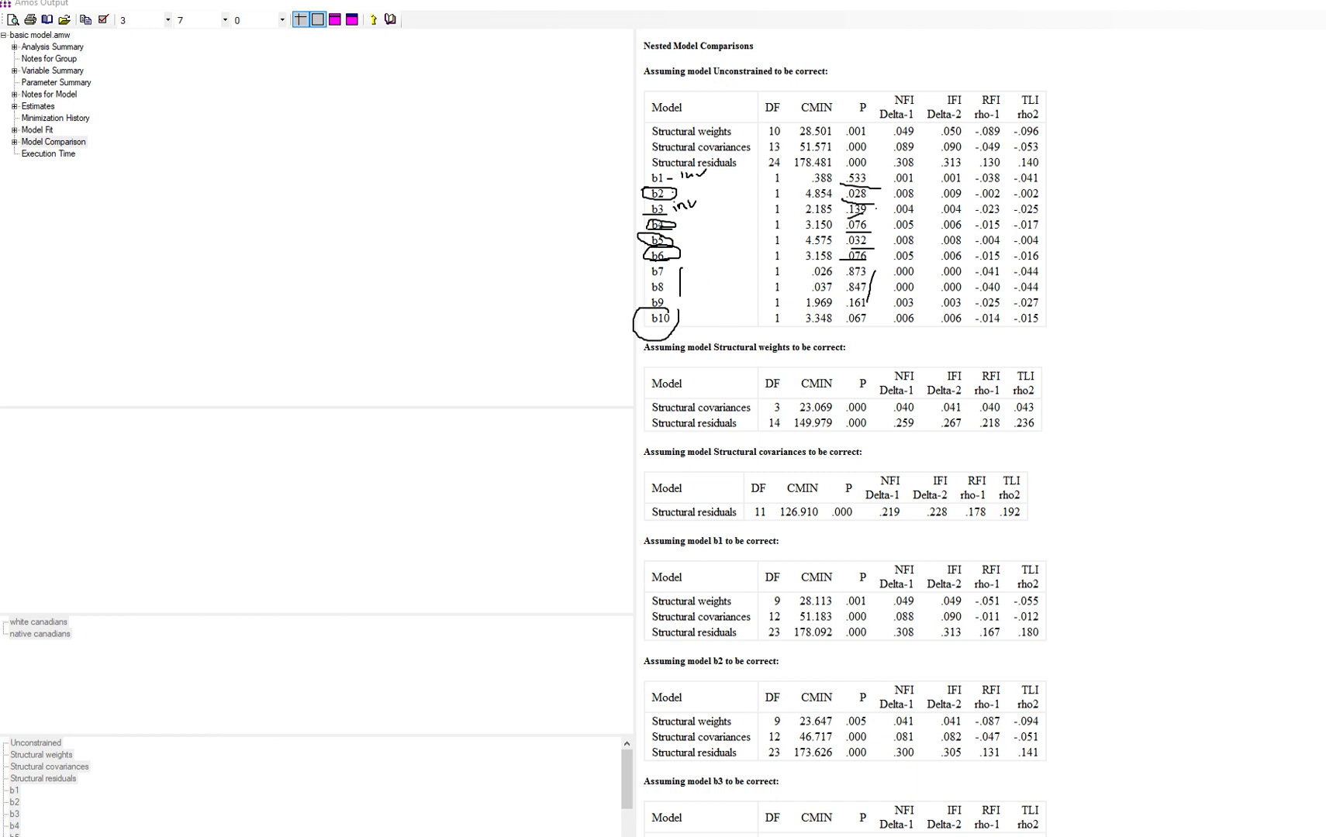
mouse_move(869, 312)
mouse_down()
mouse_move(853, 336)
mouse_move(865, 314)
mouse_up()
key(Escape)
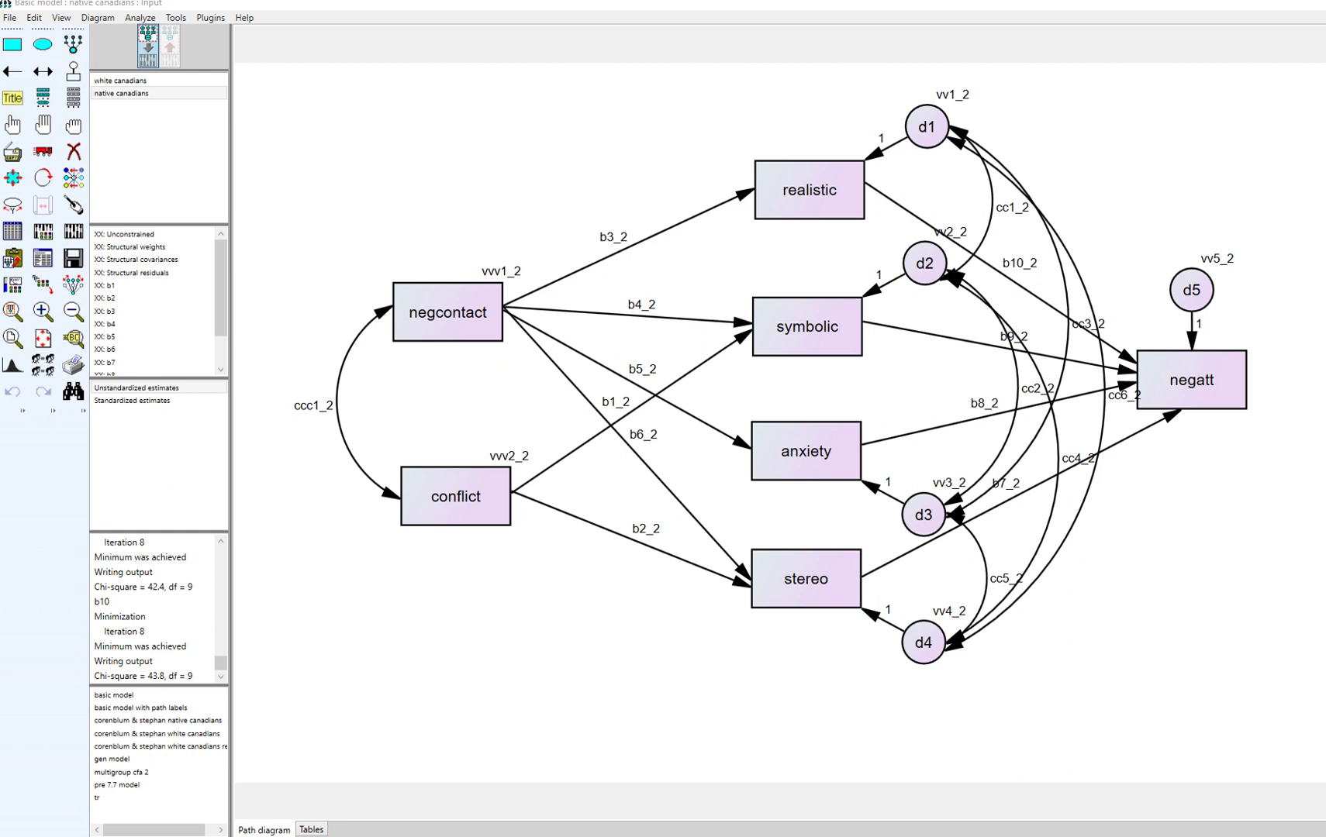
- Enable Critical ratios for differences in Analysis Properties, recalculate estimates and reopen the output
click(139, 17)
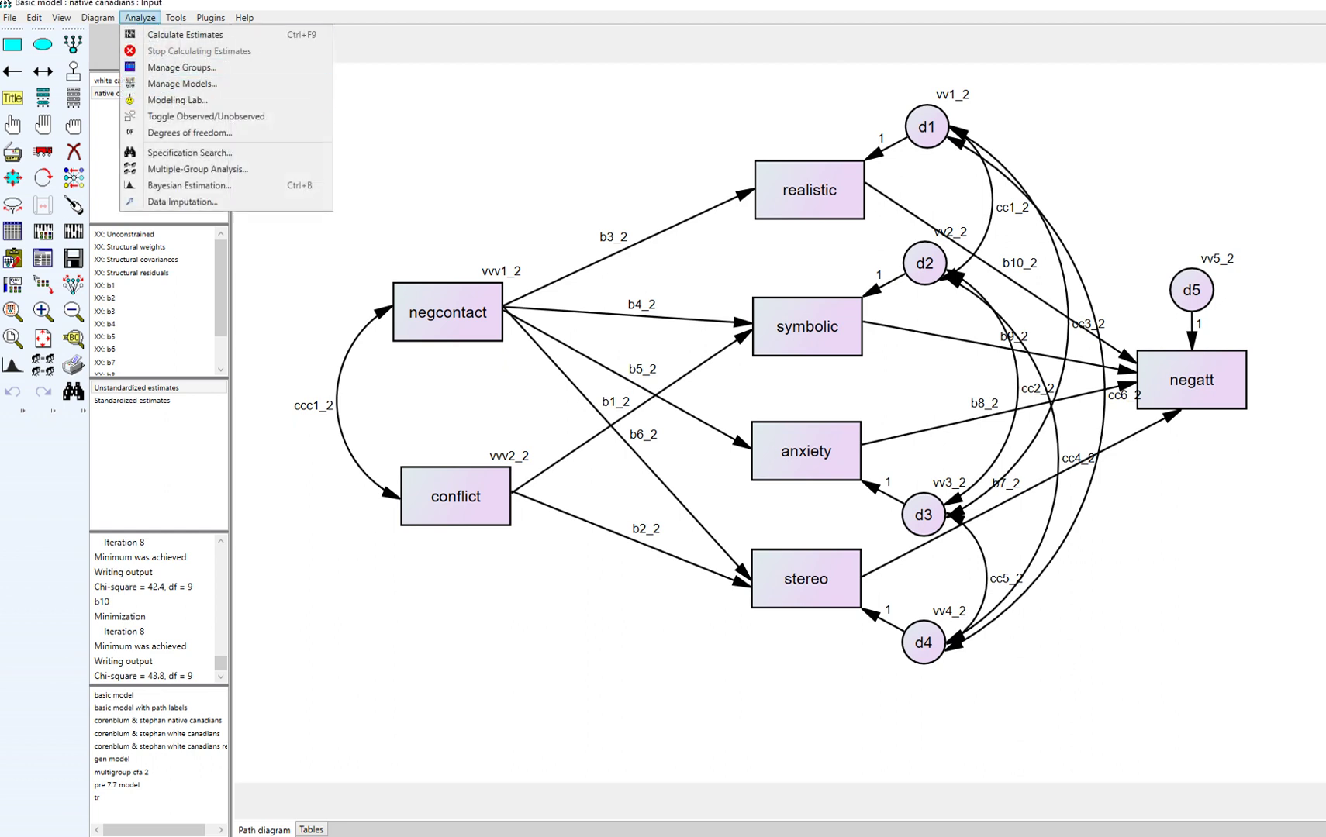
key(Escape)
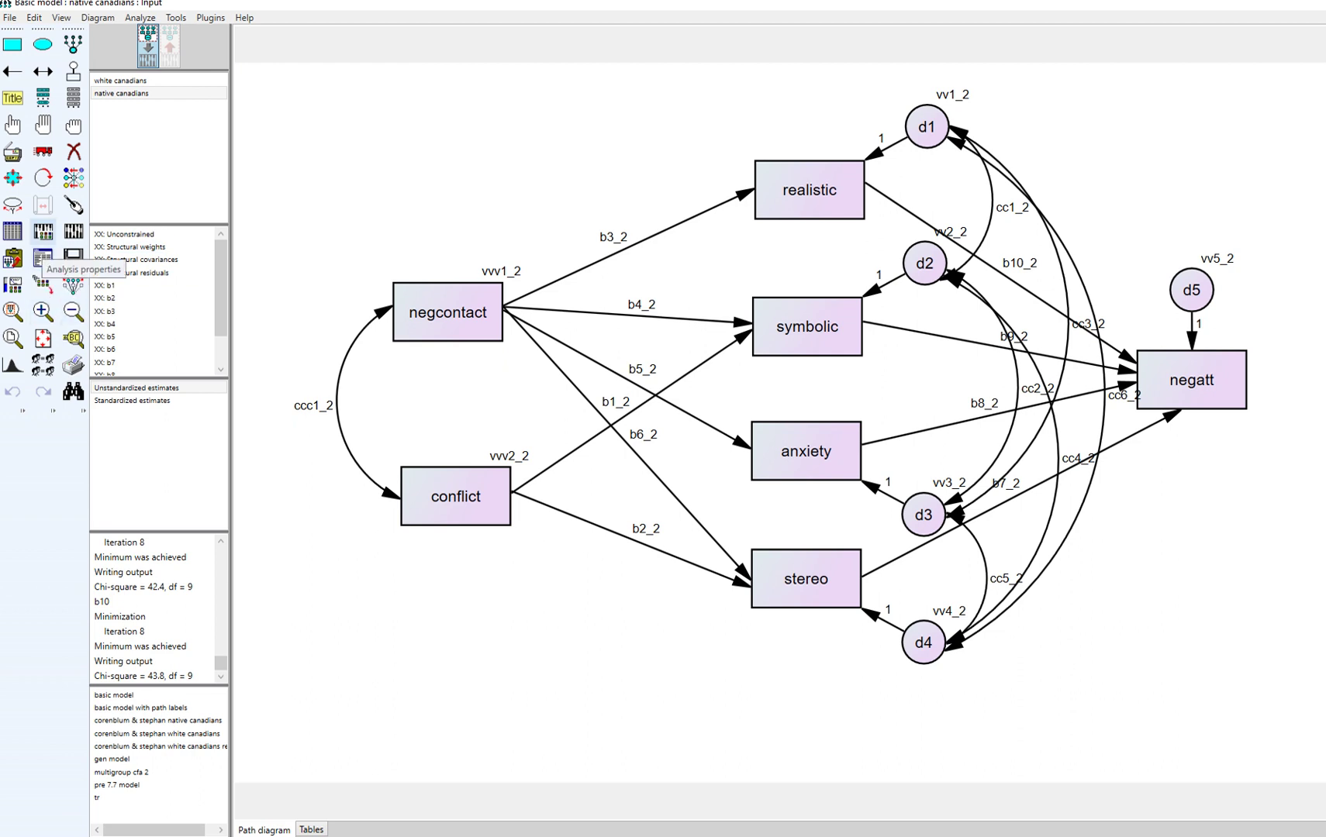
click(42, 258)
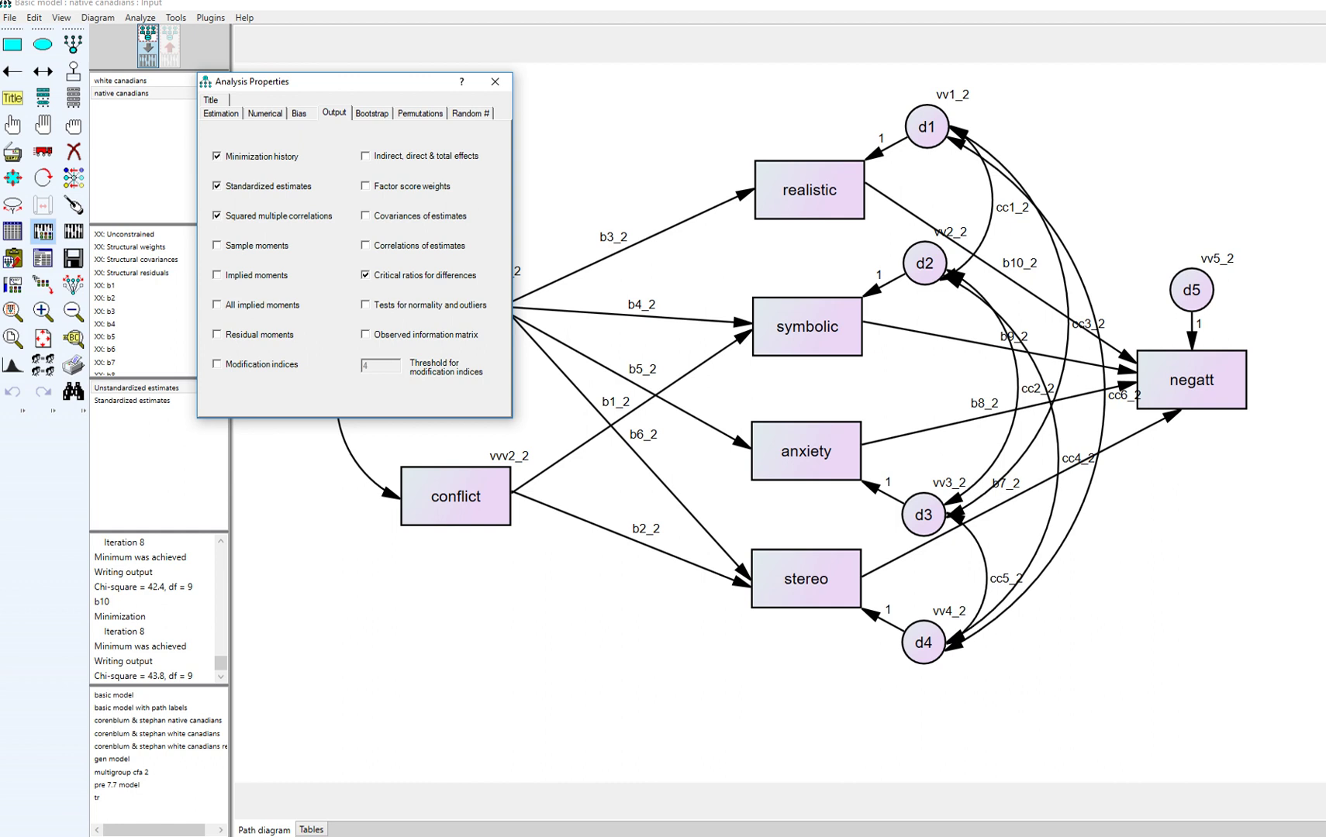
click(494, 81)
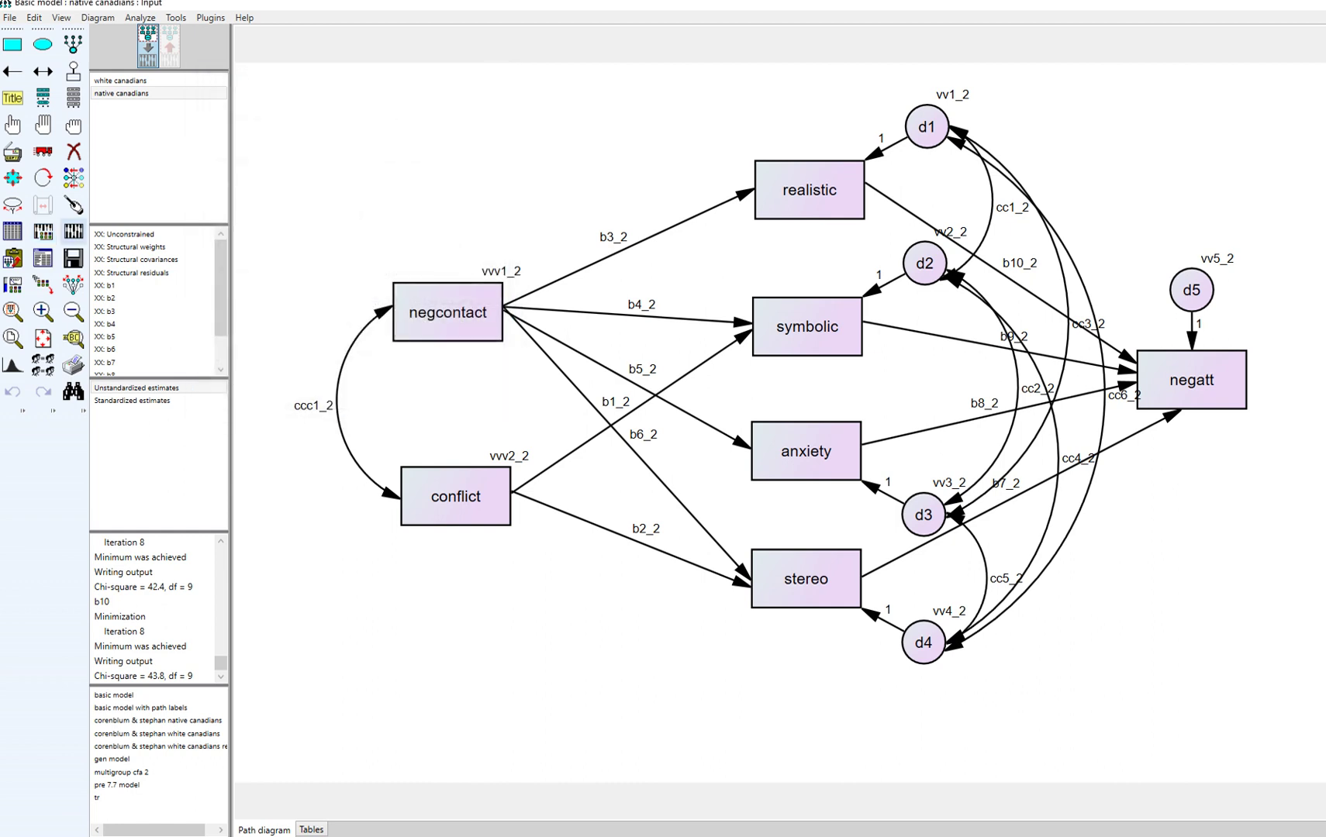
click(73, 258)
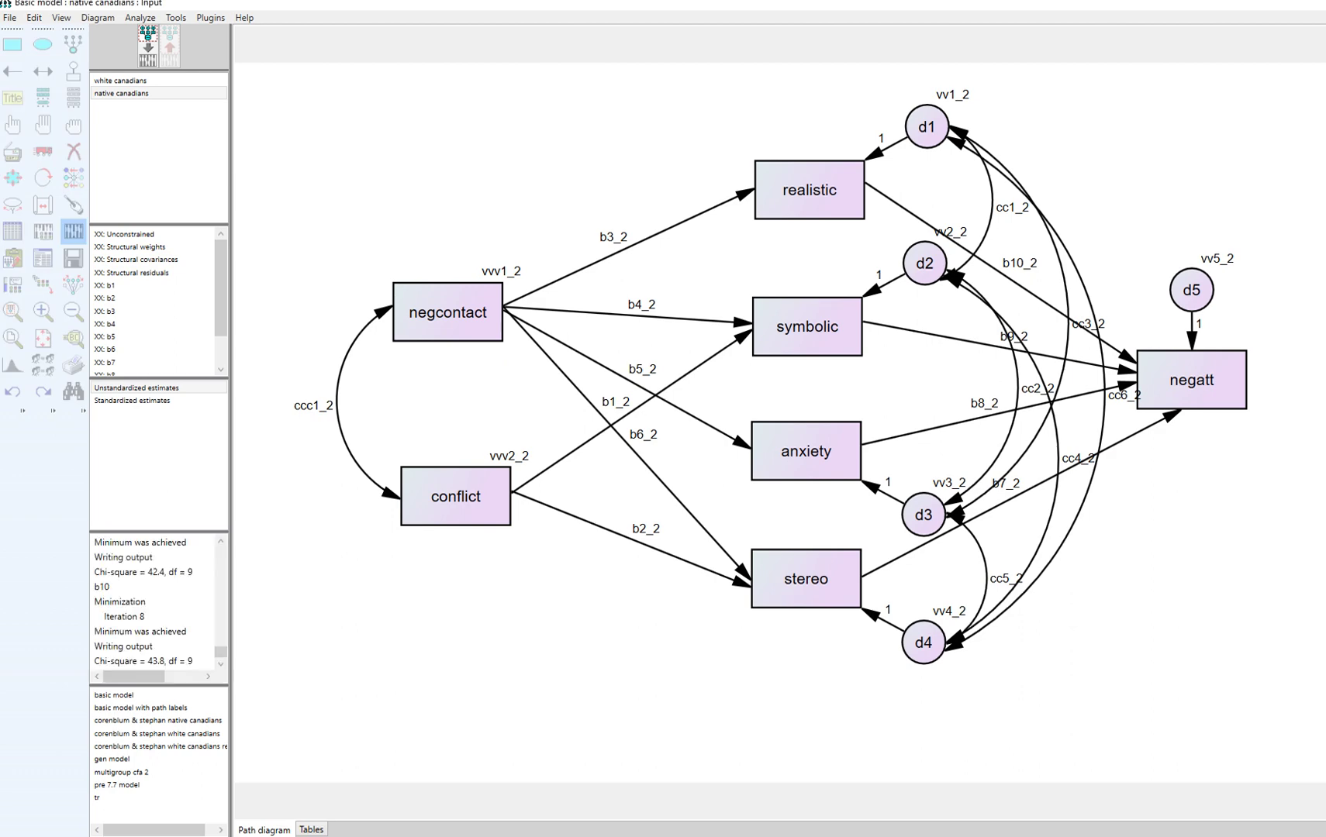
click(43, 258)
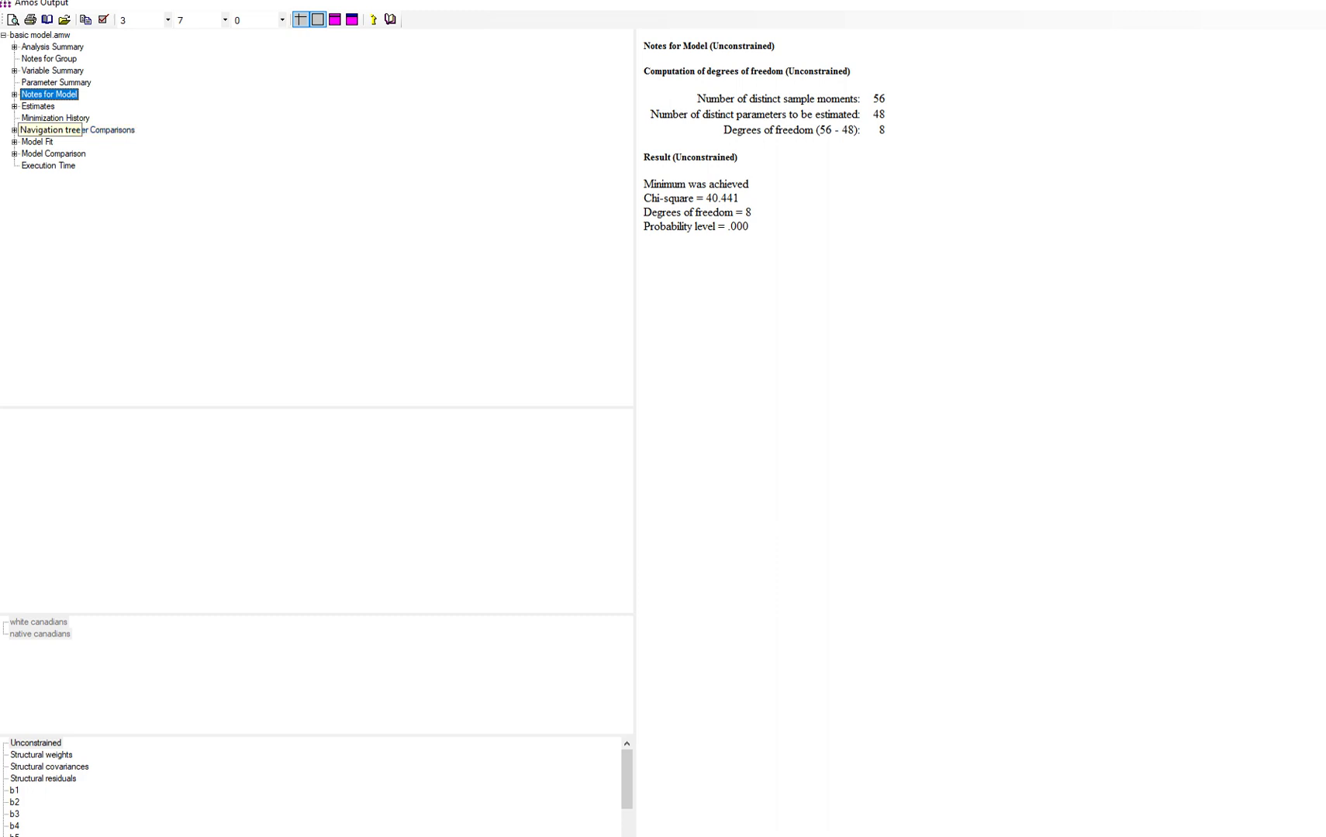
- Look over the nested comparisons, then compare estimates and labels on the path diagram
click(53, 154)
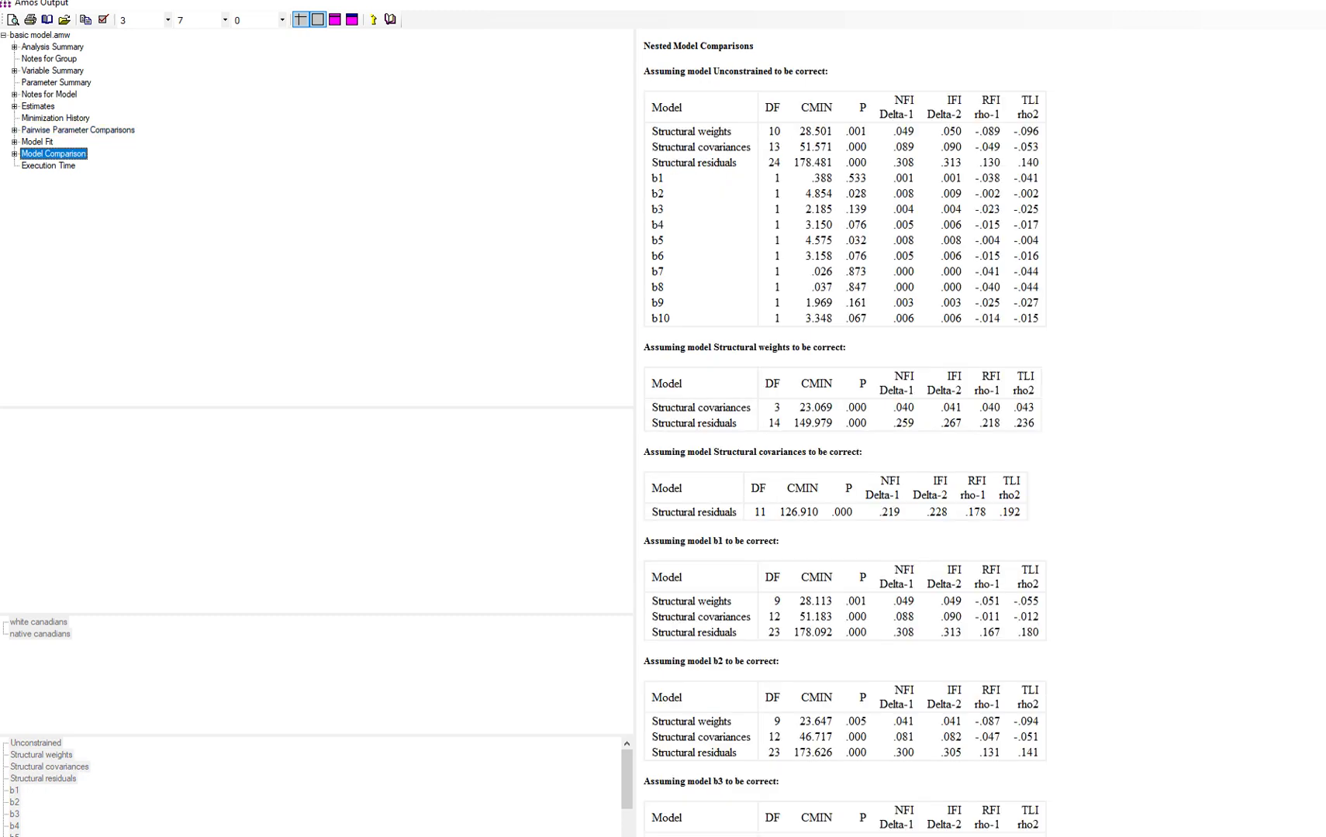
click(77, 129)
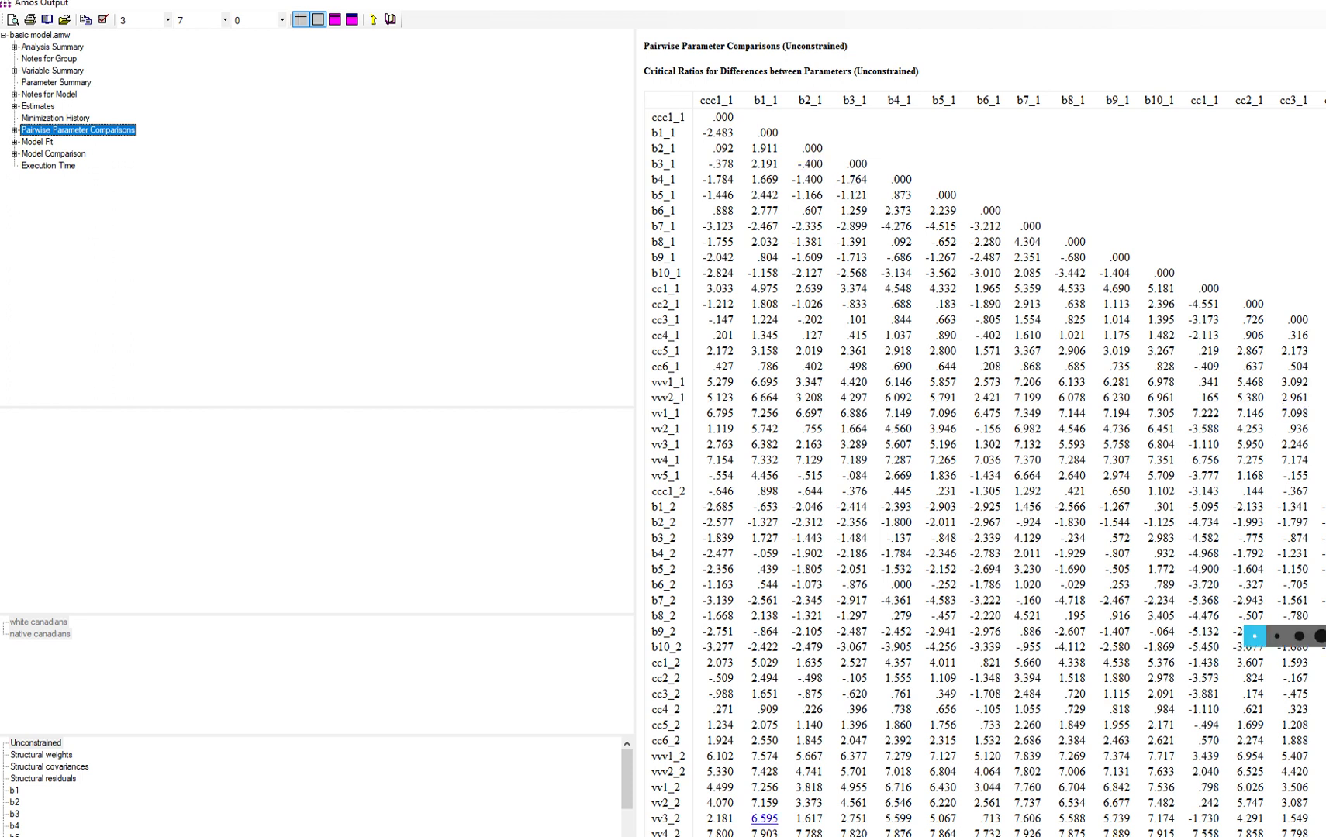
click(528, 835)
click(449, 795)
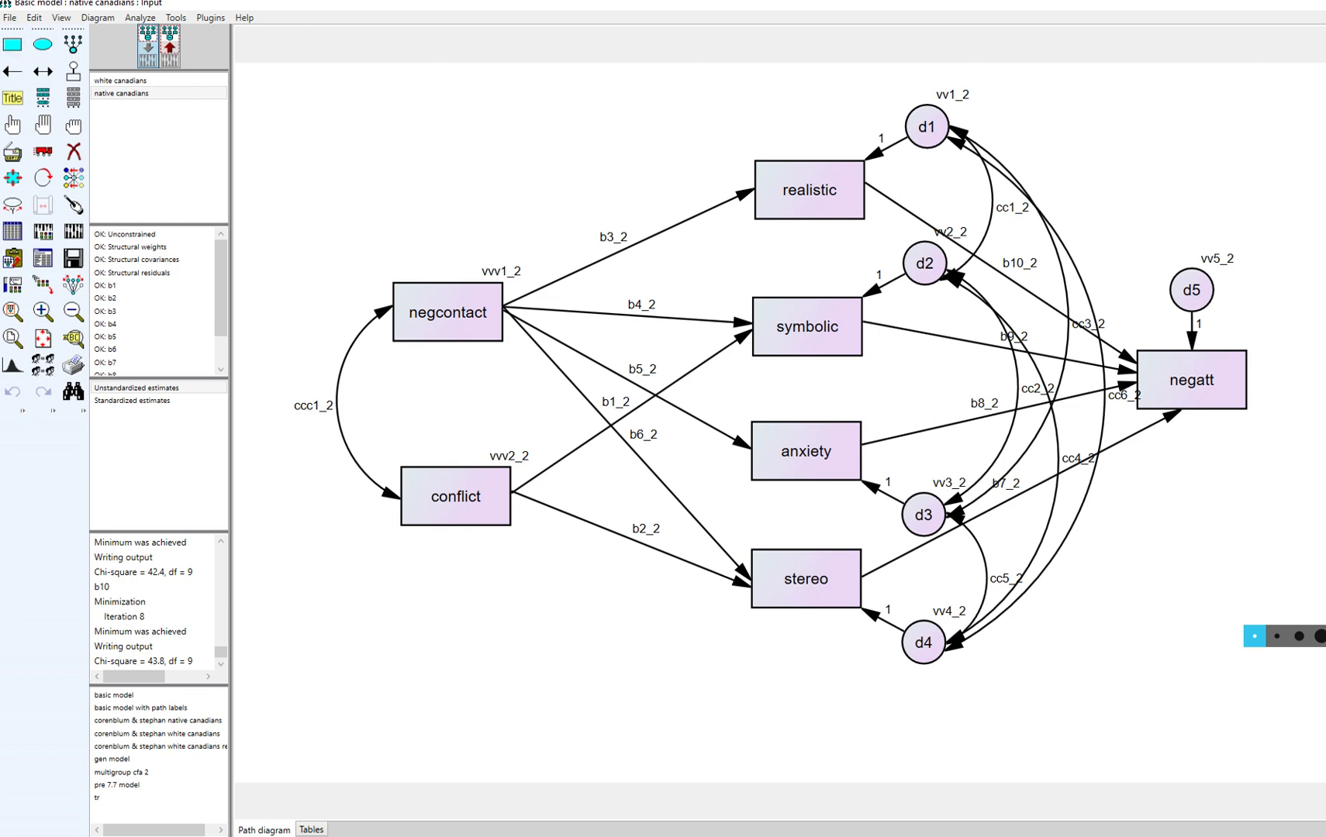
click(170, 47)
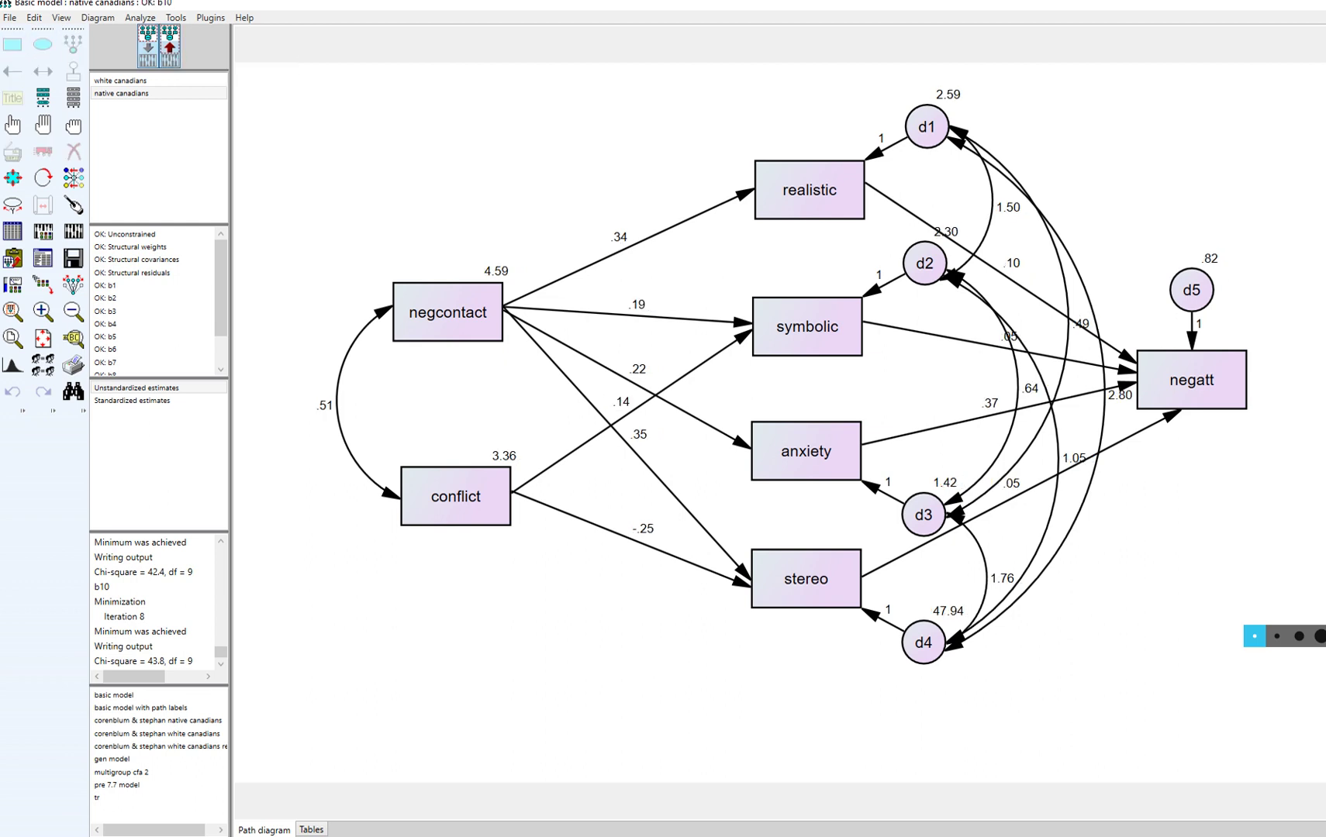
click(148, 46)
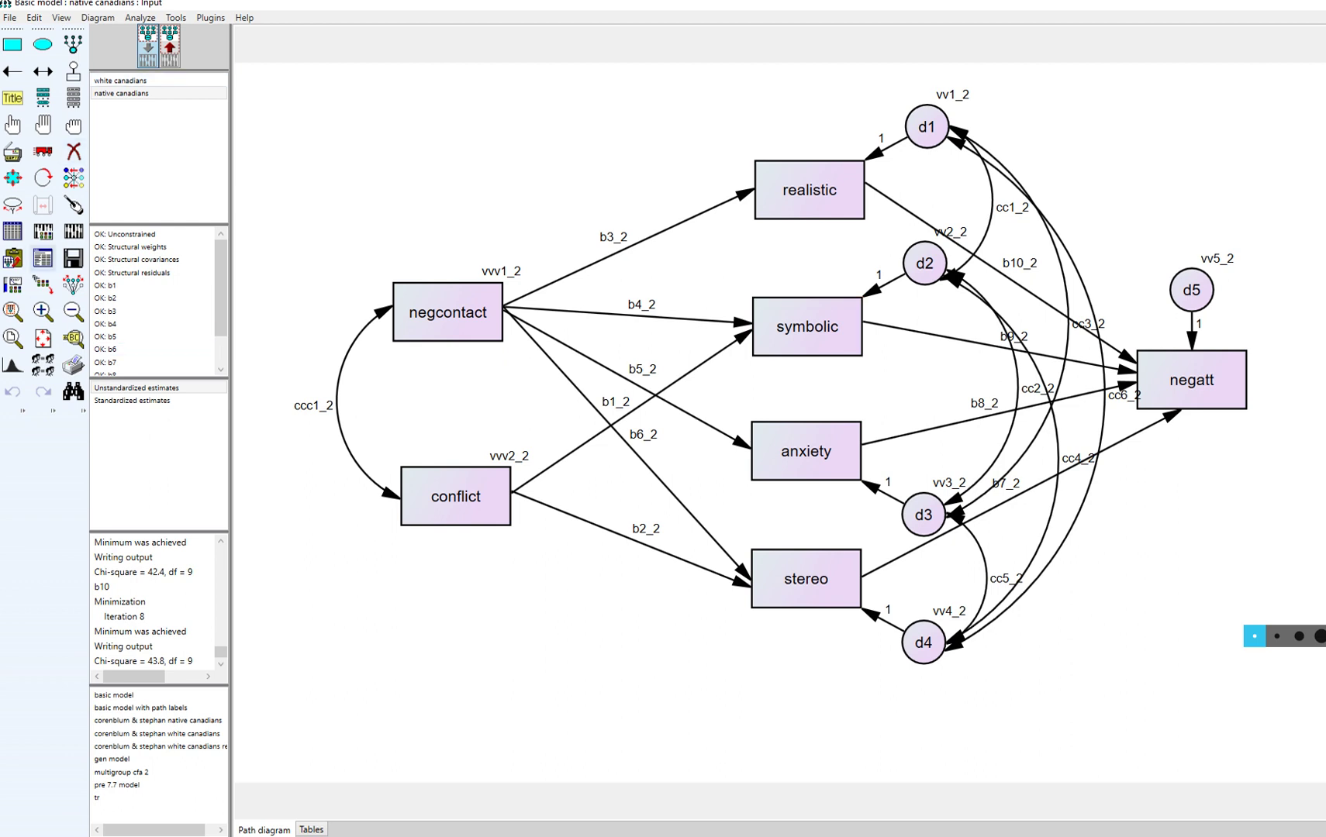
- Back in Amos Output, show the Pairwise Parameter Comparisons table for the Unconstrained model
click(43, 257)
click(49, 94)
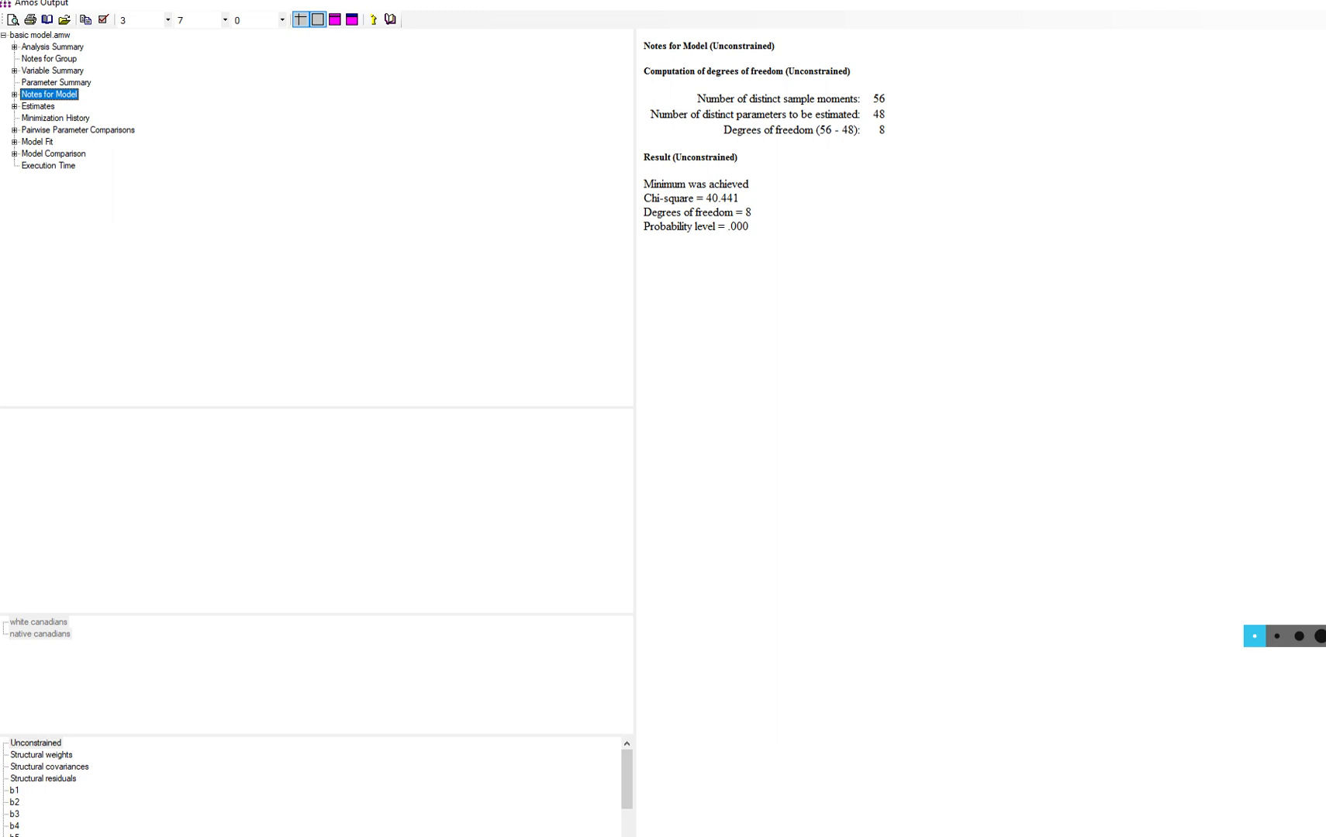
click(78, 129)
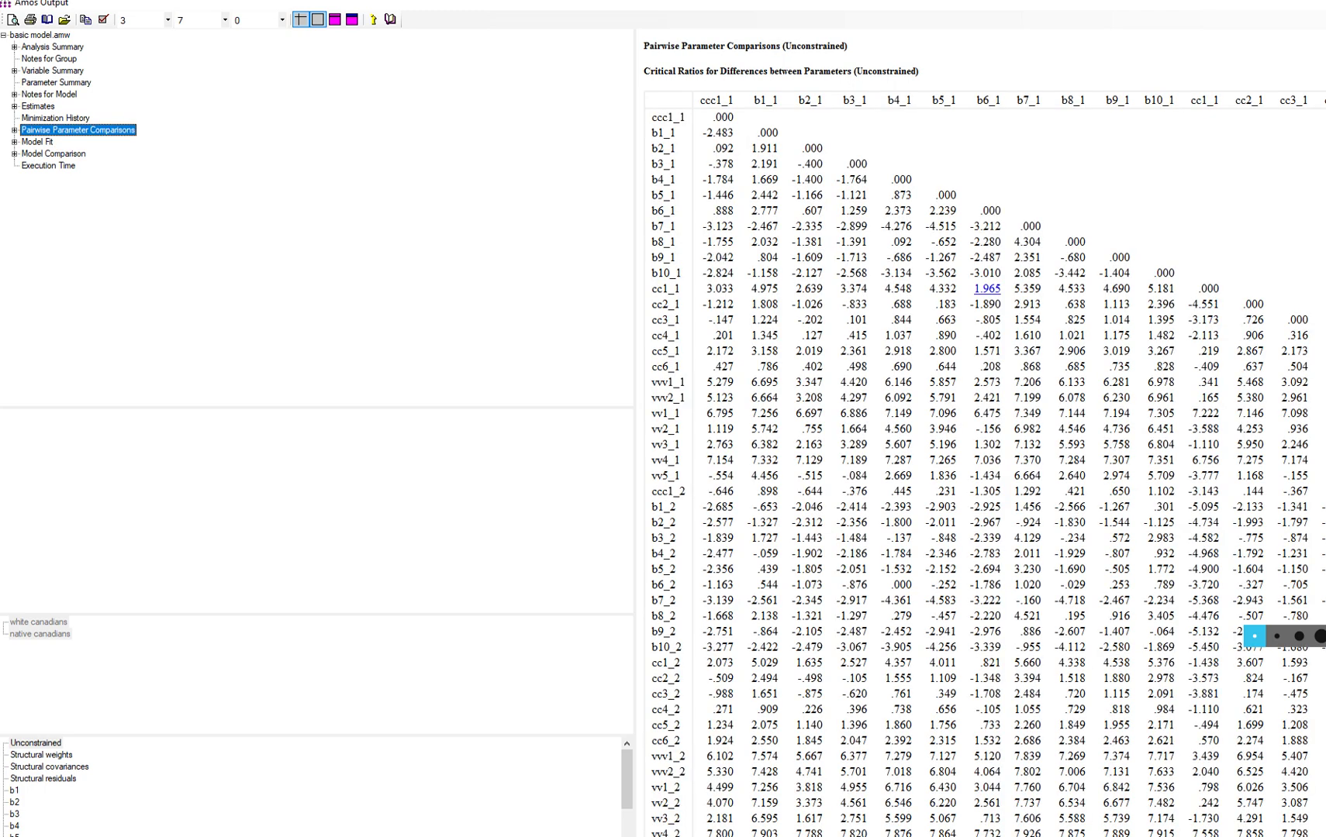
key(alt+Tab)
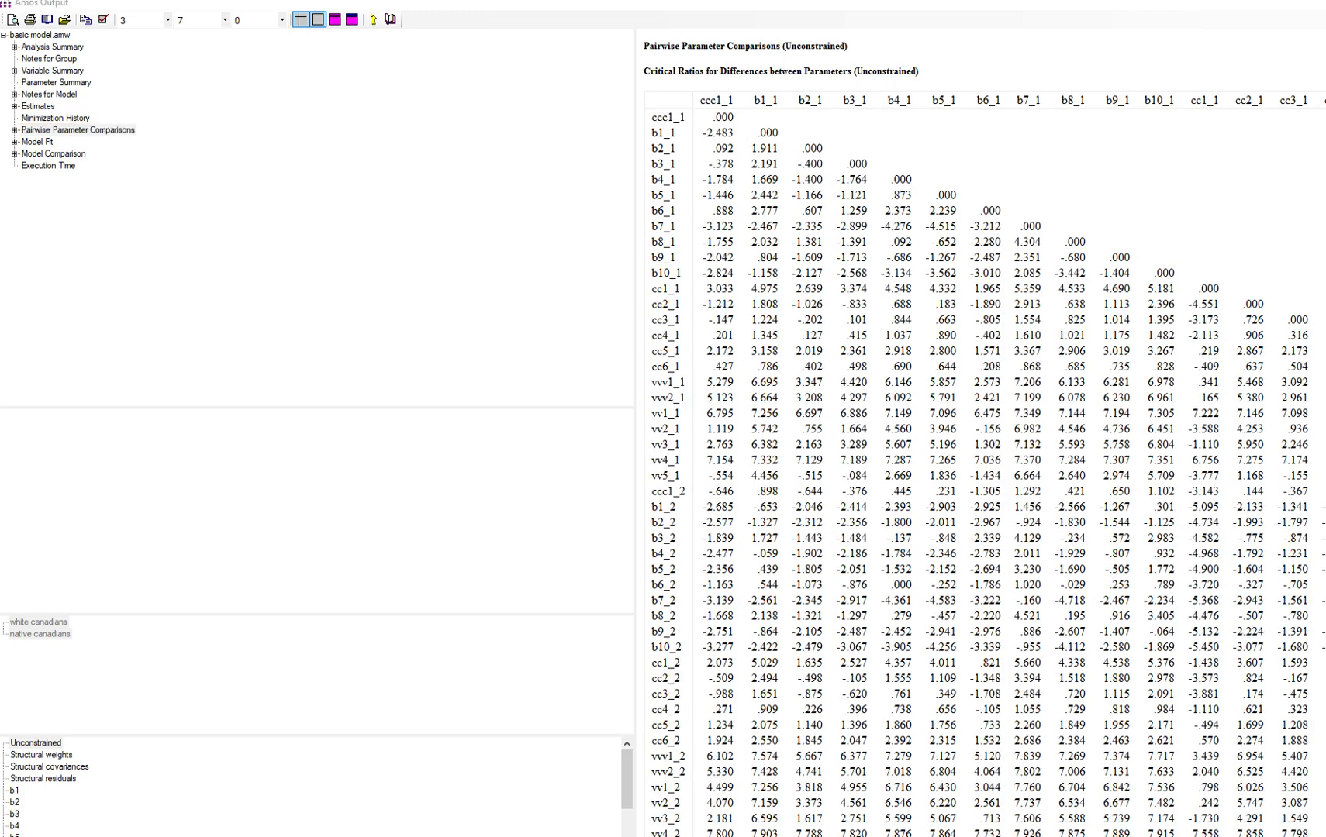
drag(744, 113, 808, 111)
mouse_move(750, 516)
mouse_down()
mouse_move(783, 515)
mouse_move(745, 495)
mouse_move(747, 517)
mouse_up()
drag(369, 450, 391, 461)
drag(645, 78, 897, 70)
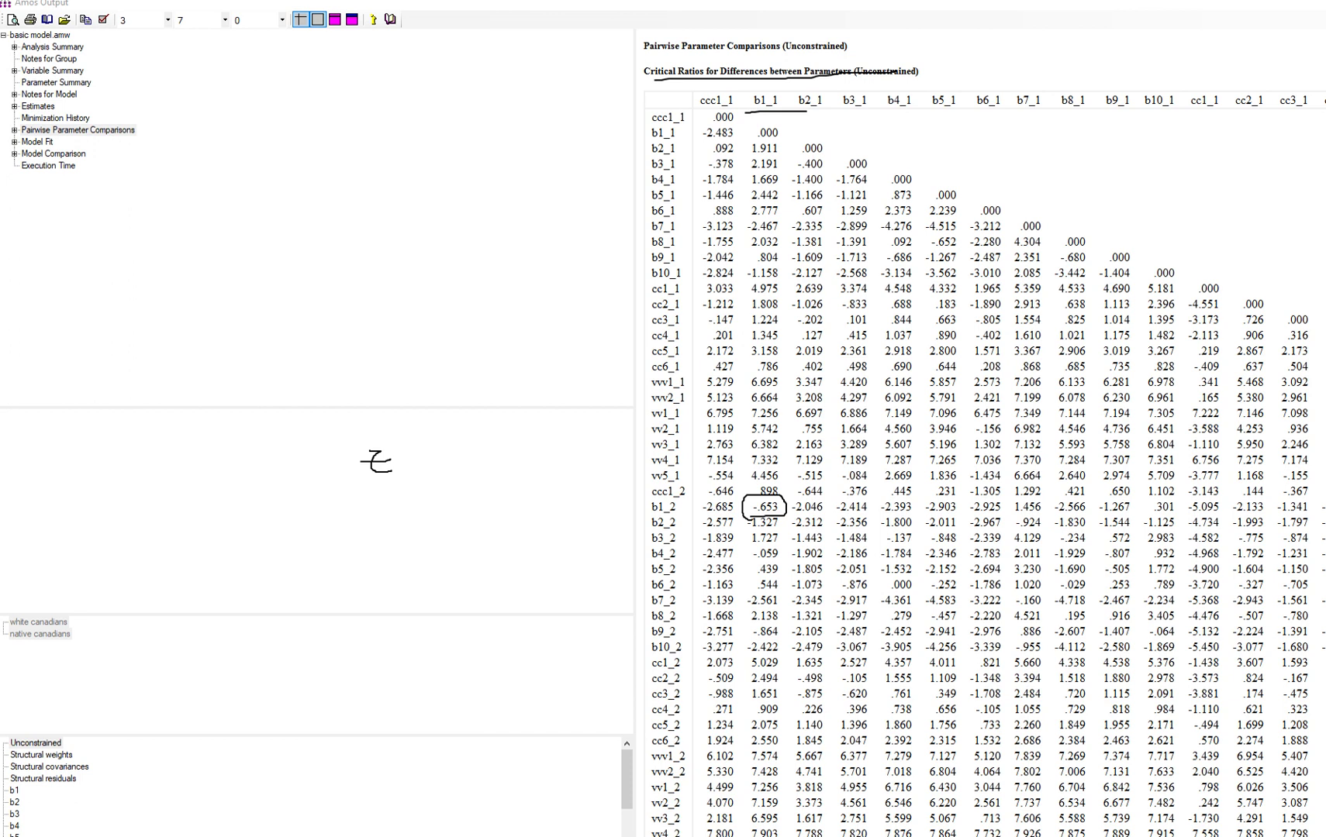
drag(391, 341, 411, 342)
mouse_move(444, 318)
mouse_down()
mouse_move(447, 334)
mouse_move(592, 284)
mouse_up()
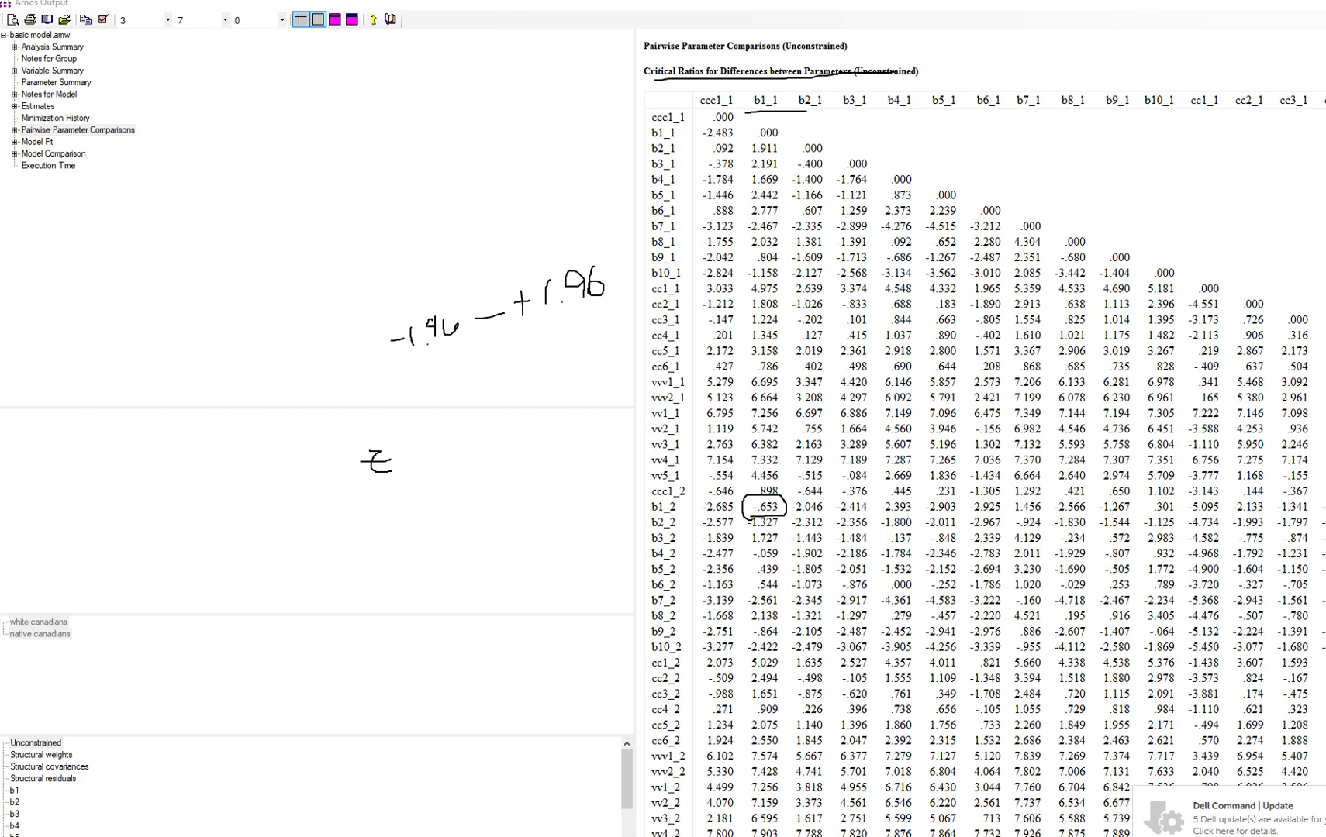
key(Escape)
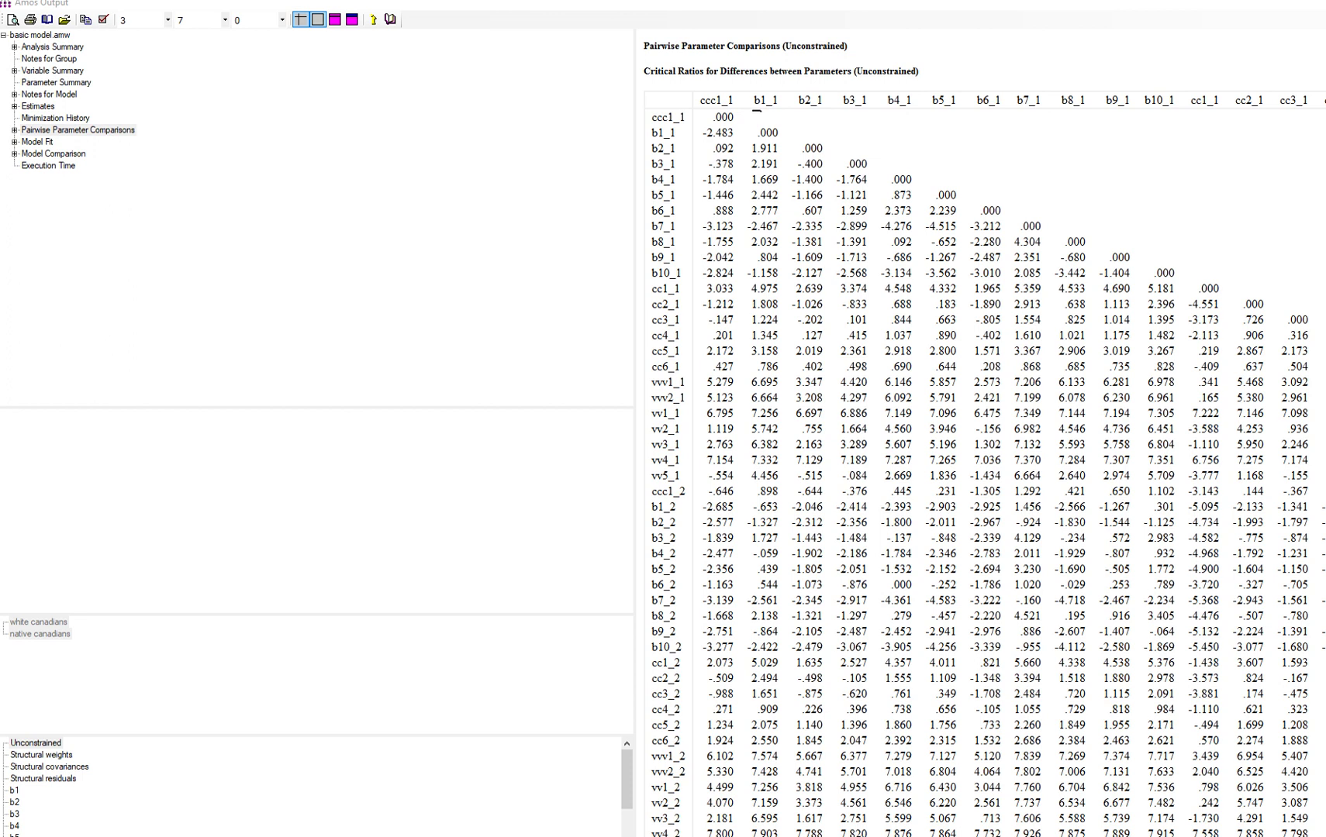
drag(756, 514, 787, 508)
mouse_move(794, 531)
mouse_down()
mouse_move(830, 524)
mouse_move(783, 516)
mouse_move(802, 530)
mouse_up()
mouse_move(844, 548)
mouse_down()
mouse_move(869, 541)
mouse_move(903, 559)
mouse_up()
mouse_move(930, 577)
mouse_down()
mouse_move(959, 574)
mouse_move(953, 559)
mouse_move(924, 568)
mouse_up()
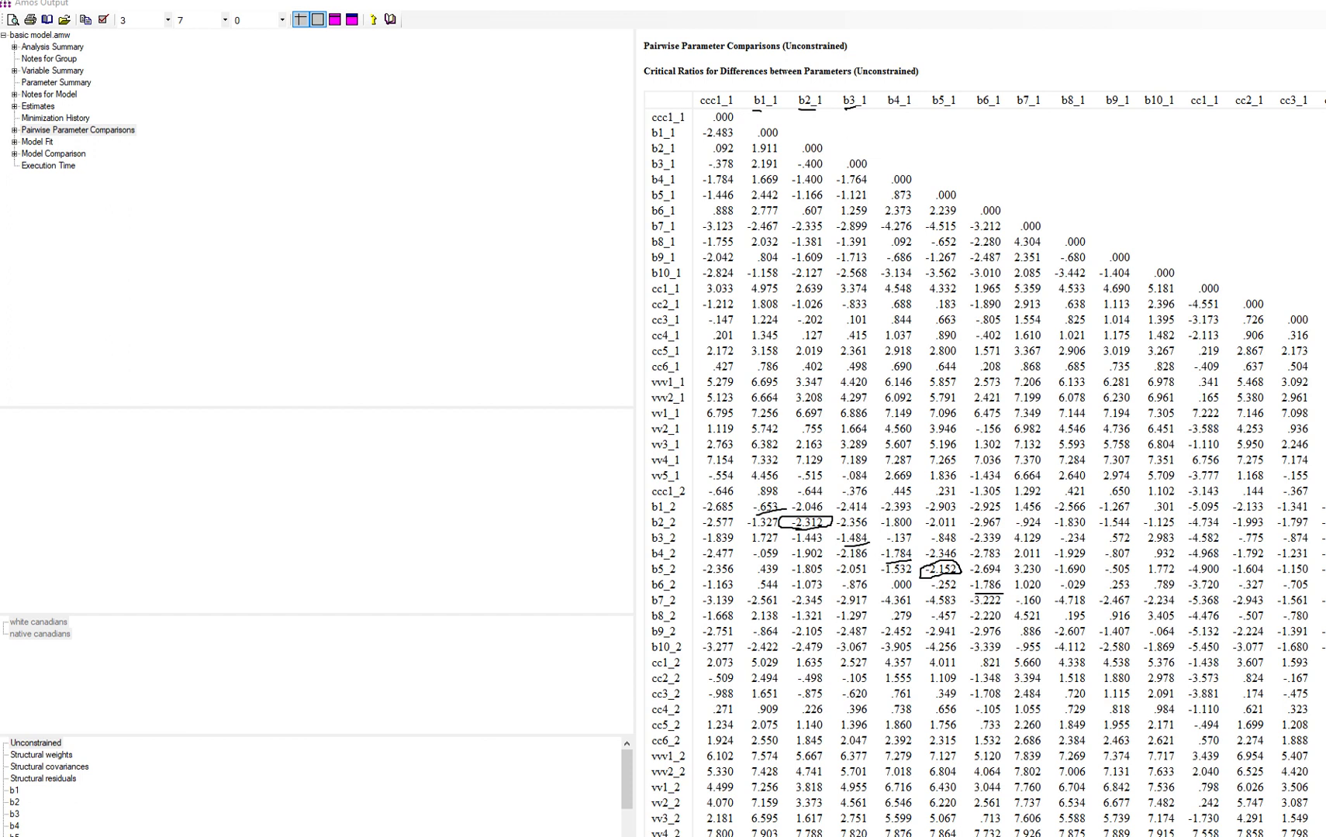
drag(1017, 609, 1089, 623)
drag(1159, 656, 1176, 653)
mouse_move(900, 562)
mouse_down()
mouse_move(924, 552)
mouse_move(864, 547)
mouse_up()
mouse_move(978, 597)
mouse_down()
mouse_move(1011, 597)
mouse_move(994, 575)
mouse_move(966, 579)
mouse_up()
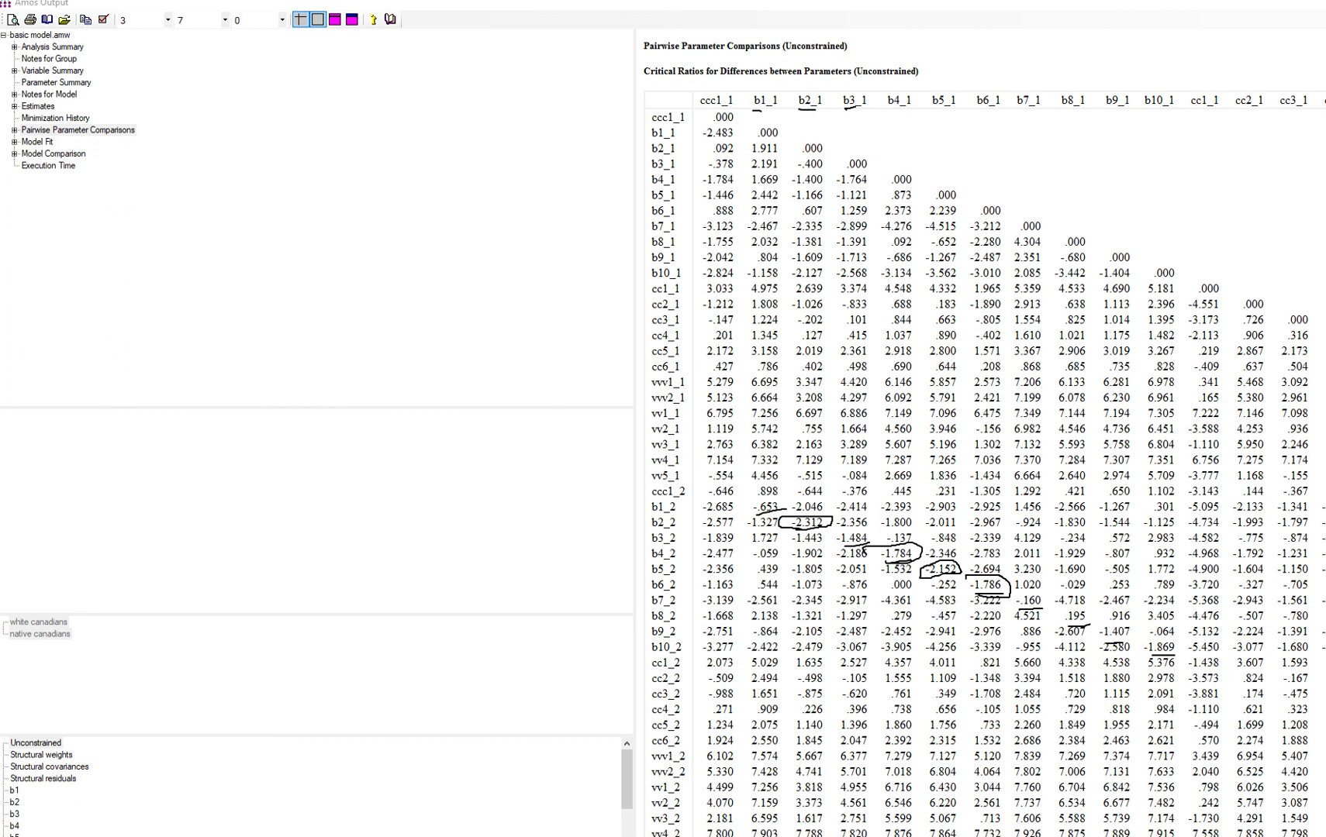
key(Escape)
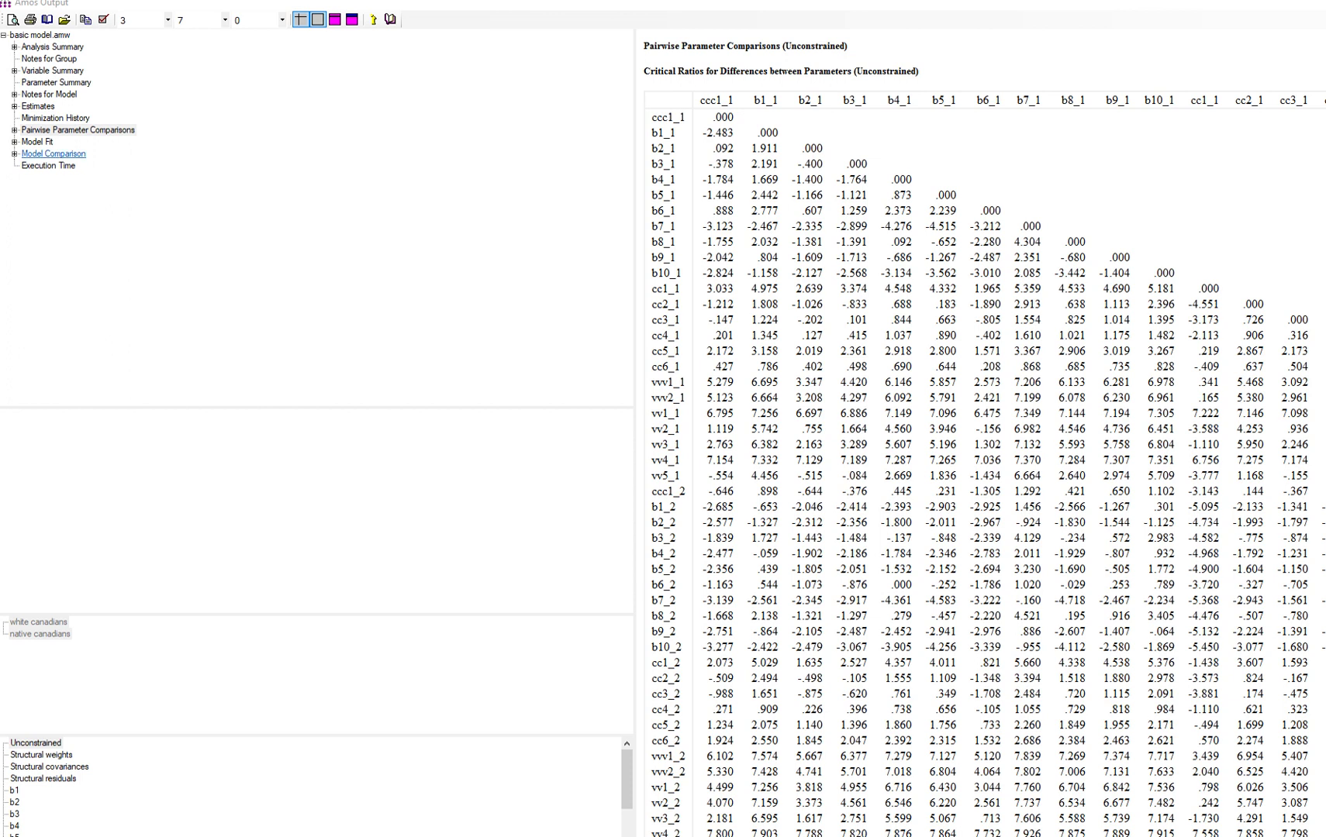
- Show Nested Model Comparisons, circle b4's p value .076, then clear the ink
click(53, 154)
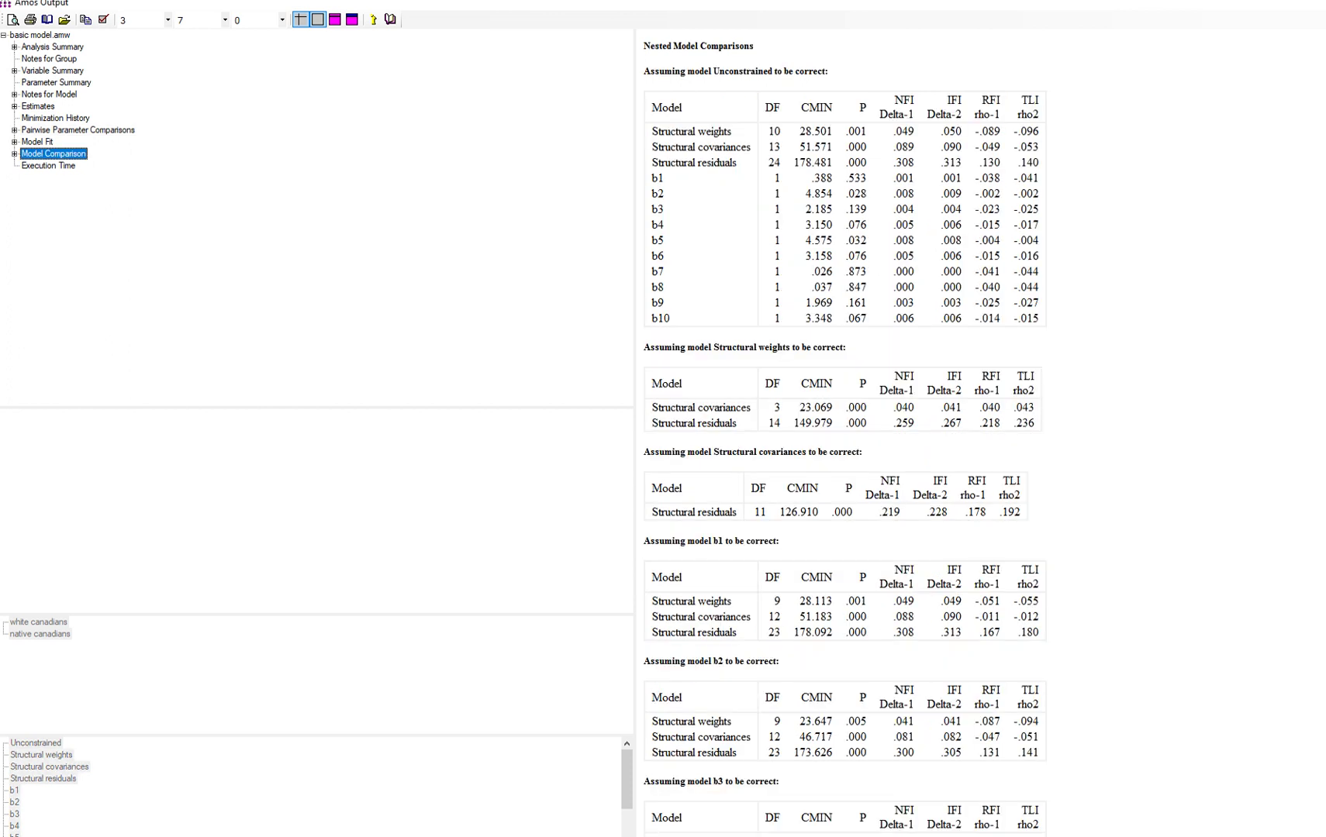
key(ctrl+shift+d)
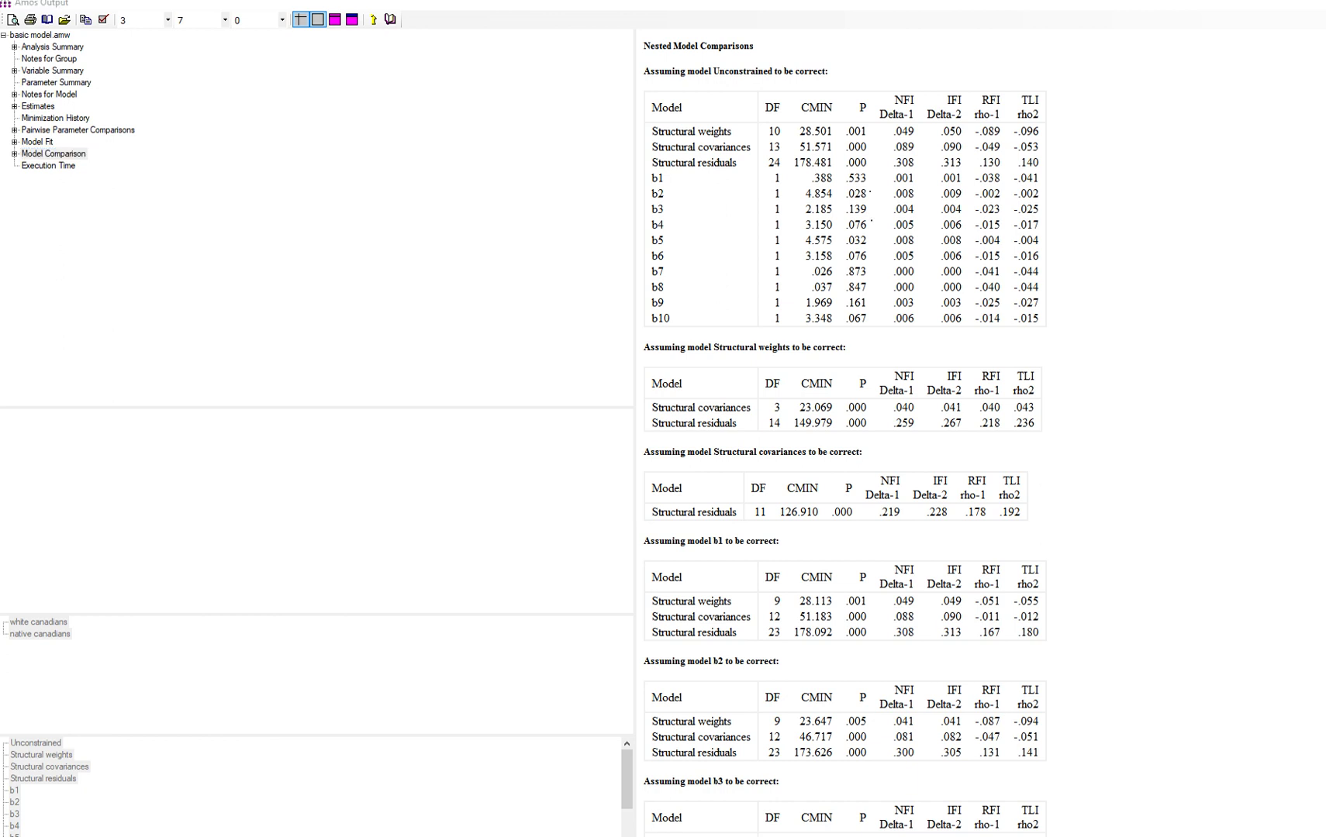
mouse_move(871, 221)
mouse_down()
mouse_move(837, 224)
mouse_move(868, 230)
mouse_up()
key(Escape)
- Regenerate multigroup models as Unconstrained, Structural weights, covariances and residuals, dropping b1–b10
mouse_move(528, 835)
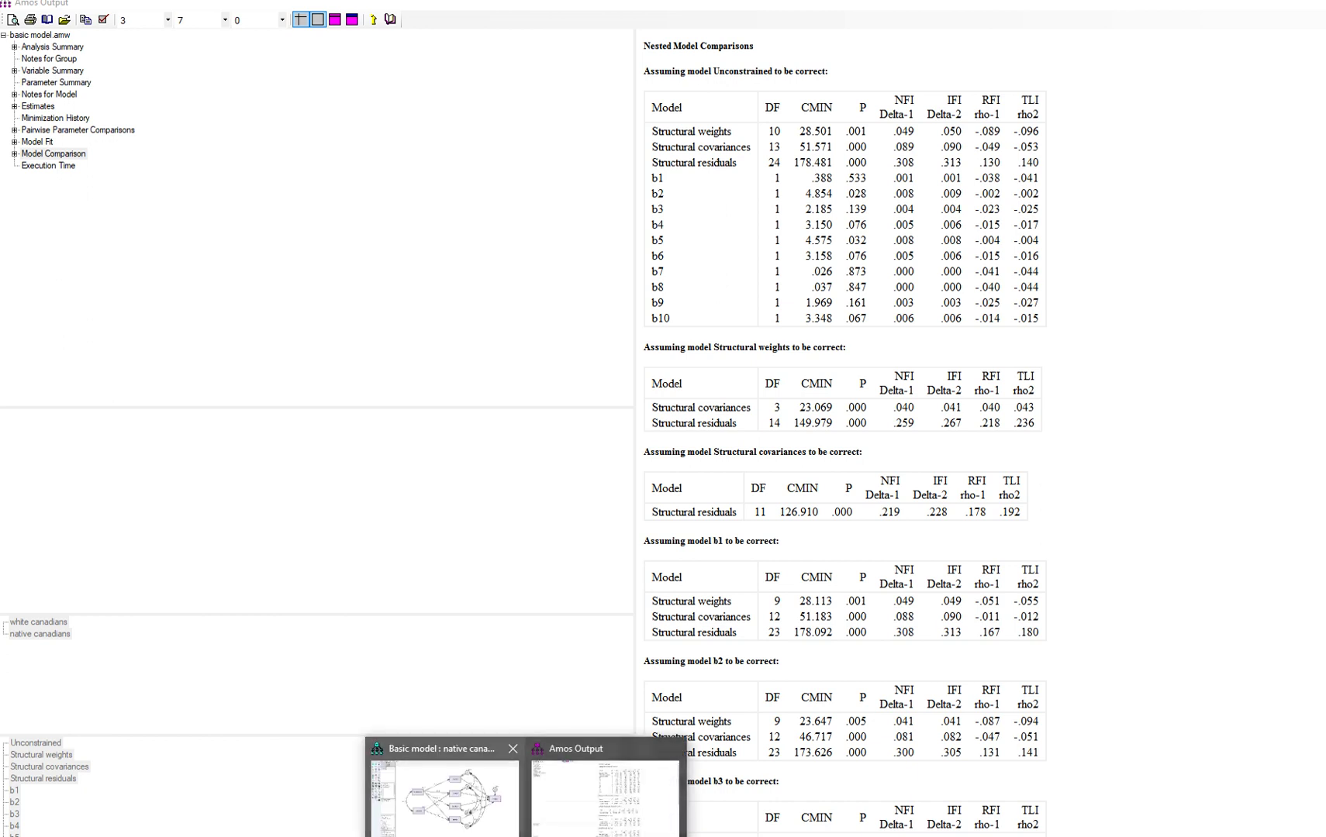
click(446, 800)
click(140, 17)
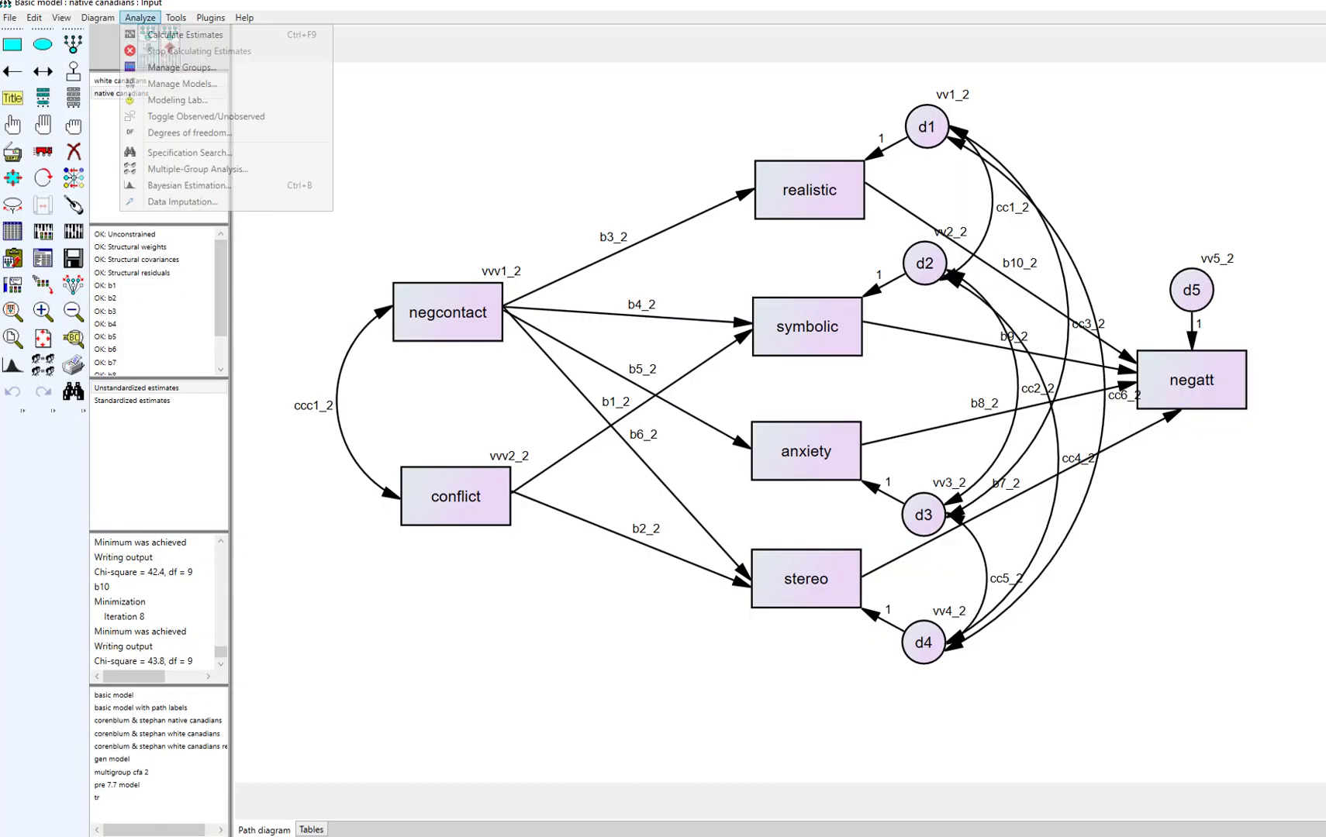
click(198, 168)
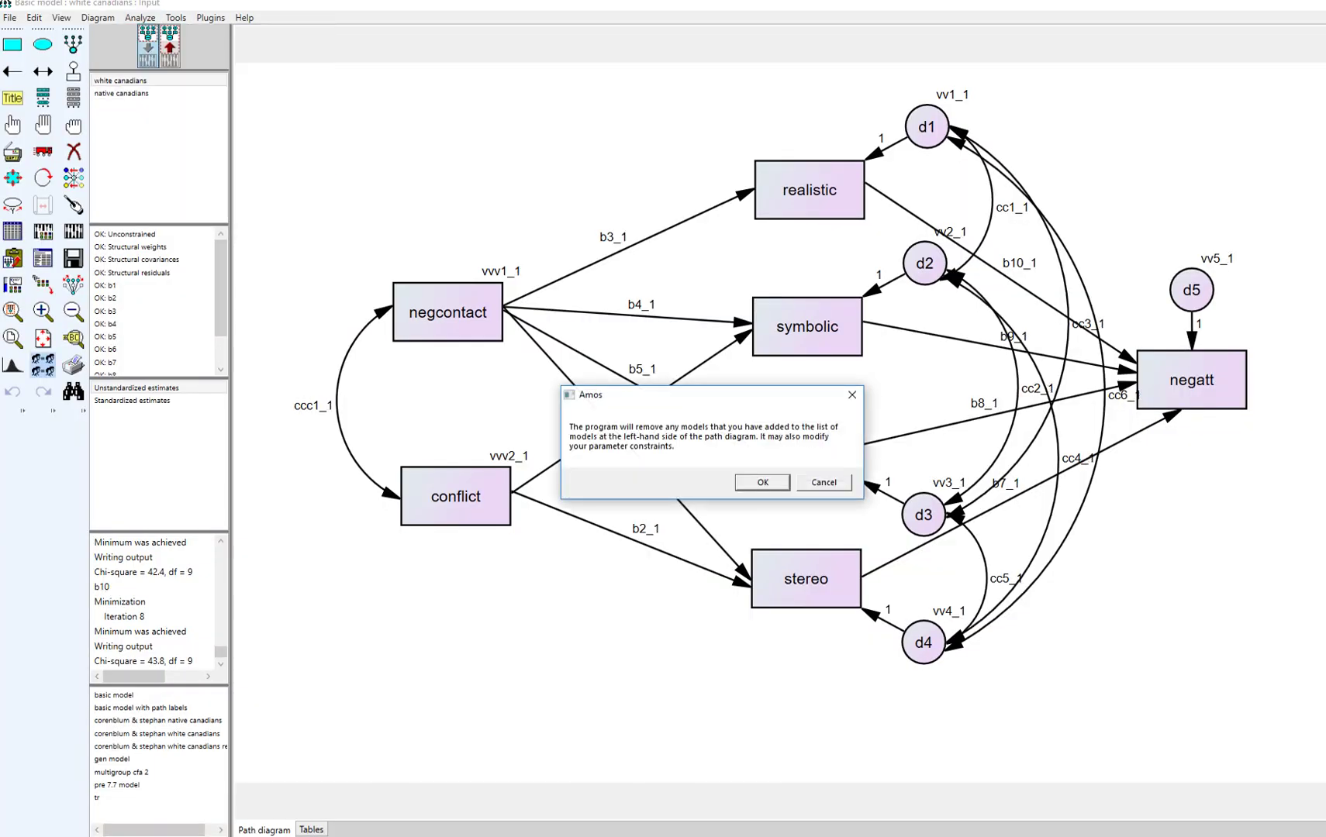
key(Return)
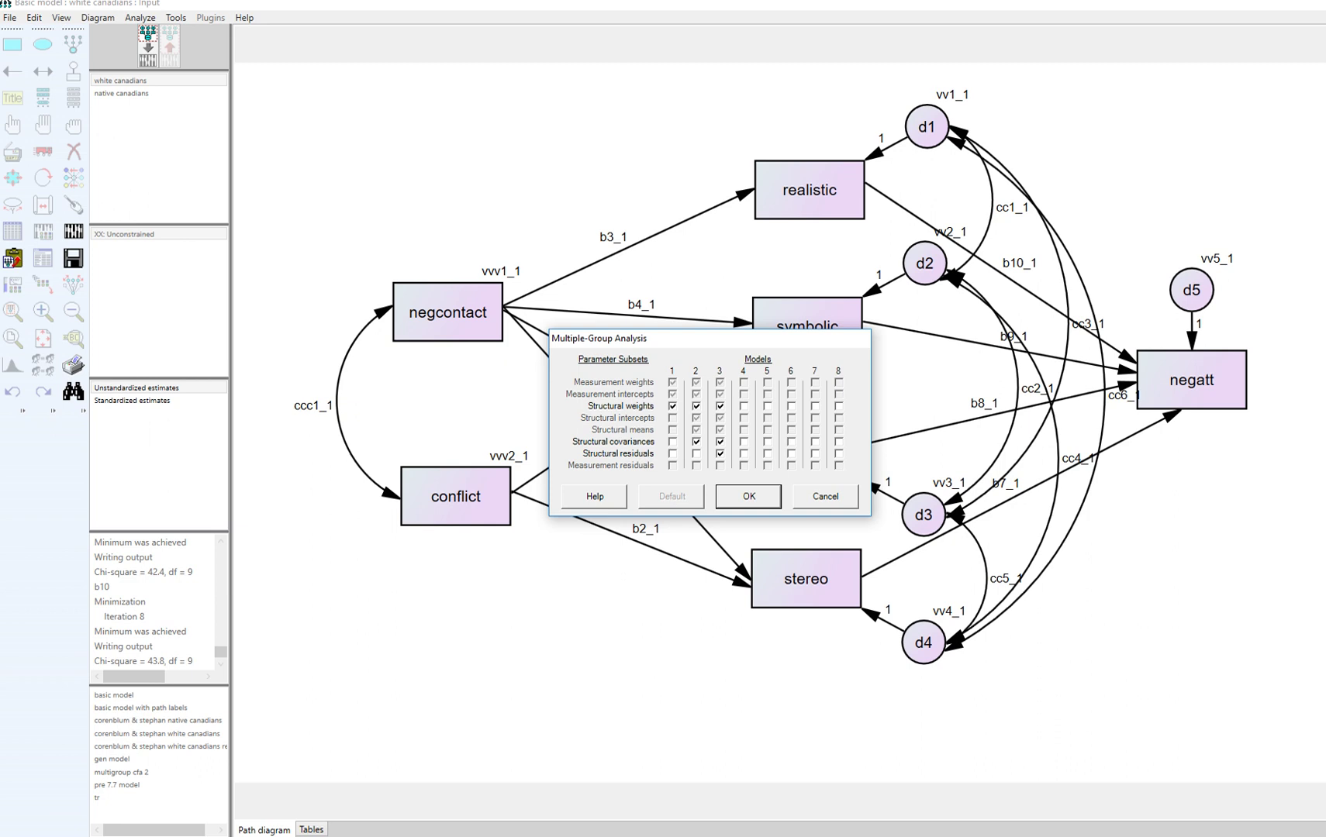
key(Return)
key(Up)
key(Up)
key(Up)
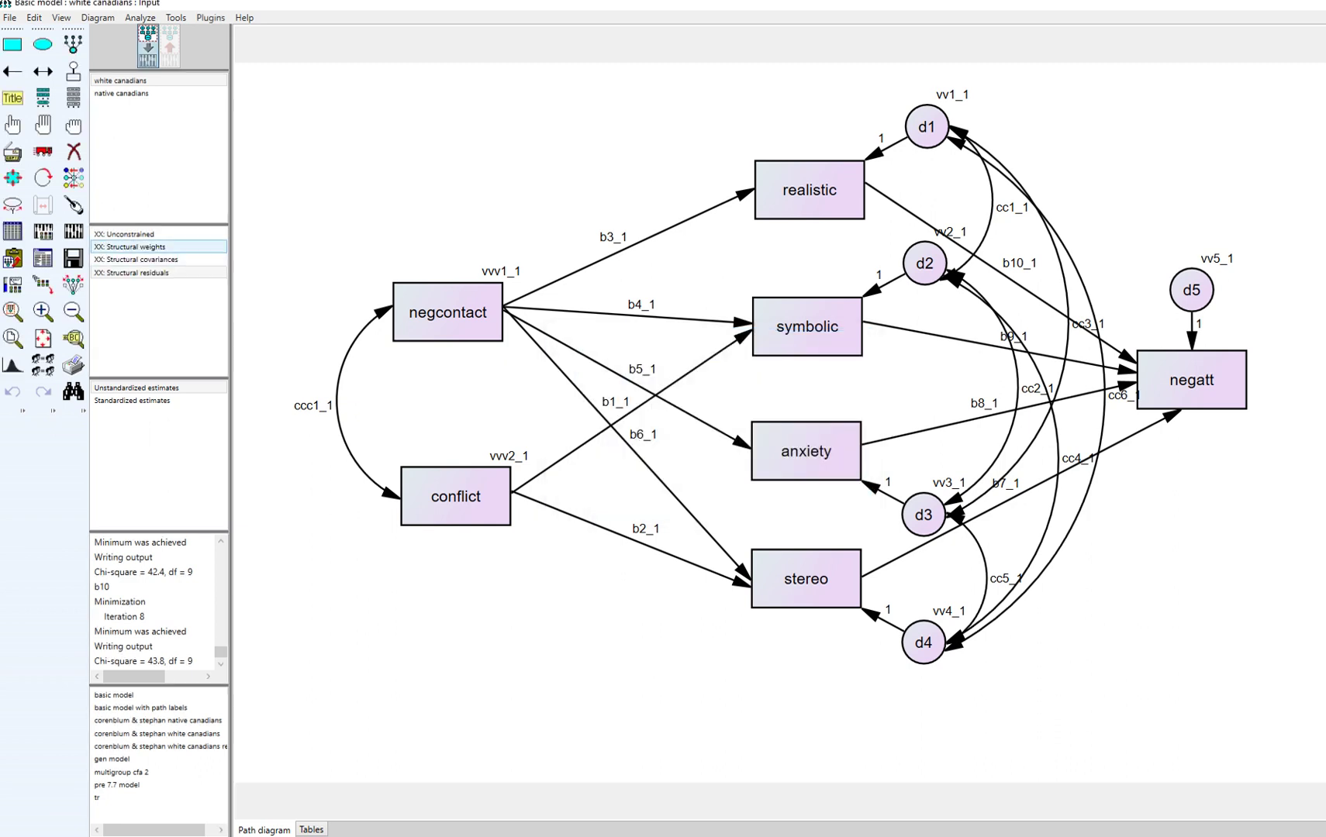
key(Down)
key(Down)
key(Down)
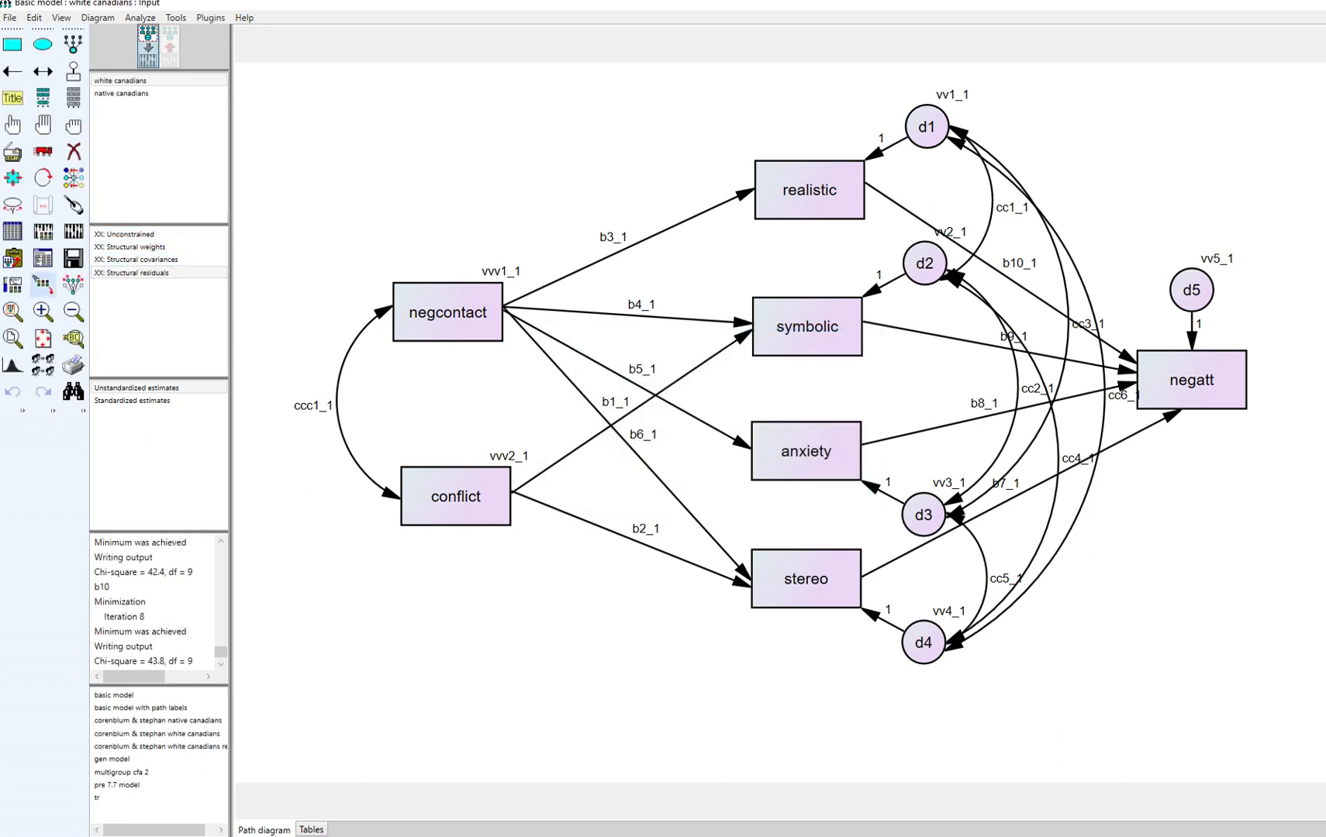
- Review the Analysis Properties output options and calculate estimates for all models
click(43, 231)
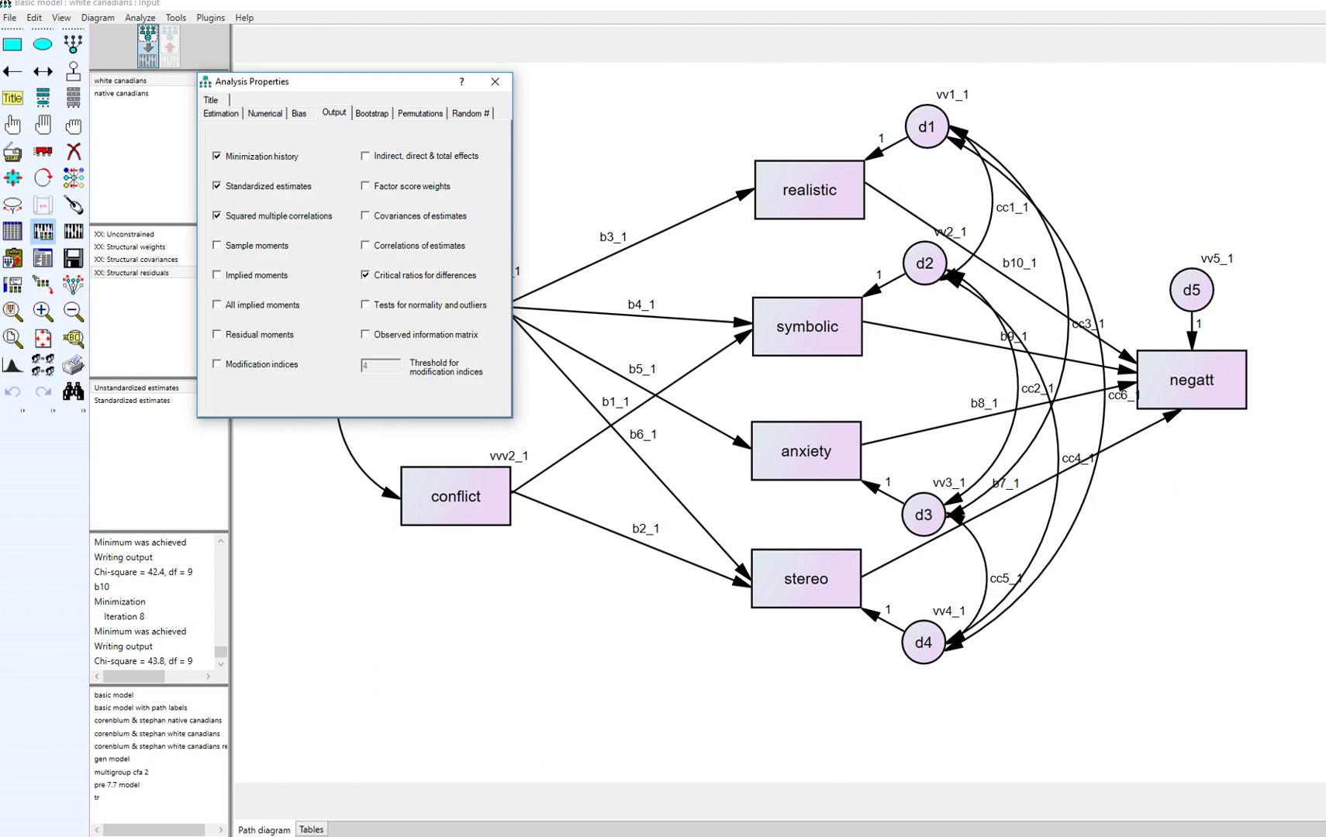
click(494, 81)
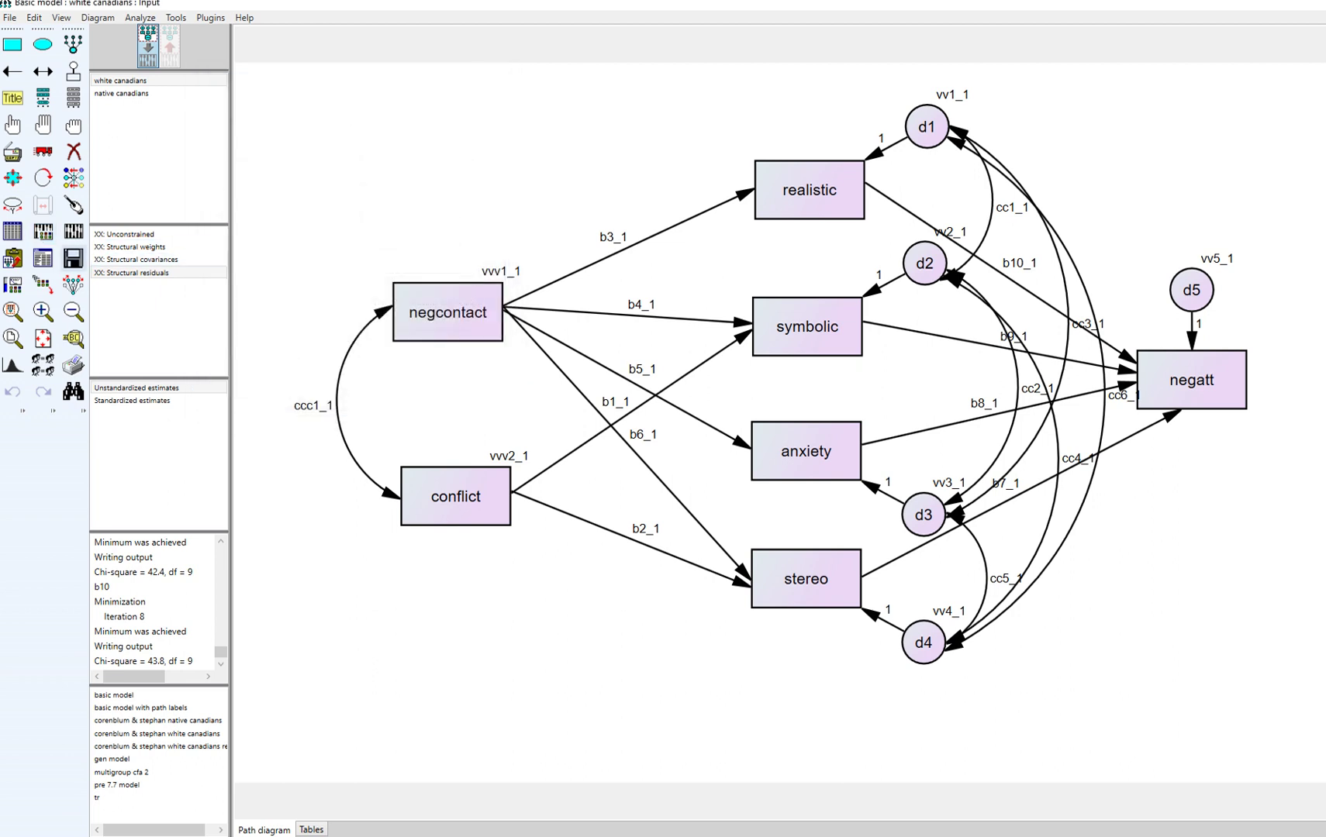
click(74, 231)
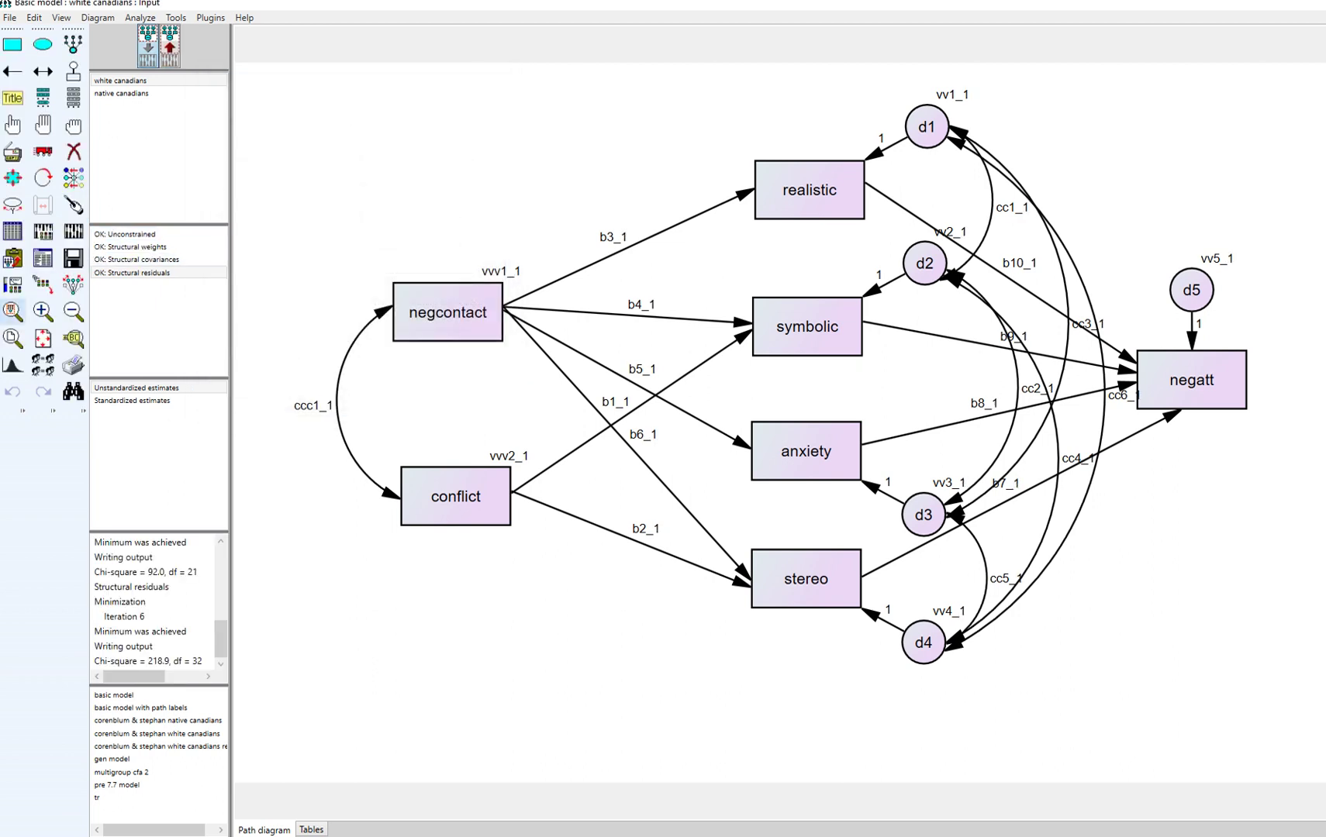
- Open the new output's Nested Model Comparisons, e.g. Structural residuals at DF 24, CMIN 178.481
click(43, 258)
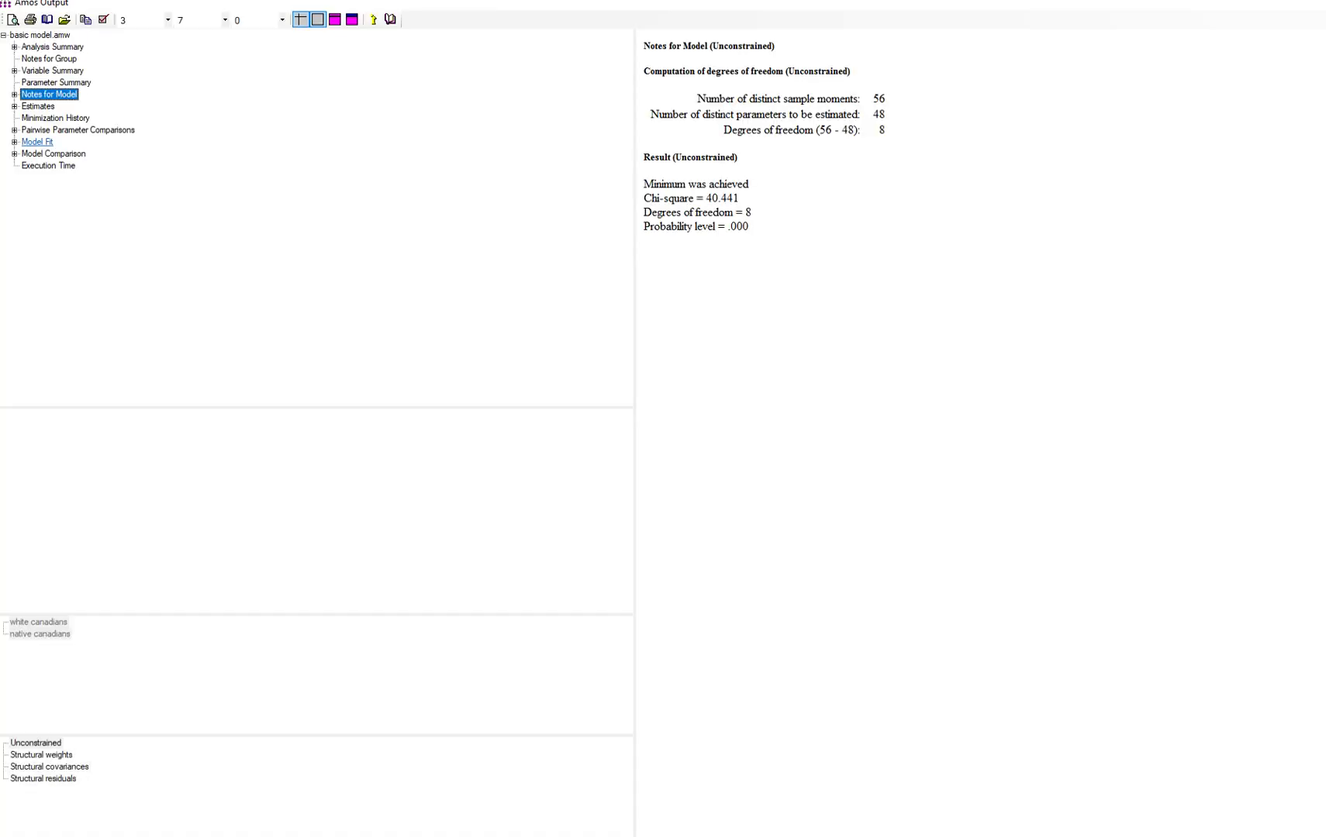
click(53, 154)
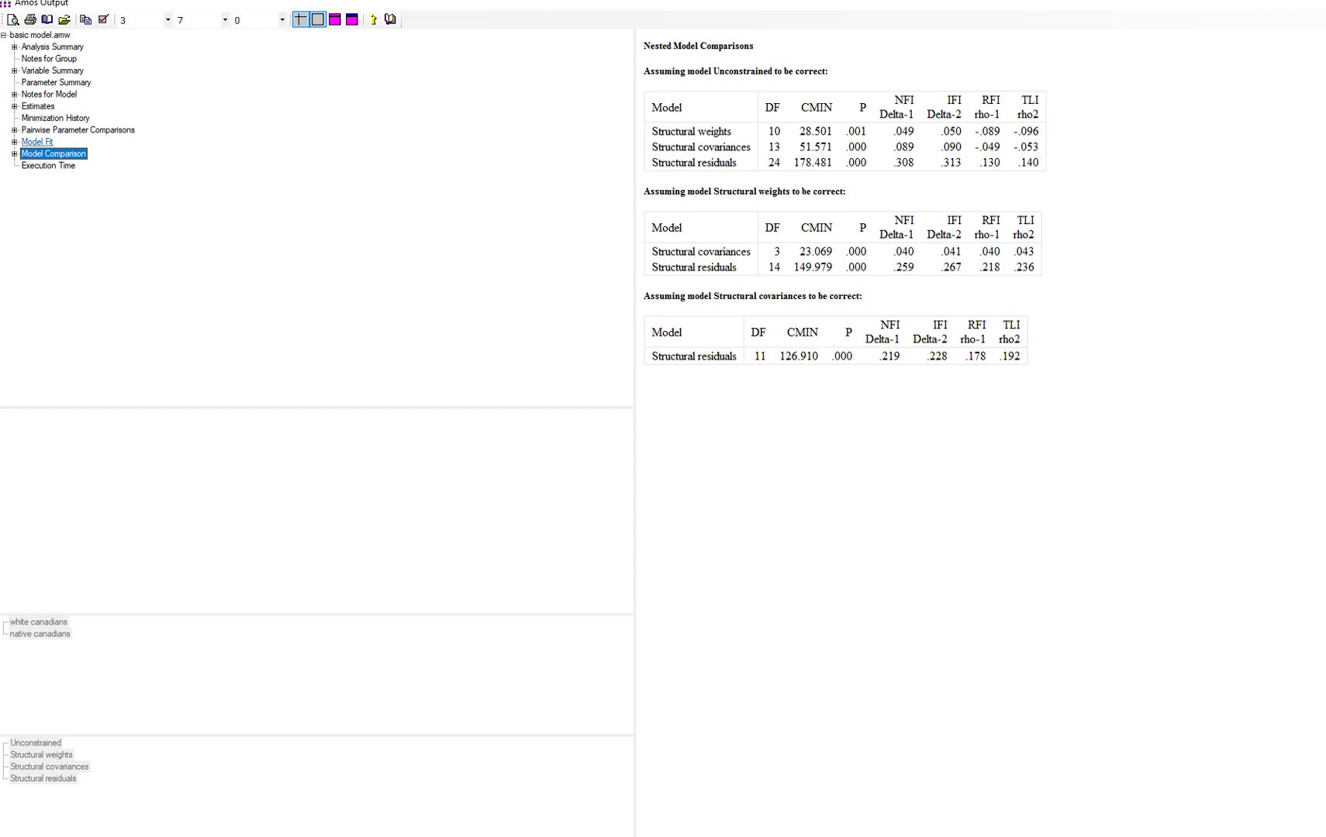
click(108, 130)
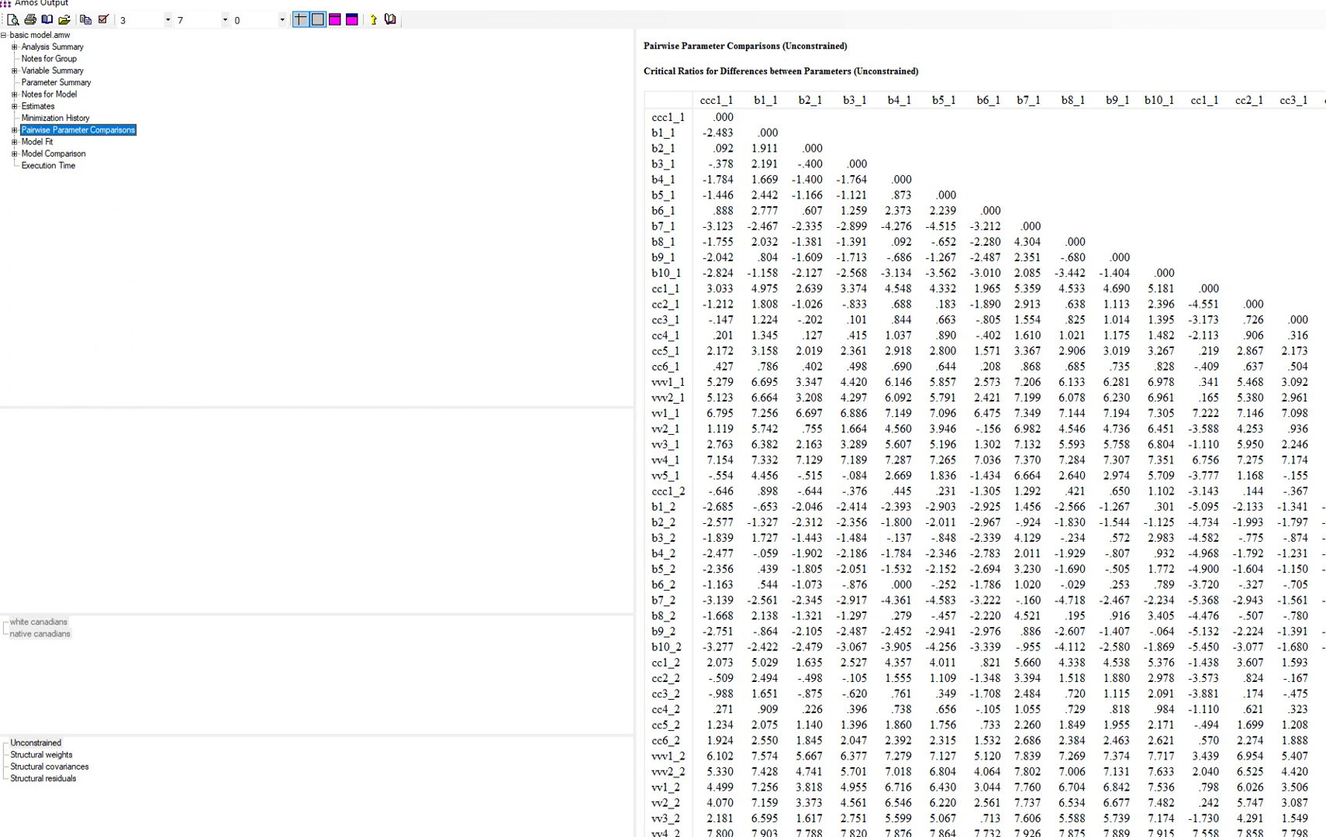
click(53, 154)
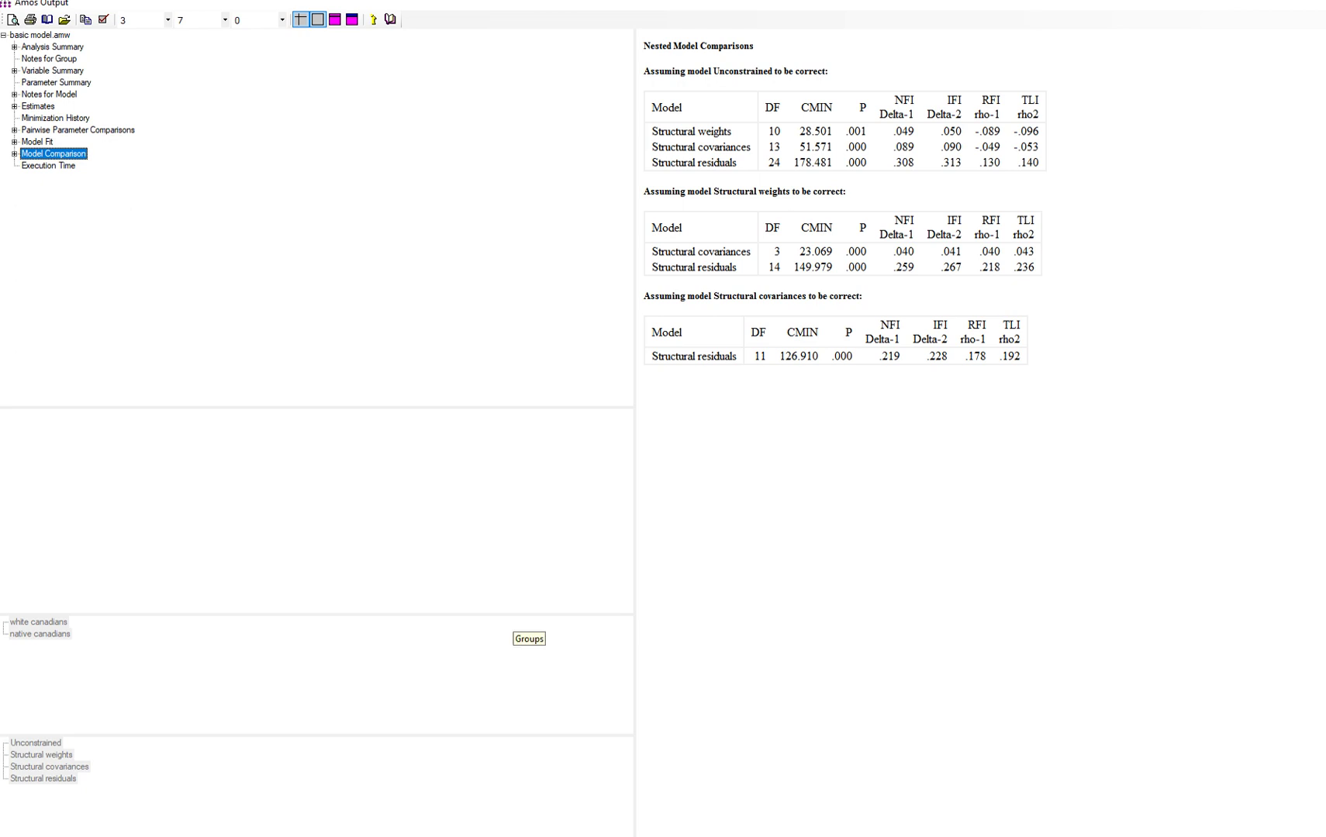